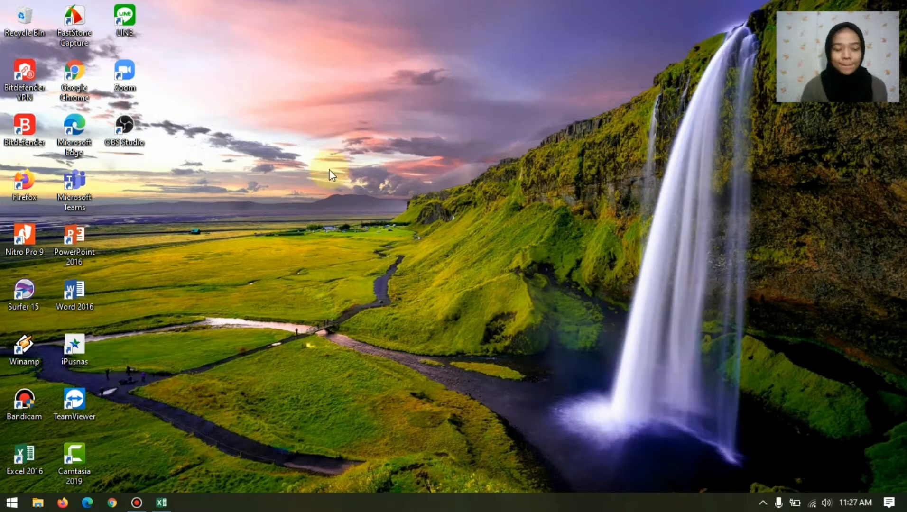
Step: In the open Excel tide workbook, enter =((B5+C5)/2)+0.78 in D5 for Stasiun 1's H and fill the formula down to D71
{"action": "left_click", "coordinate": [161, 503]}
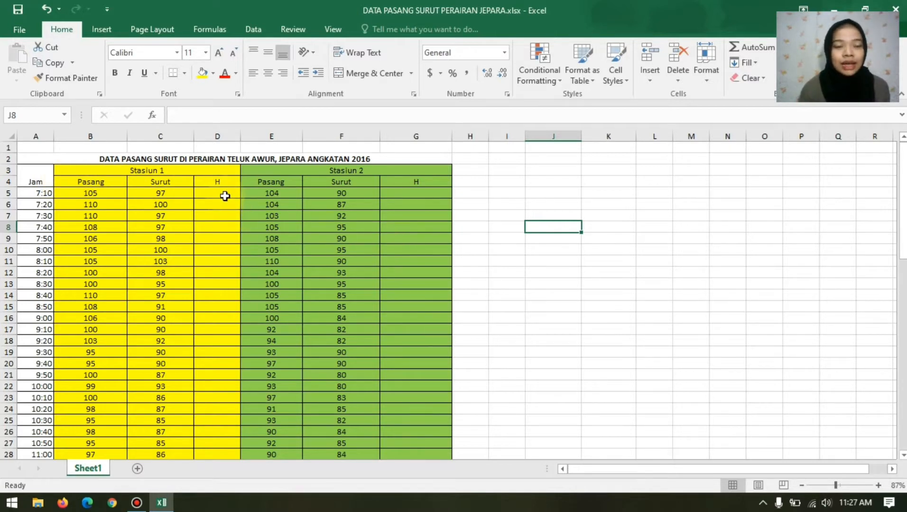
{"action": "double_click", "coordinate": [226, 195]}
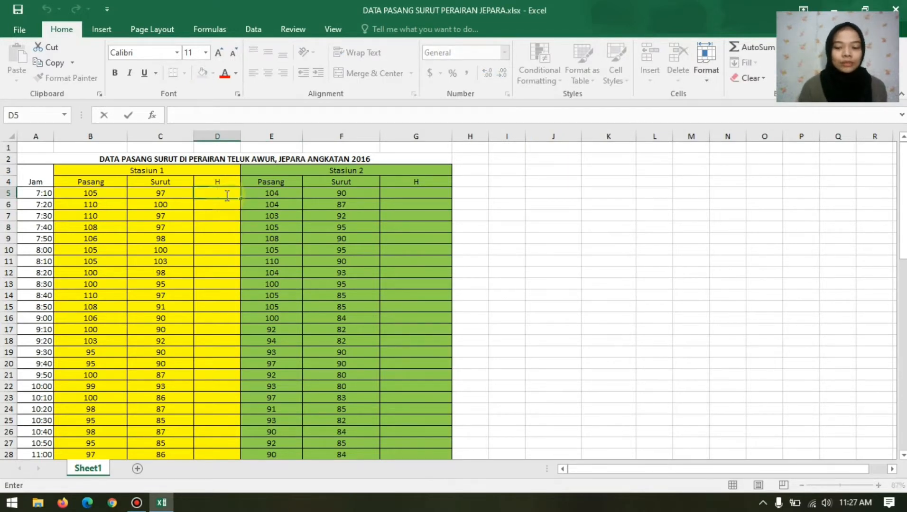
{"action": "type", "text": "="}
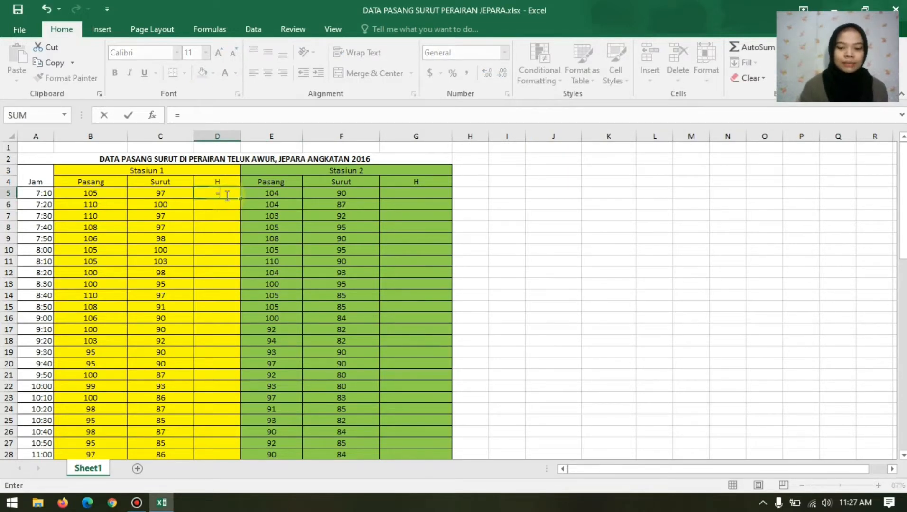
{"action": "type", "text": "(("}
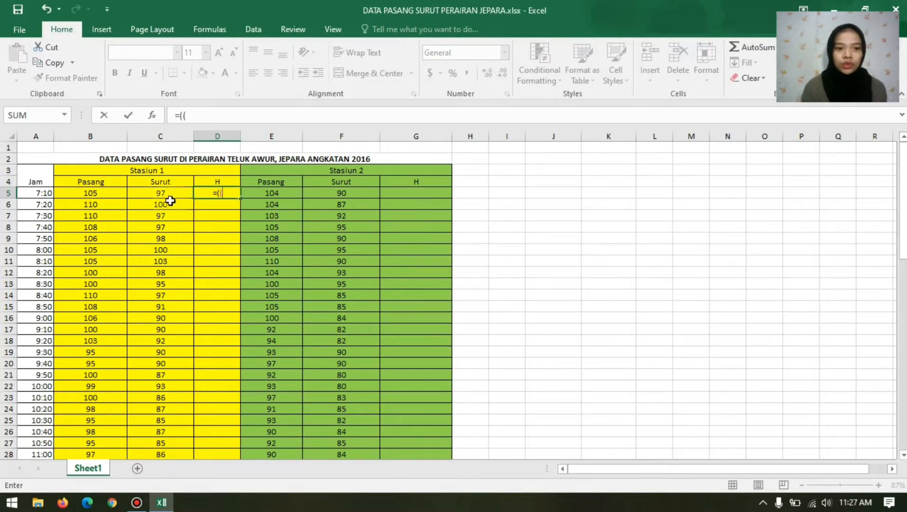
{"action": "left_click", "coordinate": [119, 195]}
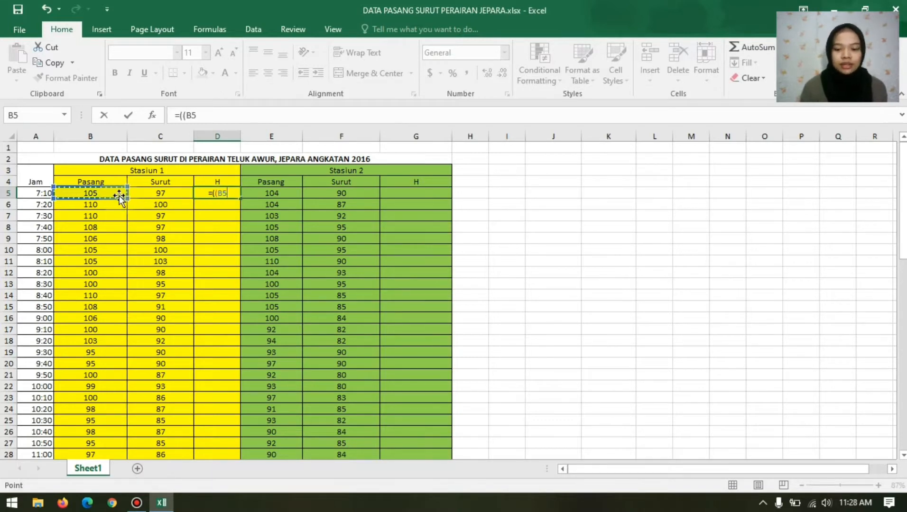
{"action": "type", "text": "+"}
{"action": "left_click", "coordinate": [149, 192]}
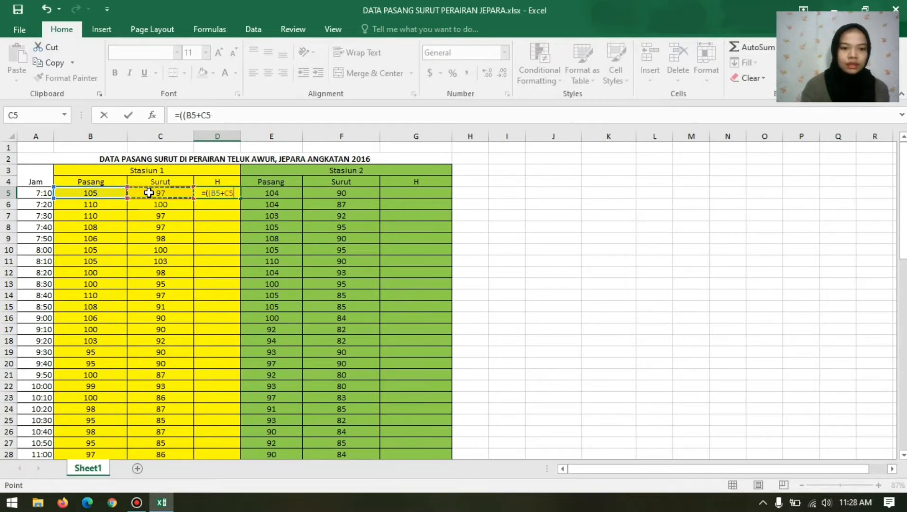
{"action": "type", "text": ")/"}
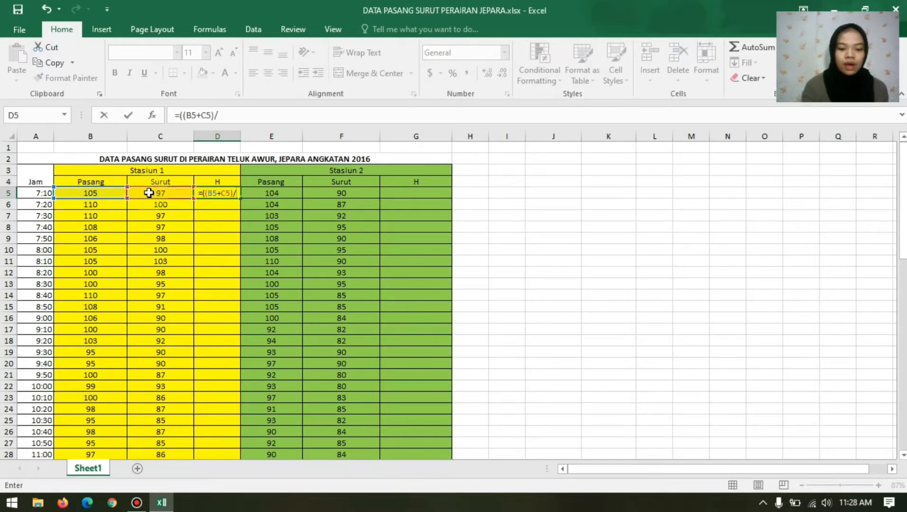
{"action": "type", "text": "2)"}
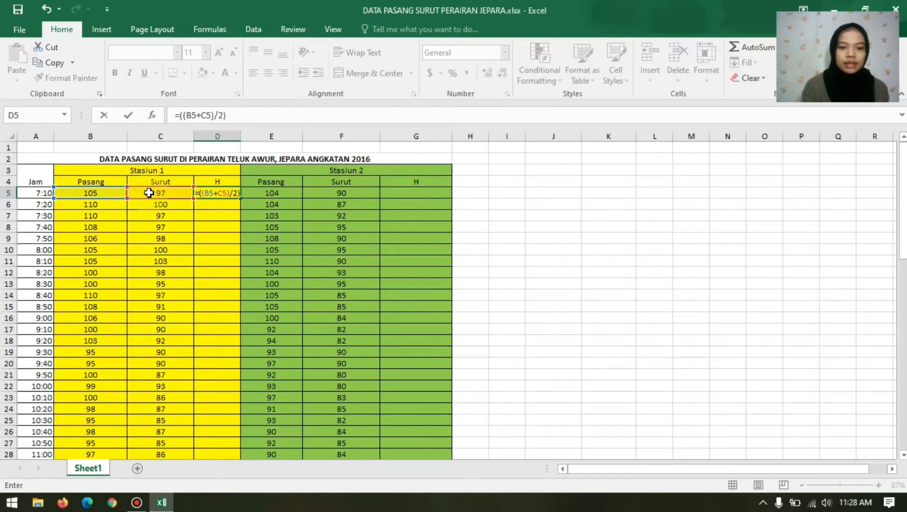
{"action": "type", "text": "+0."}
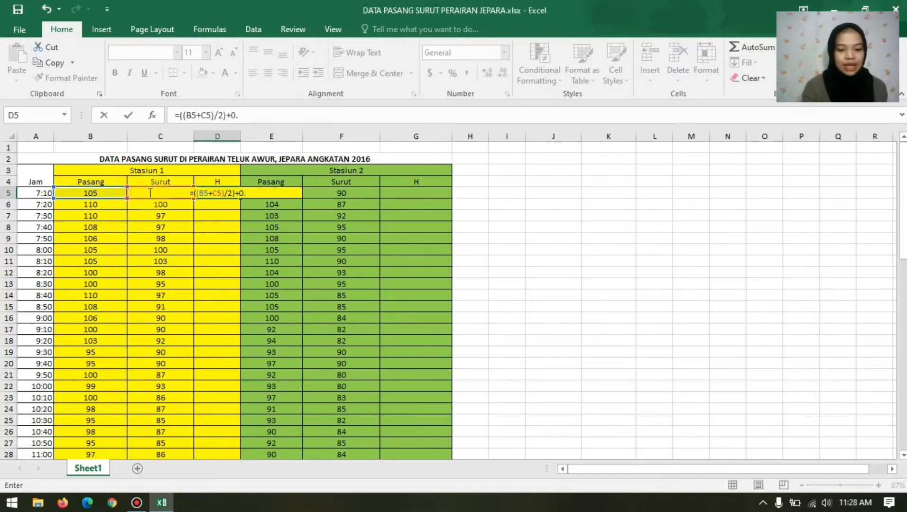
{"action": "type", "text": "8"}
{"action": "key", "text": "BackSpace"}
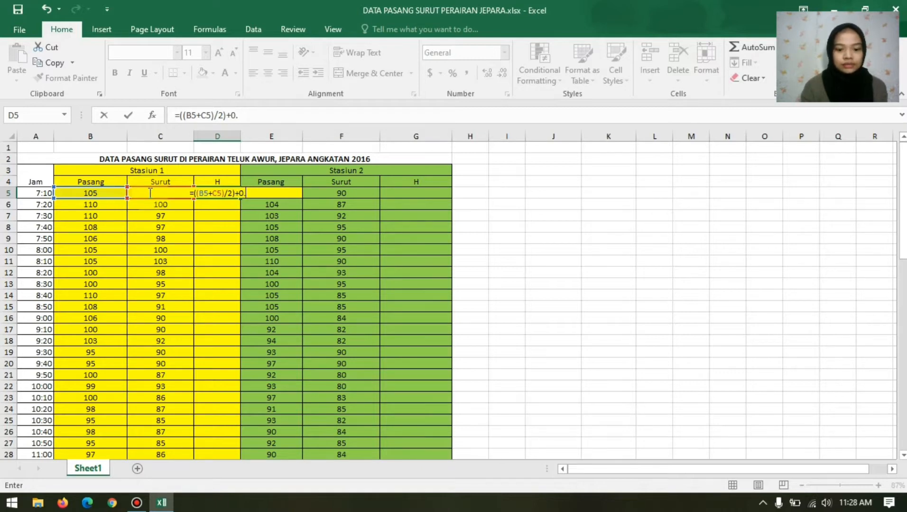
{"action": "type", "text": "78"}
{"action": "key", "text": "Return"}
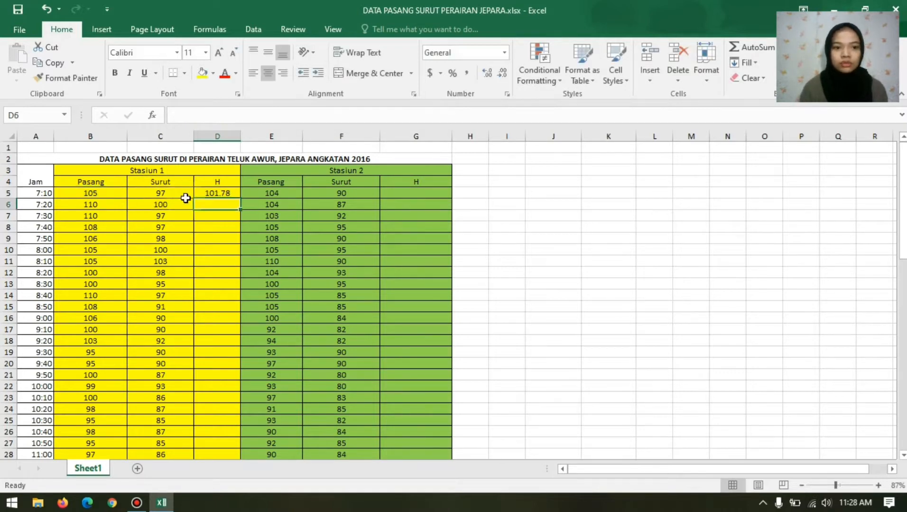
{"action": "left_click", "coordinate": [221, 194]}
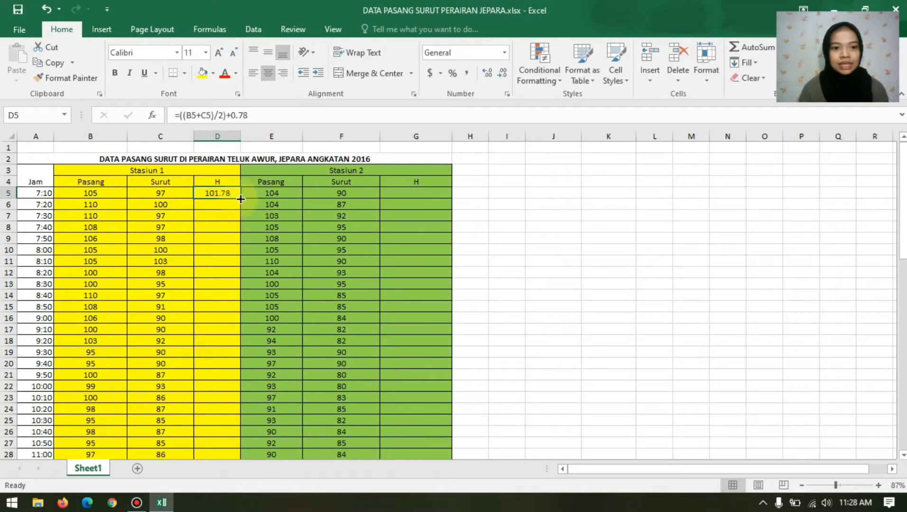
{"action": "left_click_drag", "start_coordinate": [240, 199], "coordinate": [234, 428]}
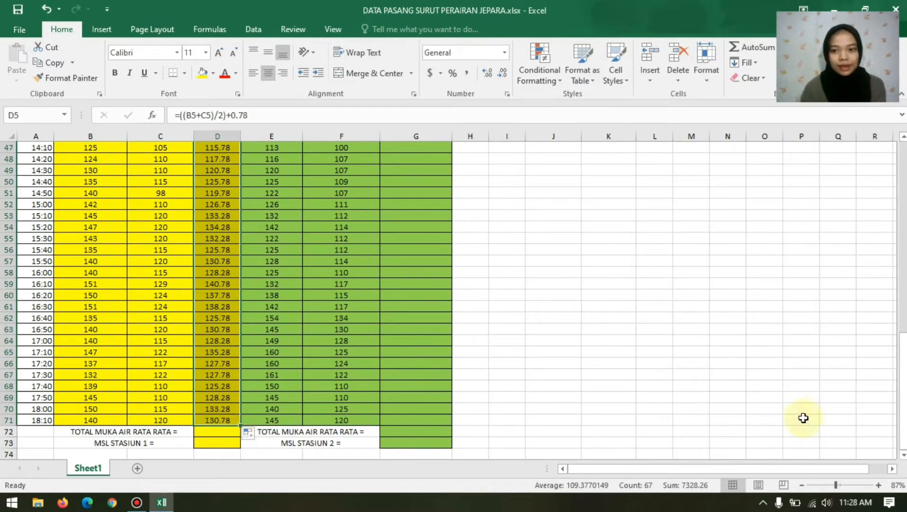
Step: Enter =((E5+F5)/2)+0.78 in G5 for Stasiun 2's H and fill the formula down to G71
{"action": "left_click_drag", "start_coordinate": [902, 391], "coordinate": [904, 195]}
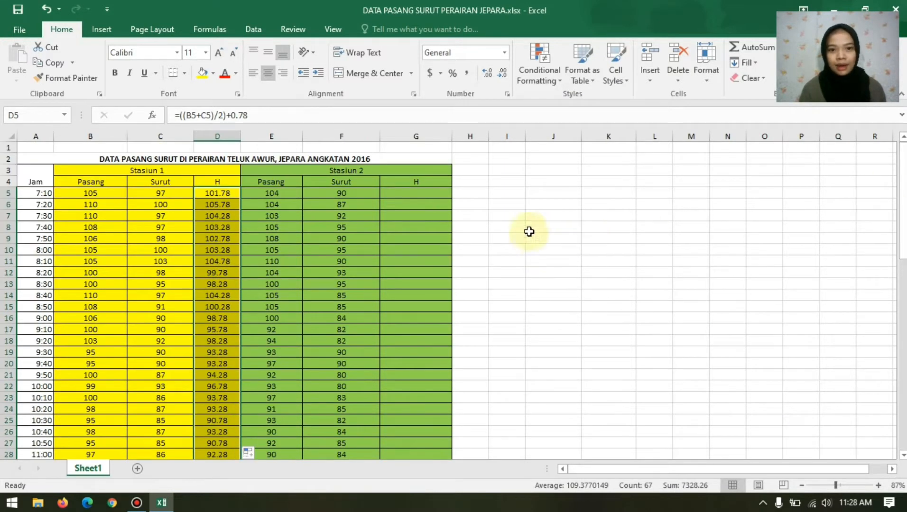
{"action": "left_click", "coordinate": [441, 192]}
{"action": "type", "text": "="}
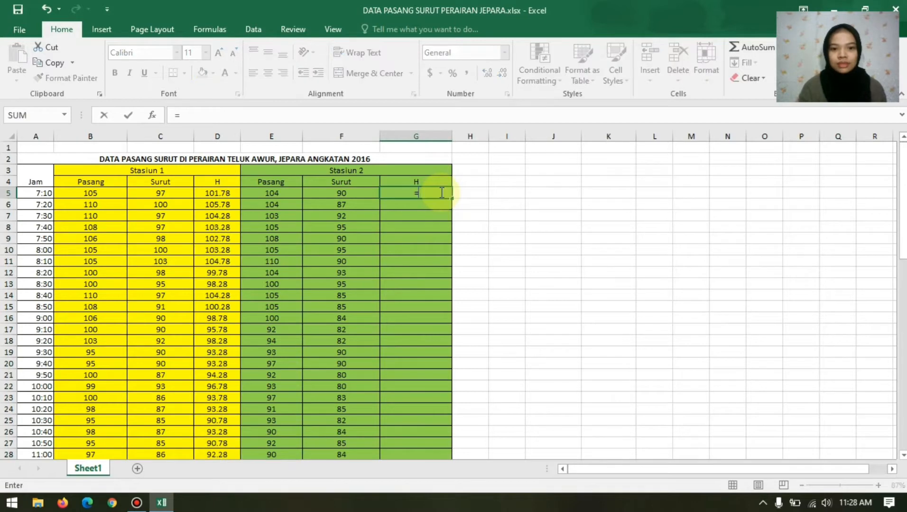
{"action": "type", "text": "(("}
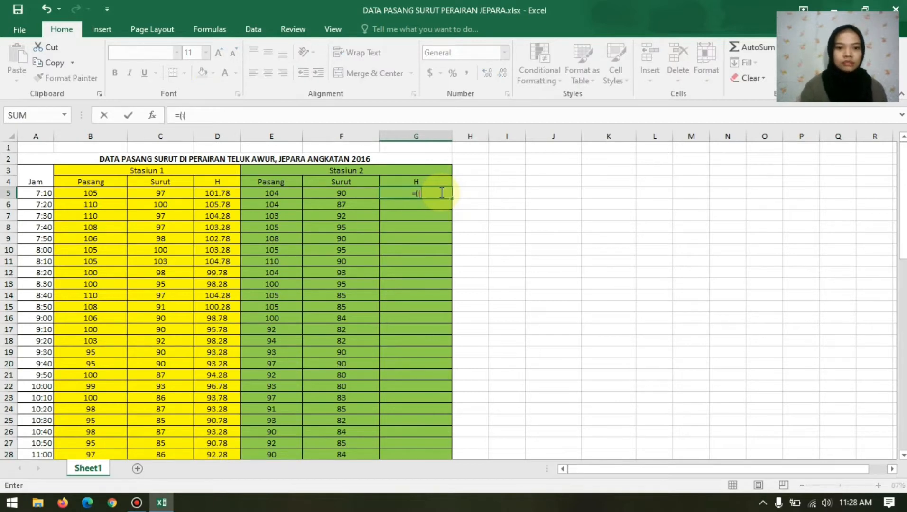
{"action": "left_click", "coordinate": [264, 193]}
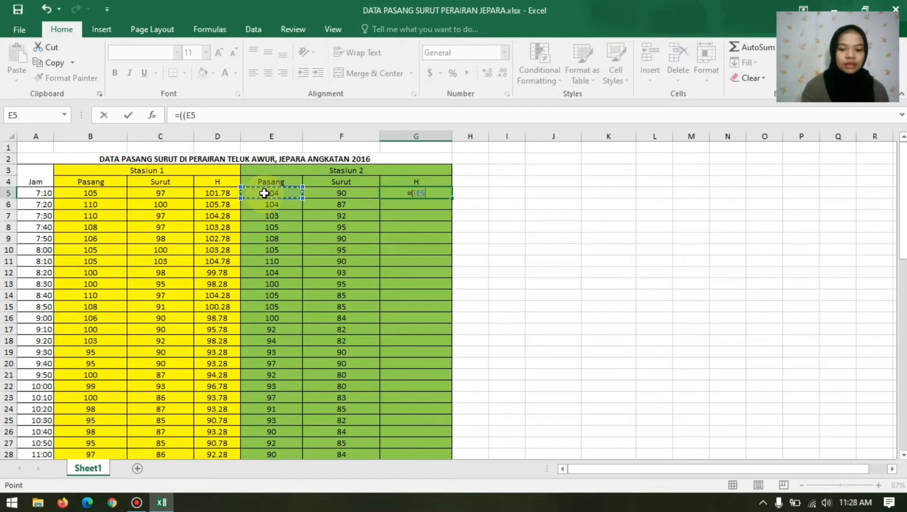
{"action": "type", "text": "+"}
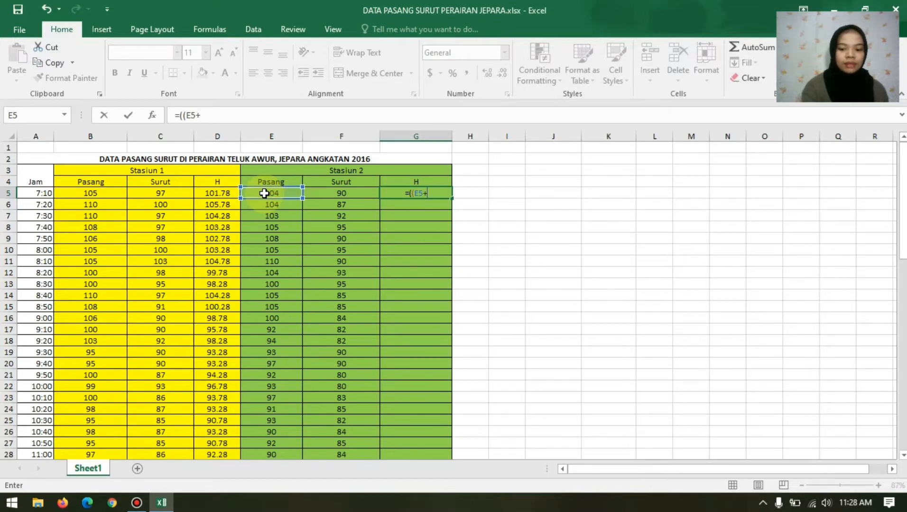
{"action": "left_click", "coordinate": [321, 193]}
{"action": "type", "text": ")"}
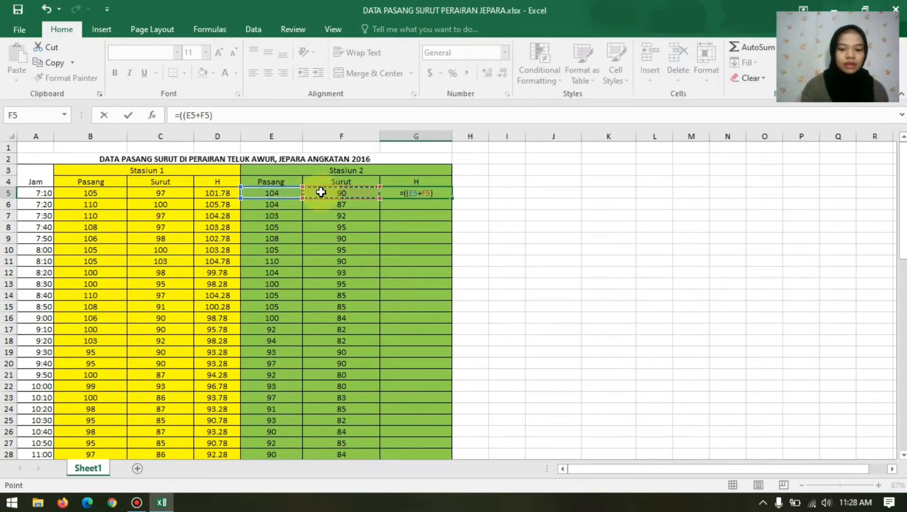
{"action": "type", "text": "/2"}
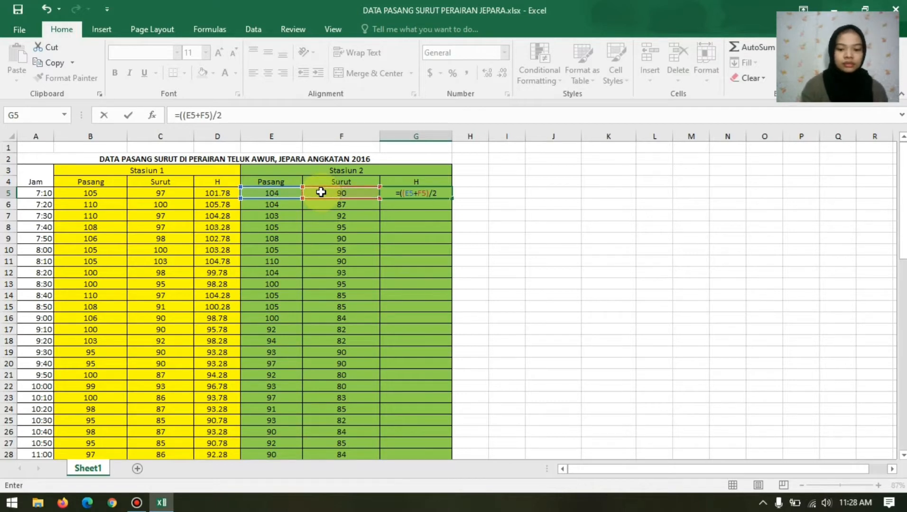
{"action": "type", "text": ")+0.78"}
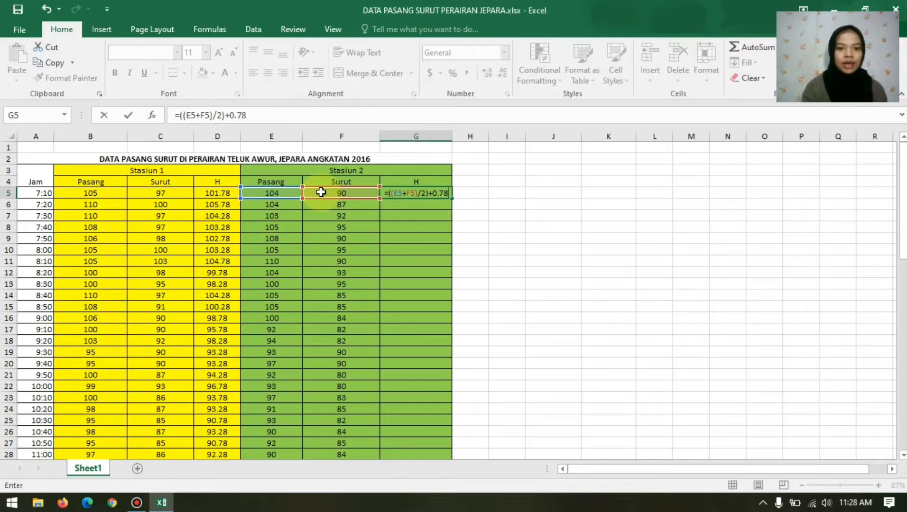
{"action": "key", "text": "Return"}
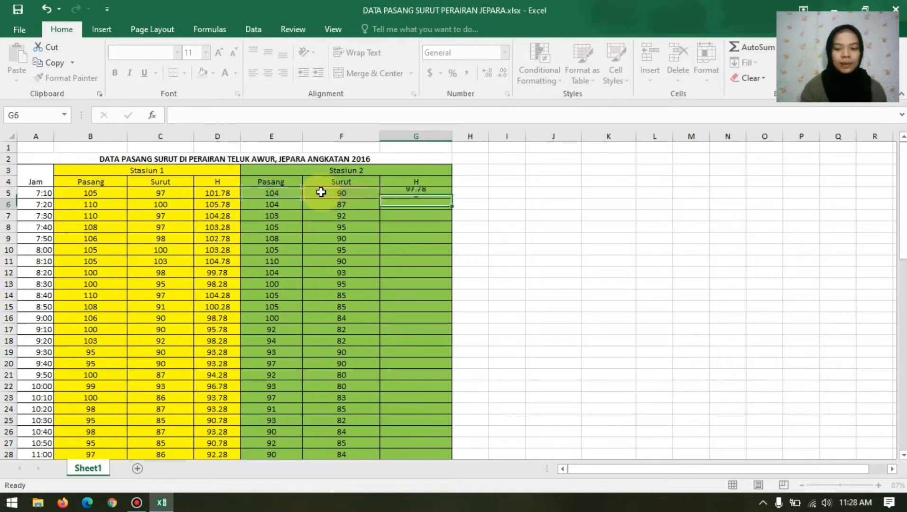
{"action": "left_click", "coordinate": [393, 195]}
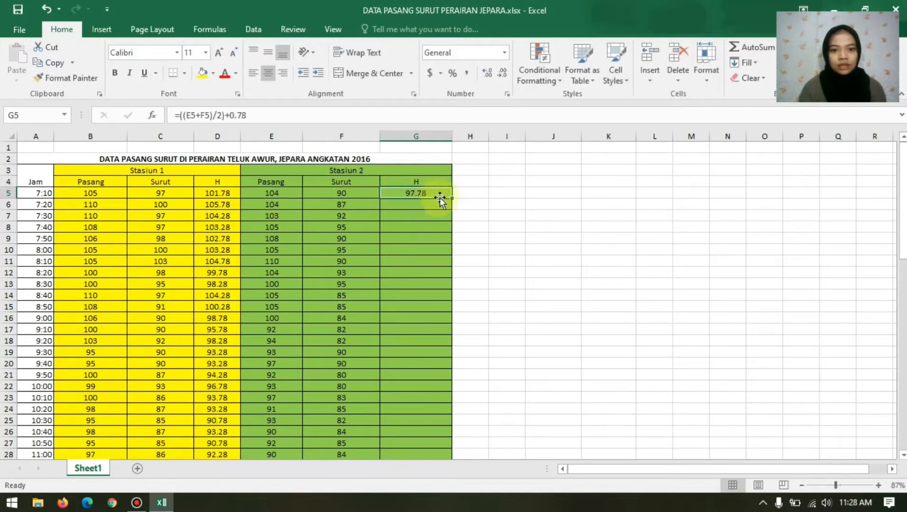
{"action": "left_click_drag", "start_coordinate": [452, 199], "coordinate": [443, 425]}
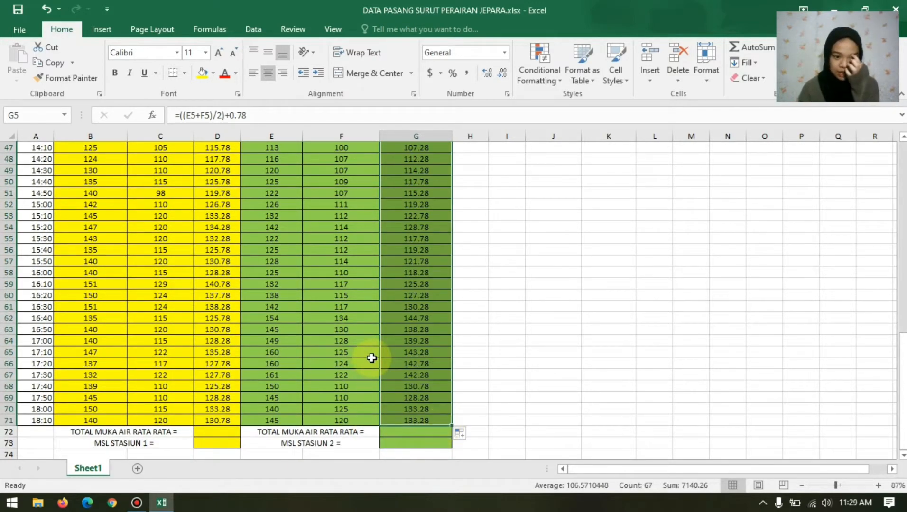
Step: Total Stasiun 1's H column in D72, beside TOTAL MUKA AIR RATA RATA, with =SUM(D5:D71)
{"action": "left_click", "coordinate": [227, 432]}
{"action": "double_click", "coordinate": [227, 432]}
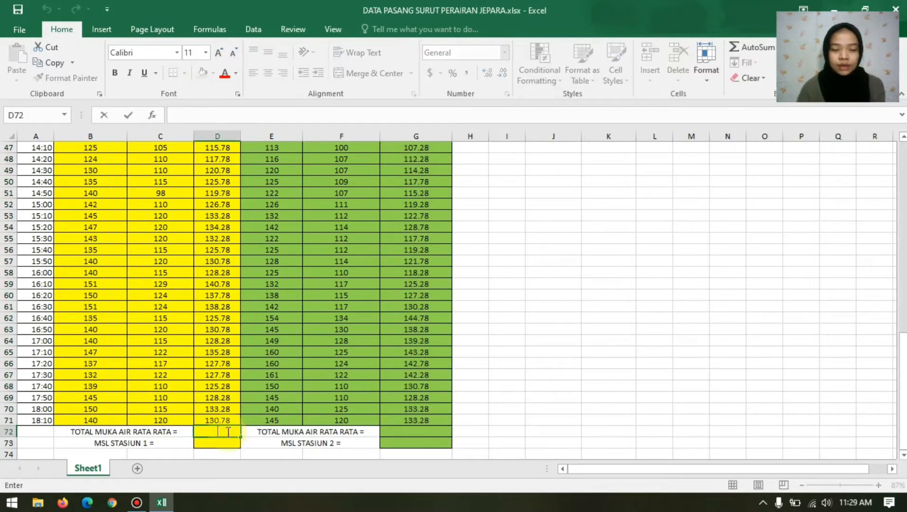
{"action": "type", "text": "=SUM"}
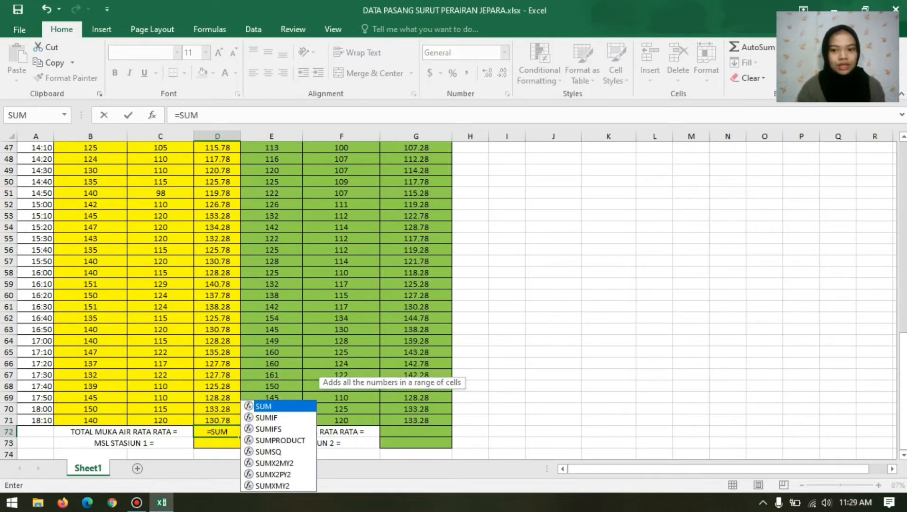
{"action": "type", "text": "("}
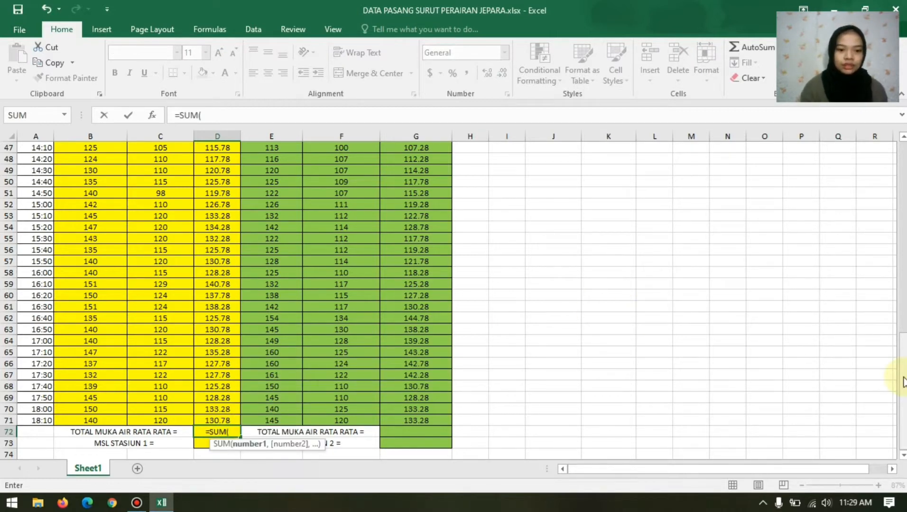
{"action": "left_click_drag", "start_coordinate": [903, 334], "coordinate": [905, 227]}
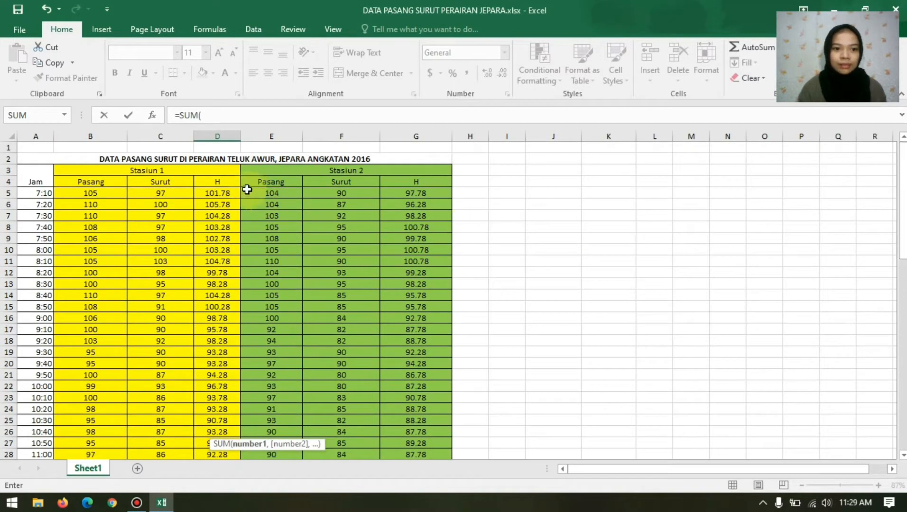
{"action": "left_click_drag", "start_coordinate": [228, 192], "coordinate": [217, 318]}
{"action": "left_click_drag", "start_coordinate": [216, 488], "coordinate": [238, 420]}
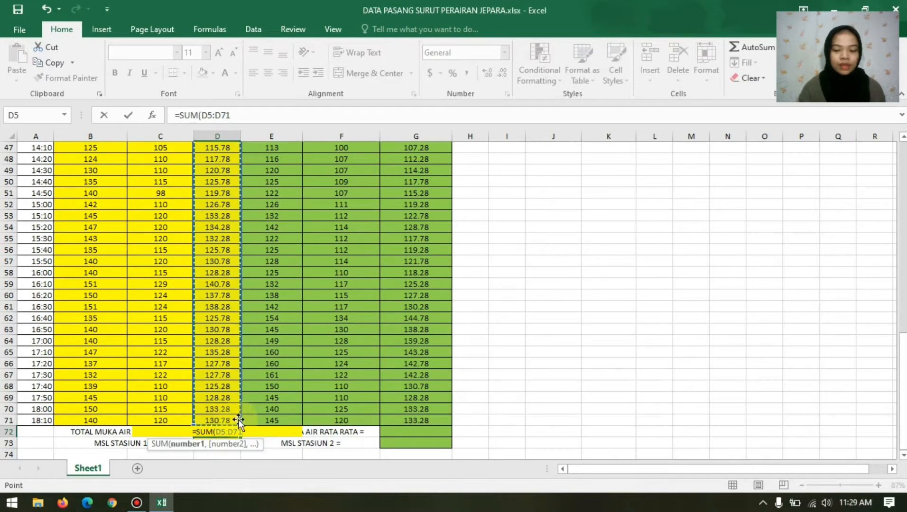
{"action": "type", "text": ")"}
{"action": "key", "text": "Return"}
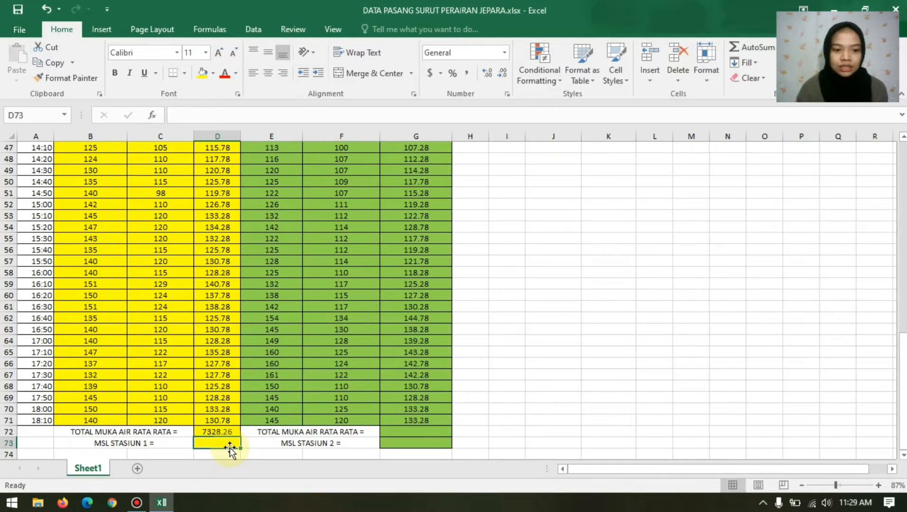
Step: Calculate MSL STASIUN 1 in D73 with =AVERAGE(D5:D71)
{"action": "type", "text": "=AVERAGE"}
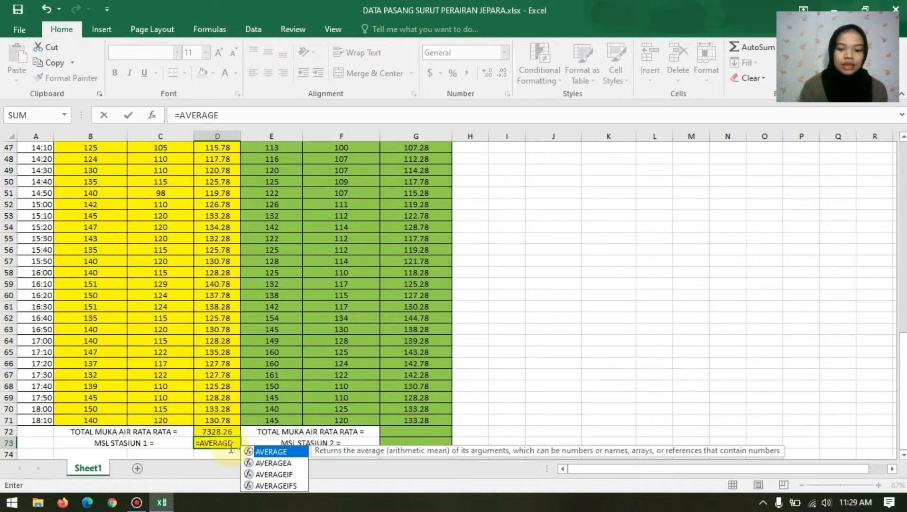
{"action": "type", "text": "("}
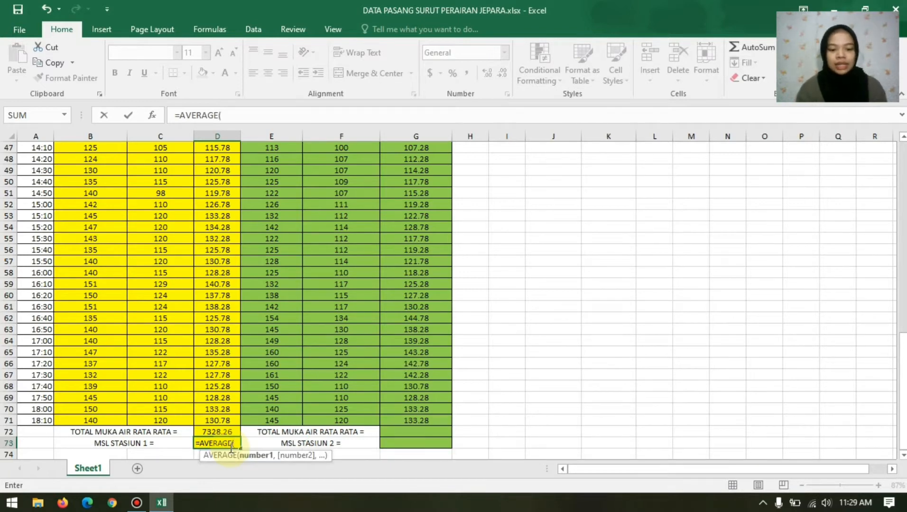
{"action": "type", "text": "D5"}
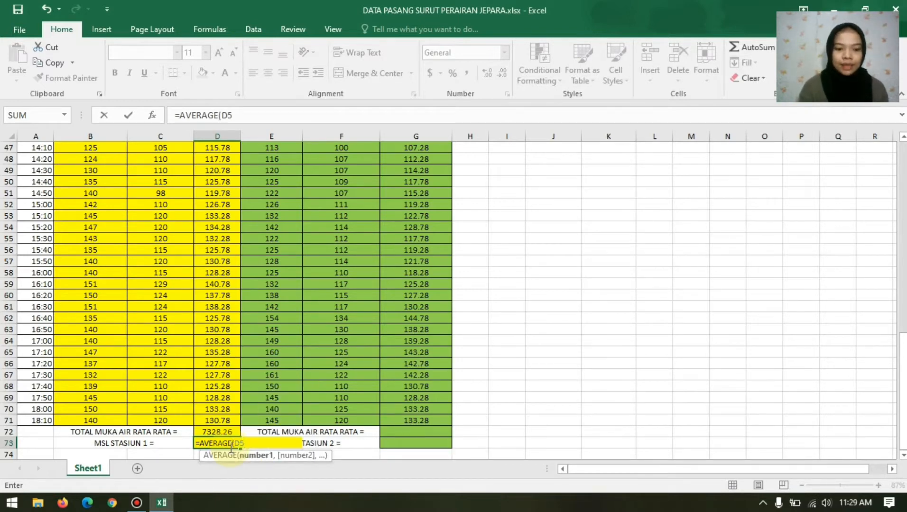
{"action": "type", "text": ":D71"}
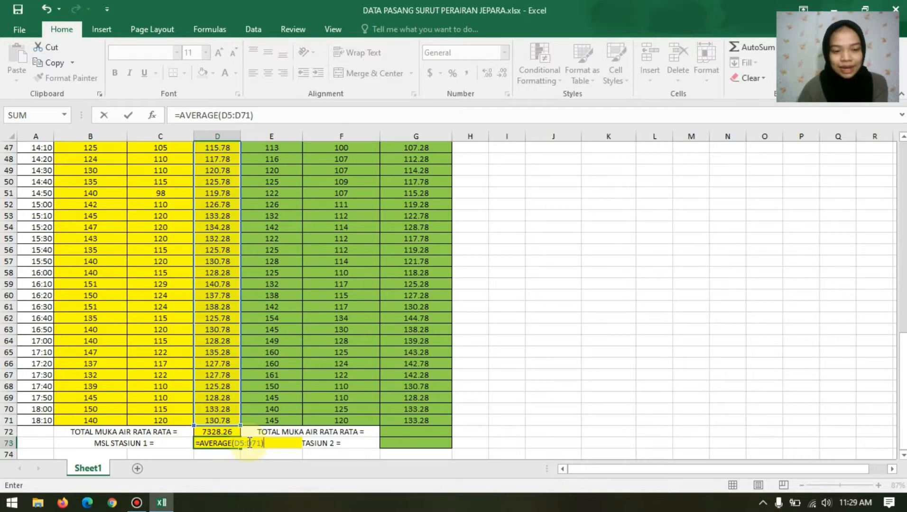
{"action": "type", "text": ")"}
{"action": "key", "text": "Return"}
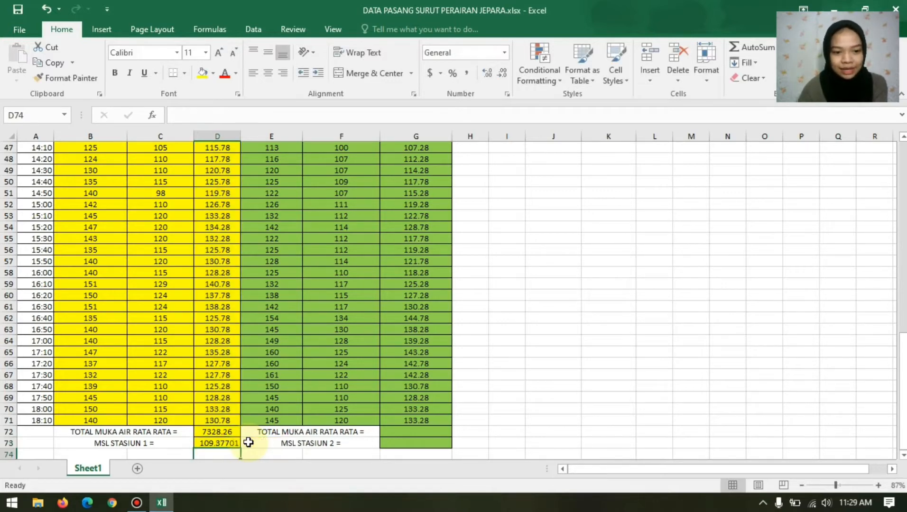
Step: Total Stasiun 2's H column in G72, beside TOTAL MUKA AIR RATA RATA, with =SUM(G5:G71)
{"action": "left_click", "coordinate": [422, 431]}
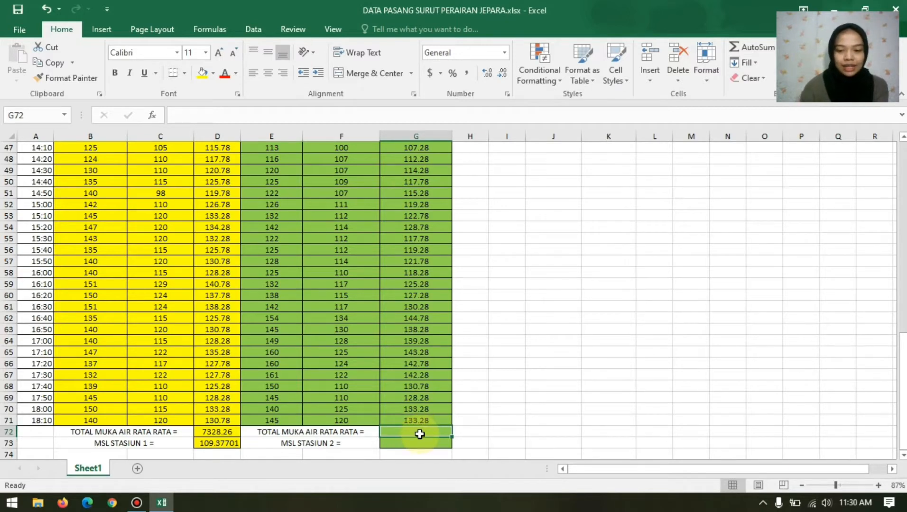
{"action": "type", "text": "=SUM"}
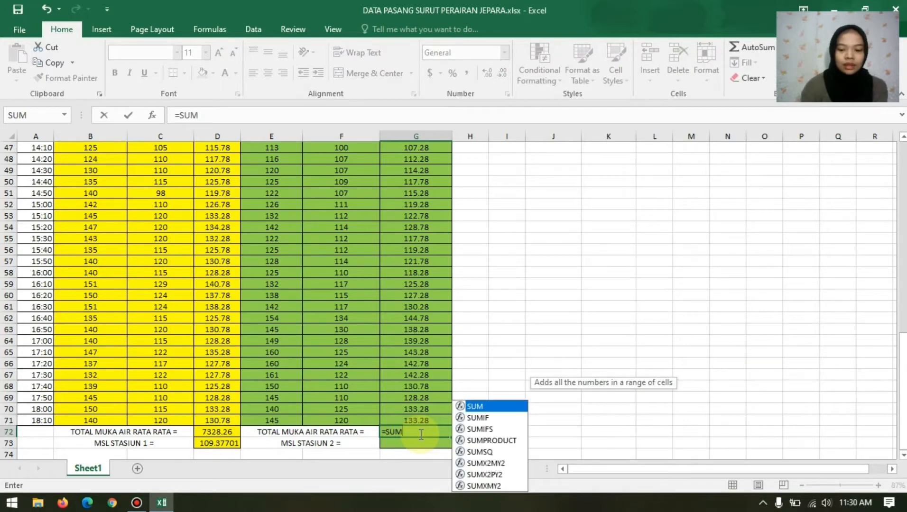
{"action": "type", "text": "(G5"}
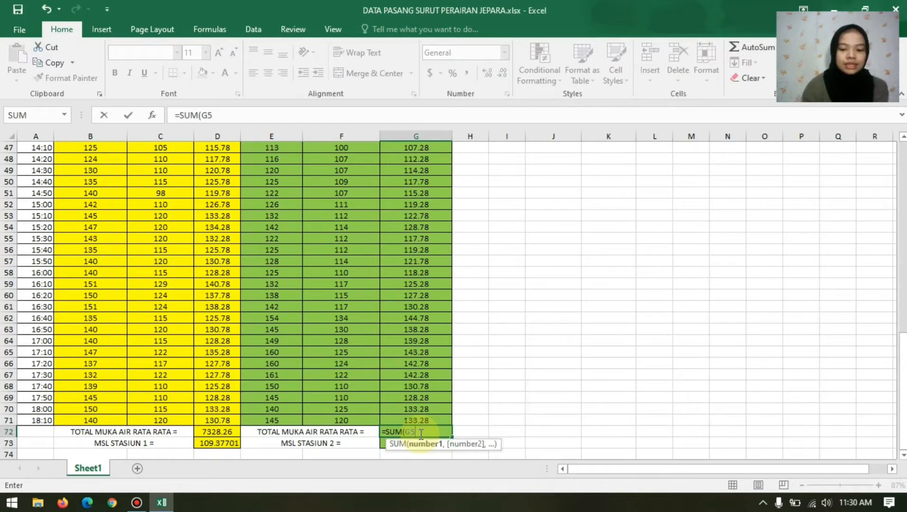
{"action": "type", "text": ":G"}
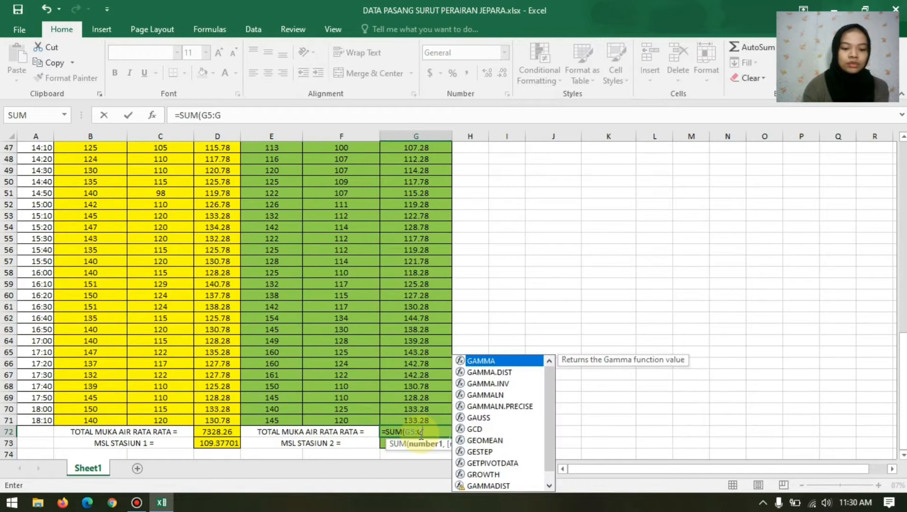
{"action": "type", "text": "71)"}
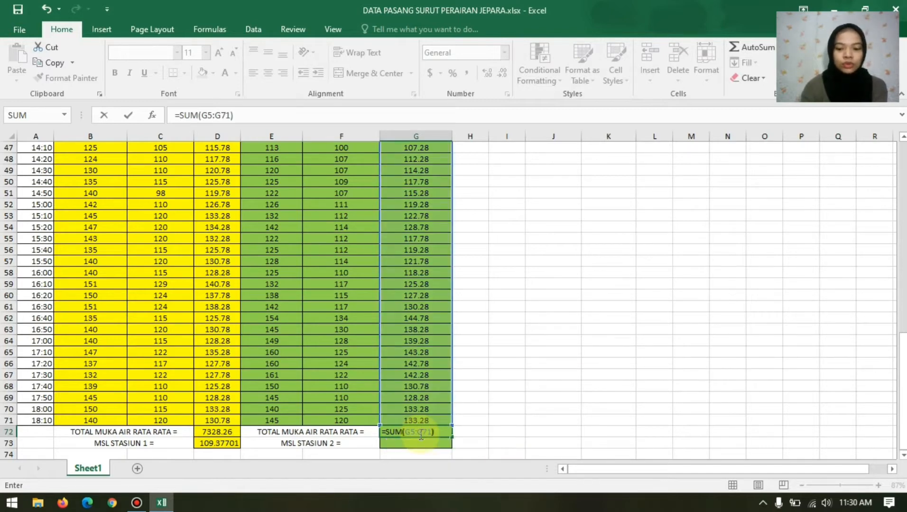
{"action": "key", "text": "Return"}
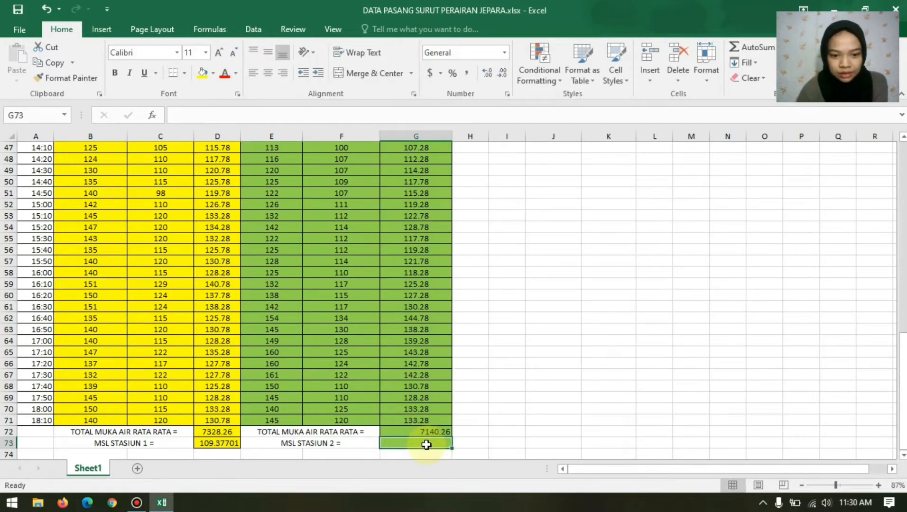
Step: Calculate MSL STASIUN 2 in G73 with =AVERAGE(G5:G71)
{"action": "double_click", "coordinate": [426, 445]}
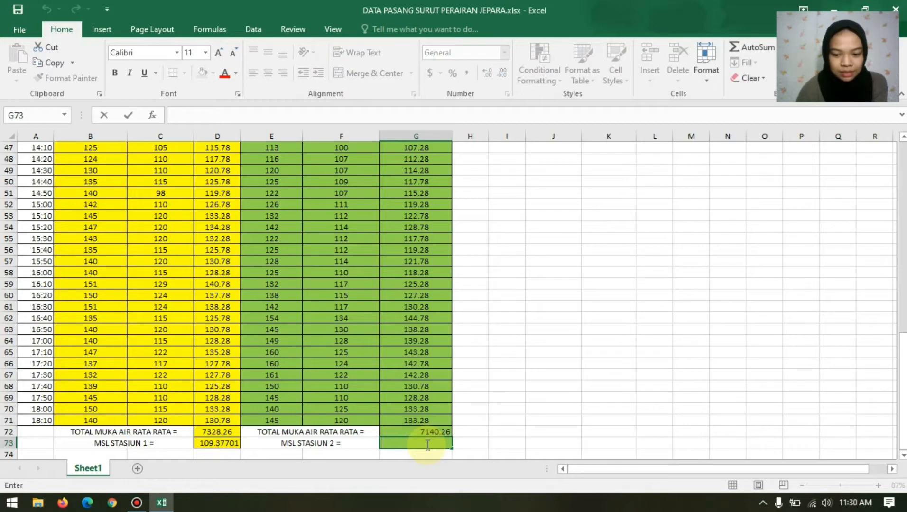
{"action": "type", "text": "=AVER"}
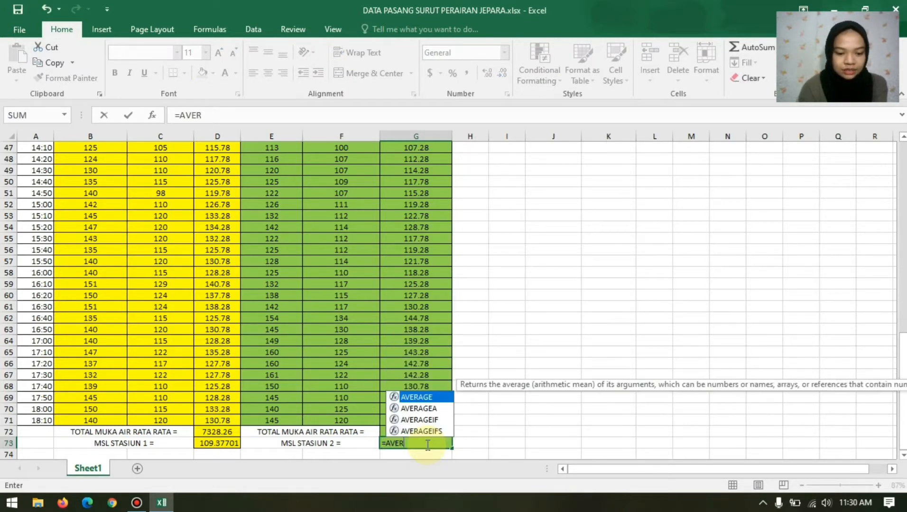
{"action": "type", "text": "AGE"}
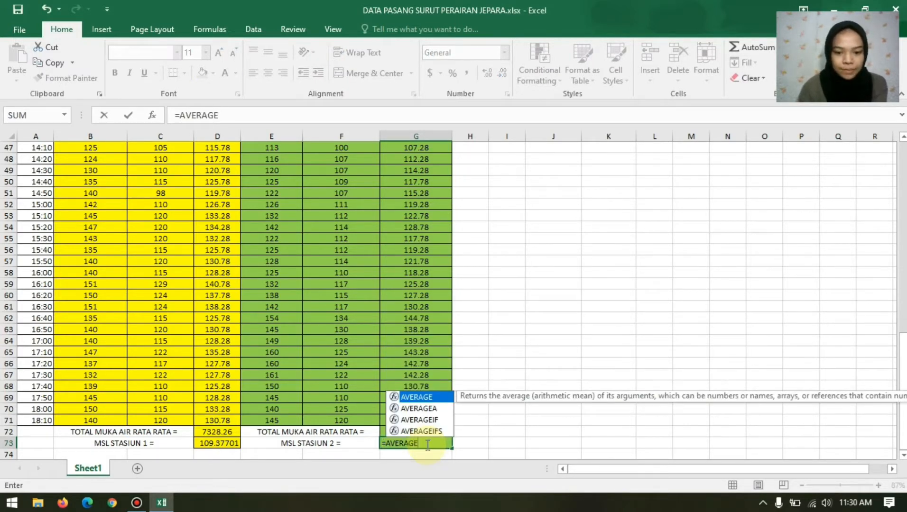
{"action": "type", "text": "(G"}
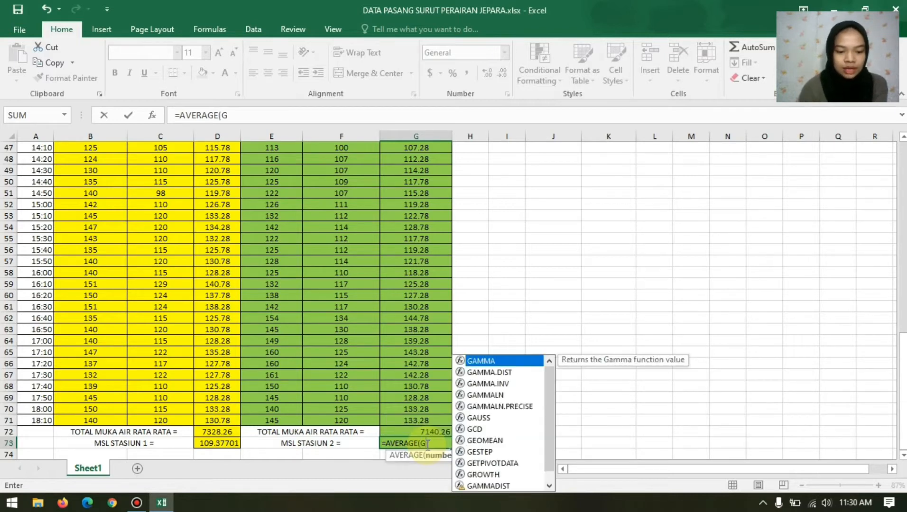
{"action": "type", "text": "5:"}
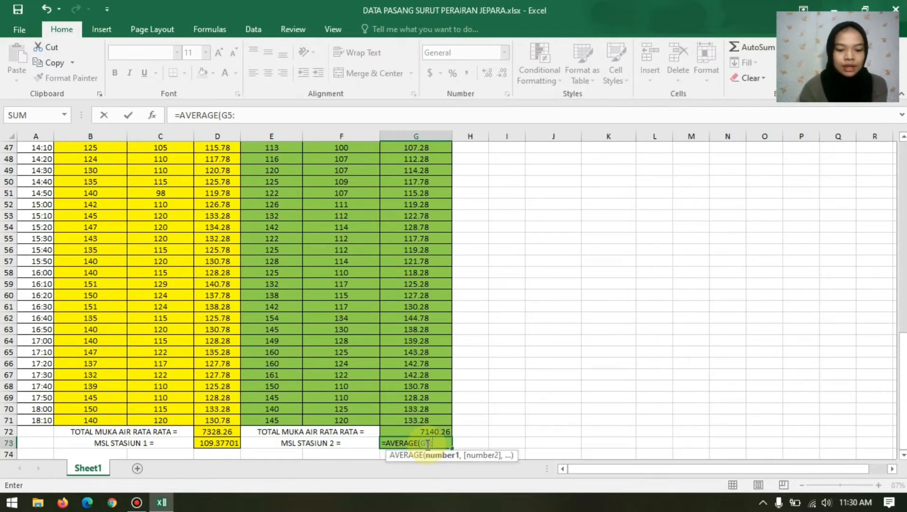
{"action": "type", "text": "G7"}
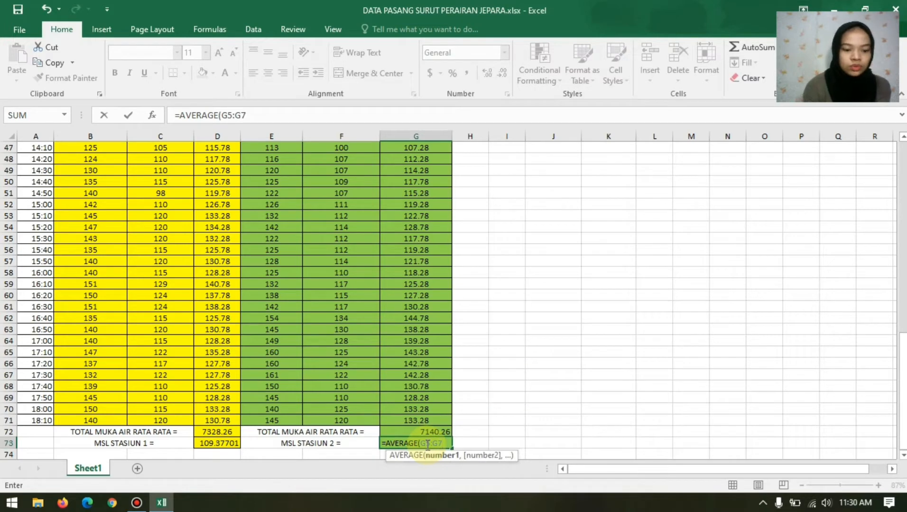
{"action": "type", "text": "1"}
{"action": "key", "text": "Return"}
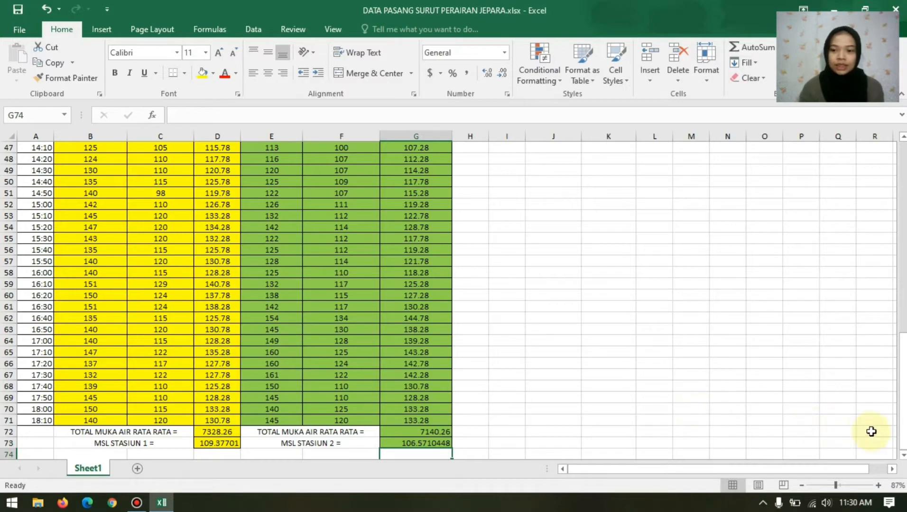
Step: Widen column I slightly and frame I3:K5 as a small table with all borders and thick outside borders
{"action": "left_click_drag", "start_coordinate": [903, 426], "coordinate": [901, 223]}
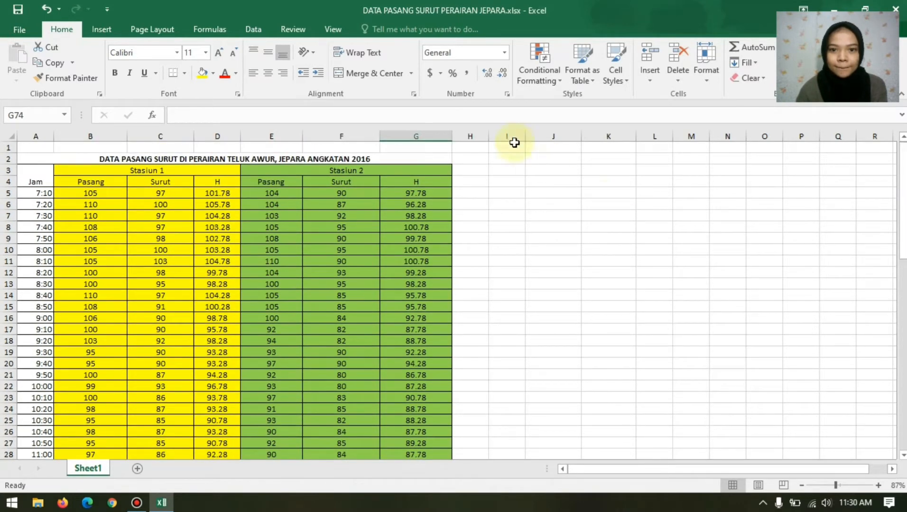
{"action": "left_click_drag", "start_coordinate": [525, 138], "coordinate": [540, 139]}
{"action": "left_click_drag", "start_coordinate": [528, 169], "coordinate": [613, 192]}
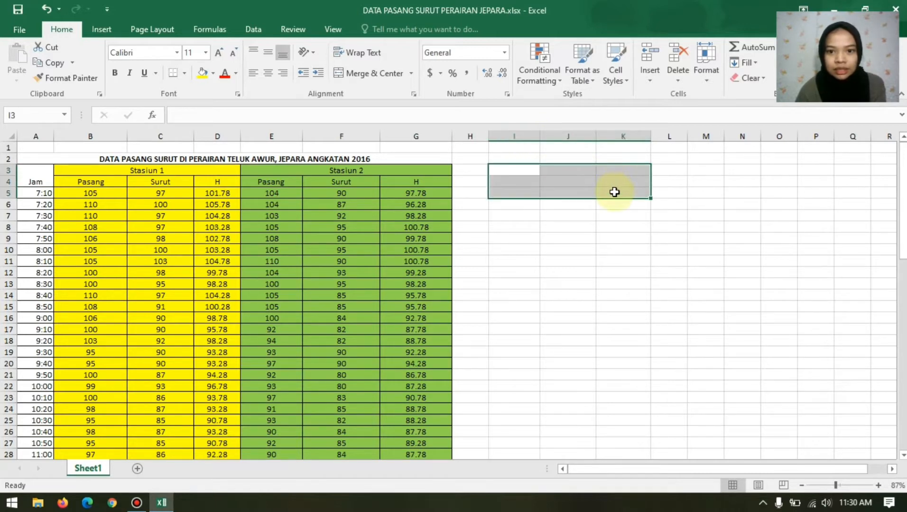
{"action": "left_click", "coordinate": [185, 73]}
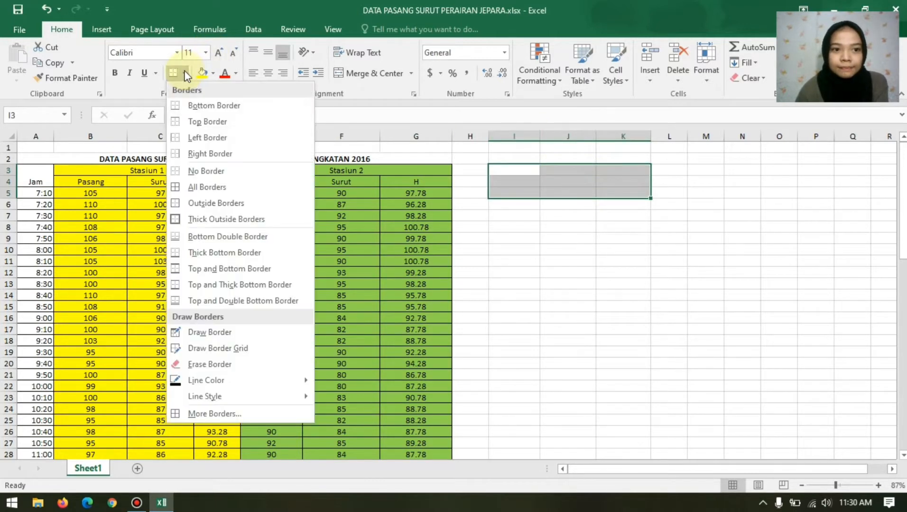
{"action": "left_click", "coordinate": [210, 187]}
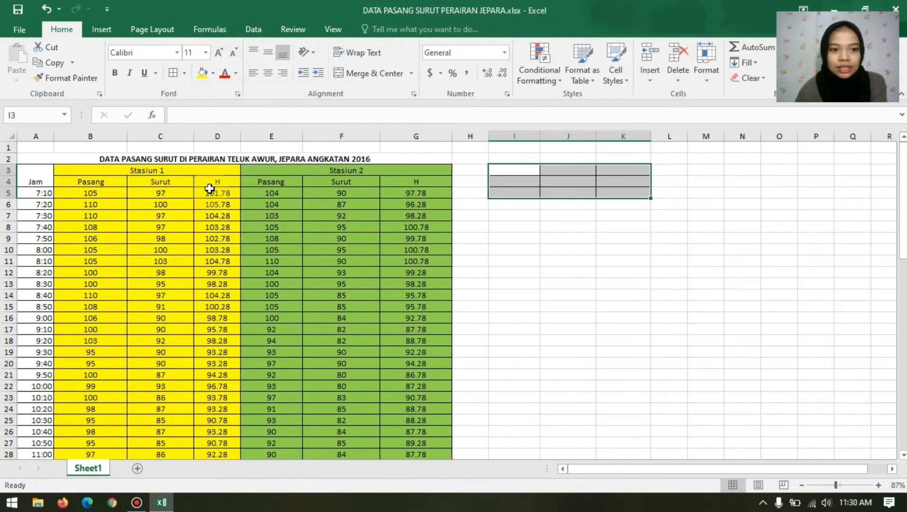
{"action": "left_click", "coordinate": [183, 74]}
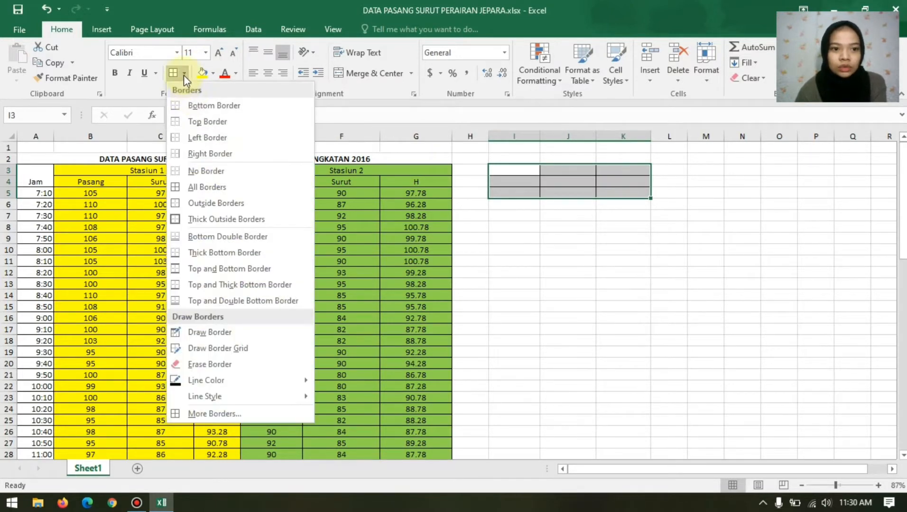
{"action": "left_click", "coordinate": [214, 216]}
Step: Enter the column headings STASIUN 1 in J3 and STASIUN 2 in K3 of the new table
{"action": "double_click", "coordinate": [558, 173]}
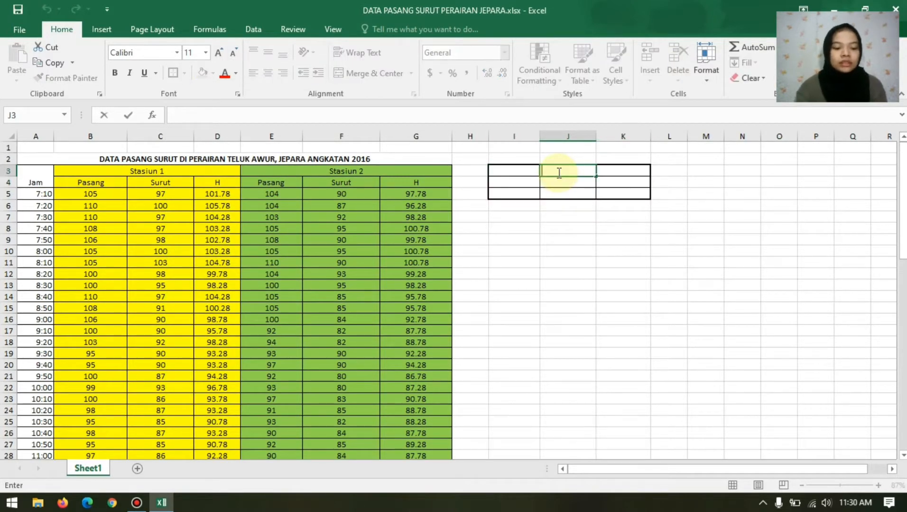
{"action": "type", "text": "S"}
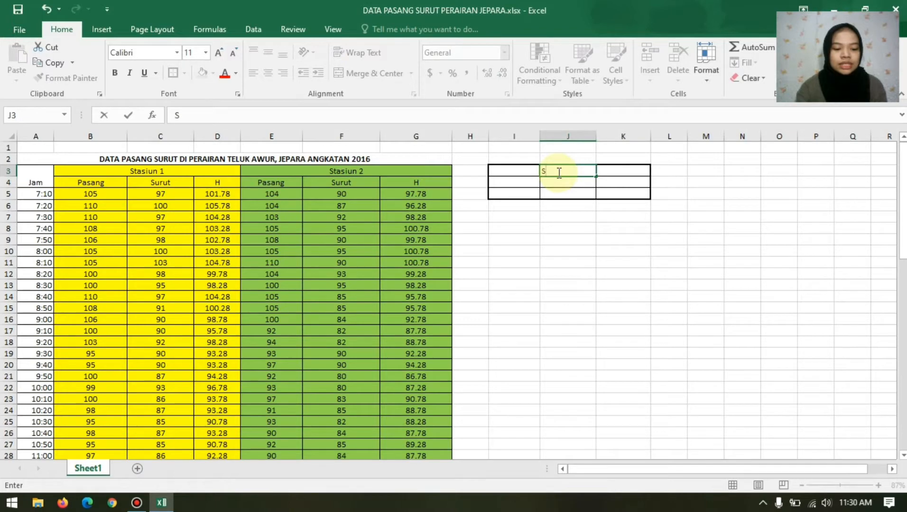
{"action": "type", "text": "TASIUN 1"}
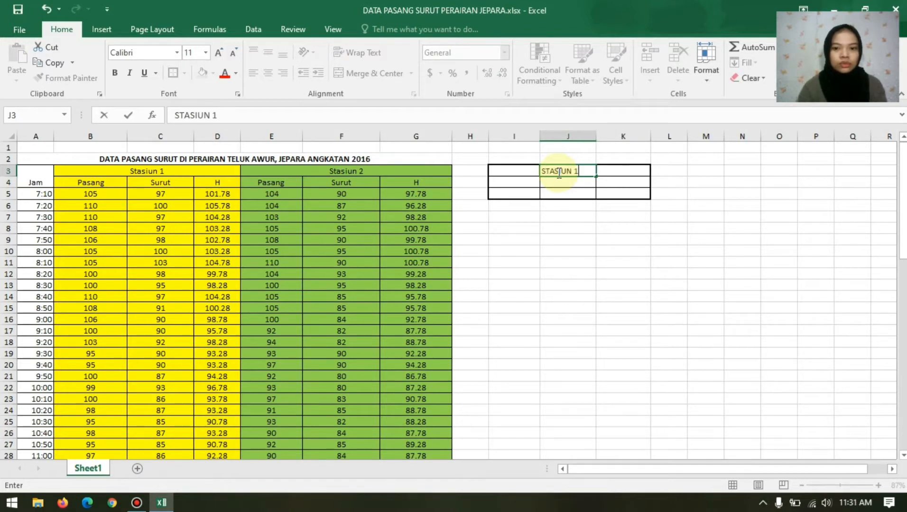
{"action": "left_click", "coordinate": [629, 171]}
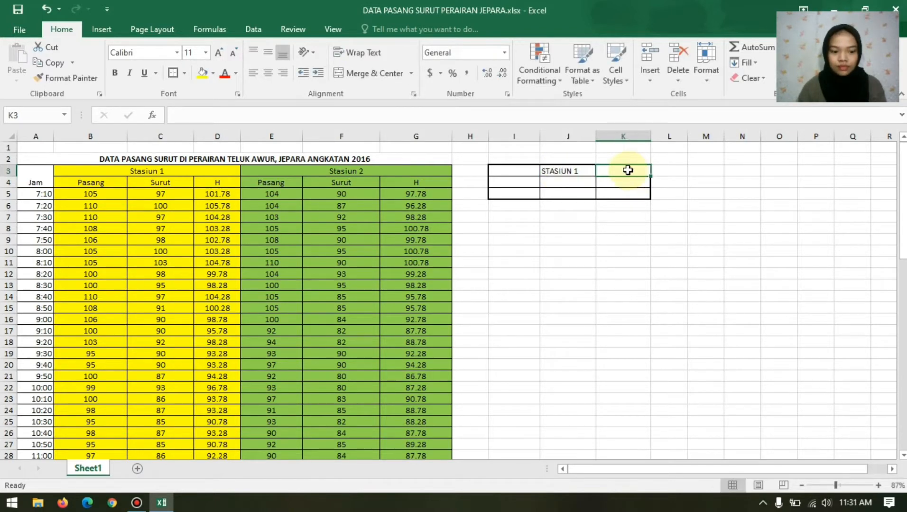
{"action": "type", "text": "STASIUN 2"}
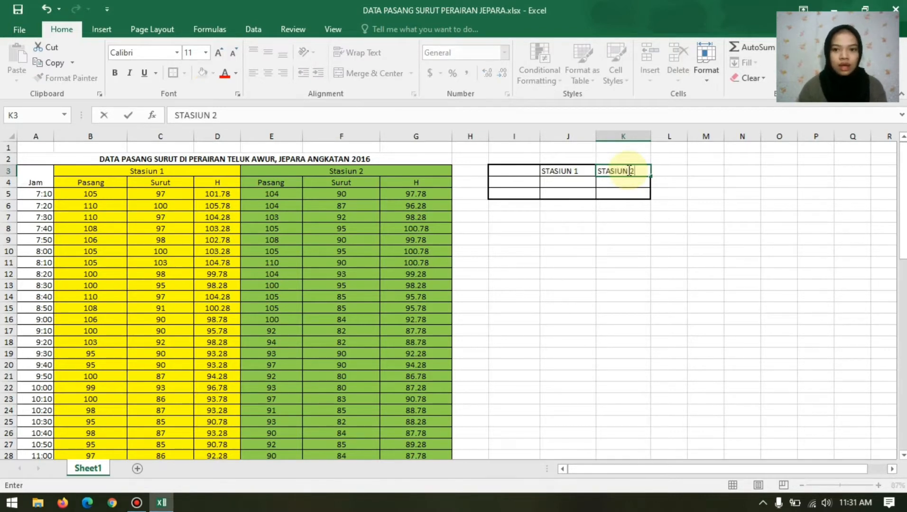
Step: Enter the row labels HHWL in I4 and LLWL in I5 of the new table
{"action": "left_click", "coordinate": [506, 183]}
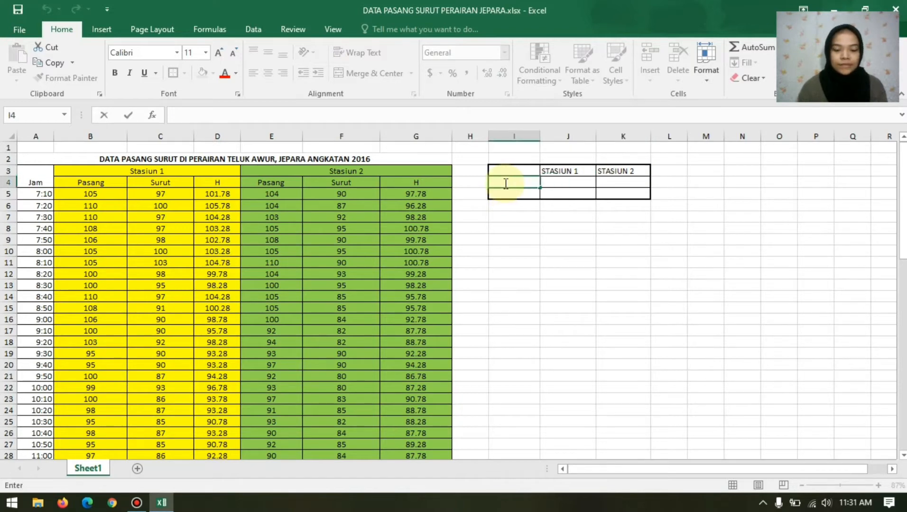
{"action": "type", "text": "HHW"}
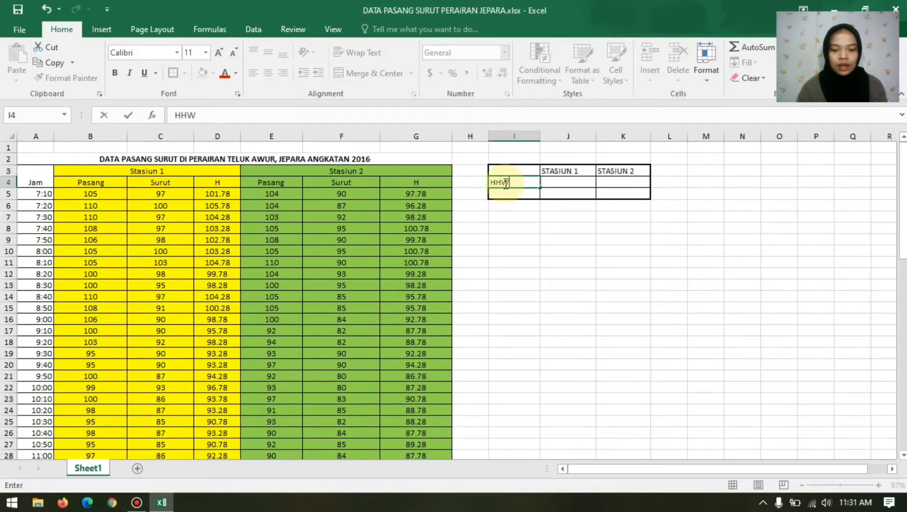
{"action": "type", "text": "L"}
{"action": "left_click", "coordinate": [509, 198]}
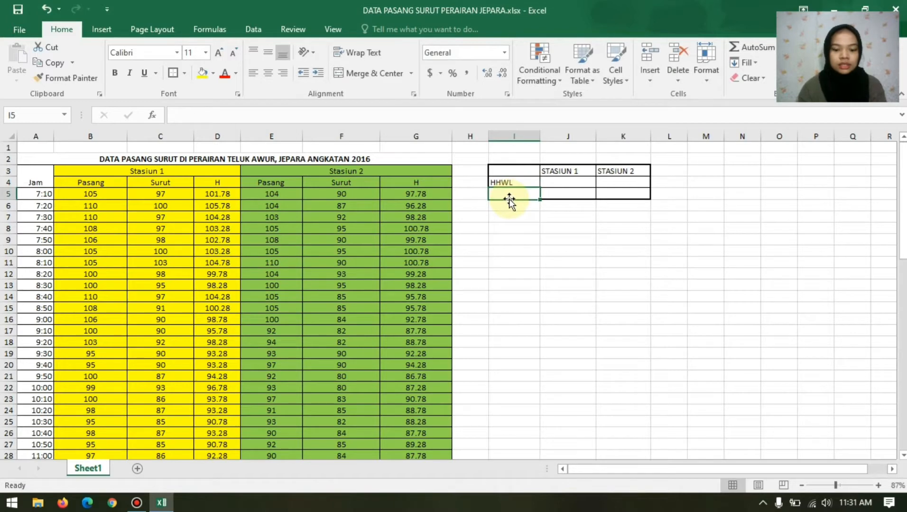
{"action": "type", "text": "LLWL"}
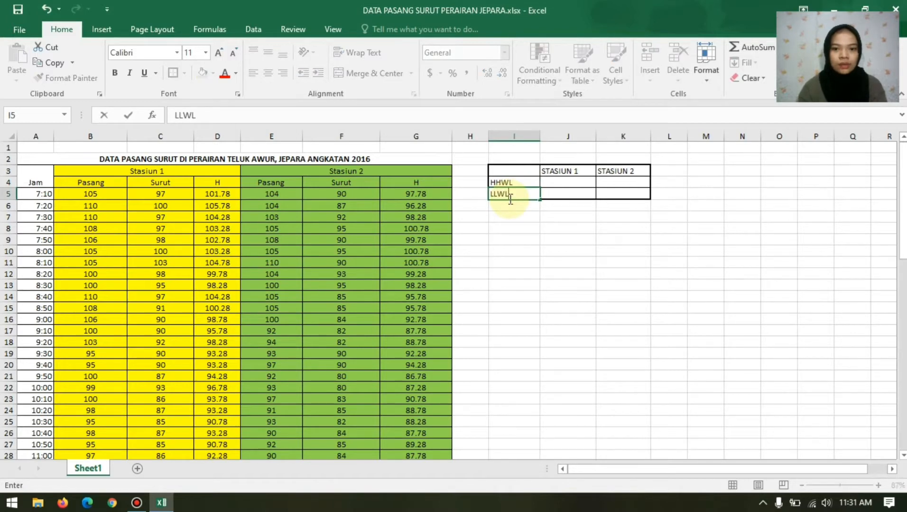
Step: Calculate the HHWL of STASIUN 1 in J4 with =MAX(D5:D71)
{"action": "left_click", "coordinate": [554, 183]}
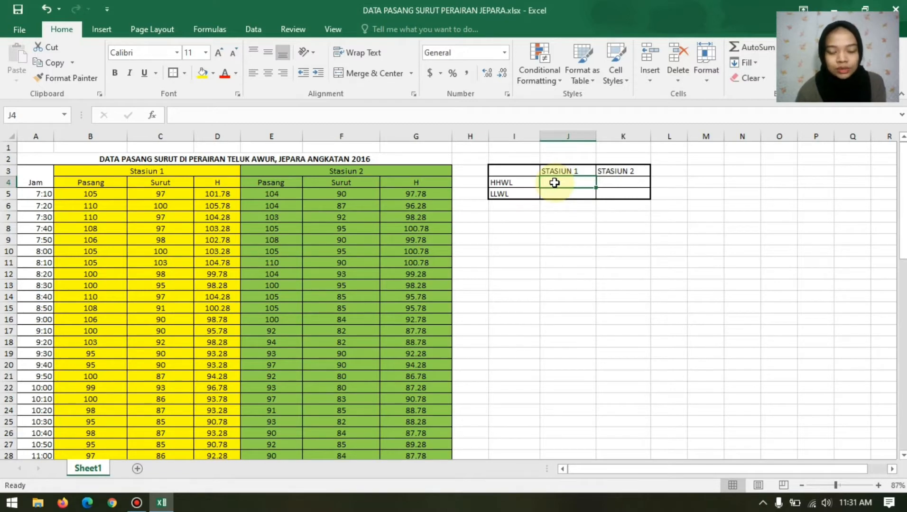
{"action": "type", "text": "="}
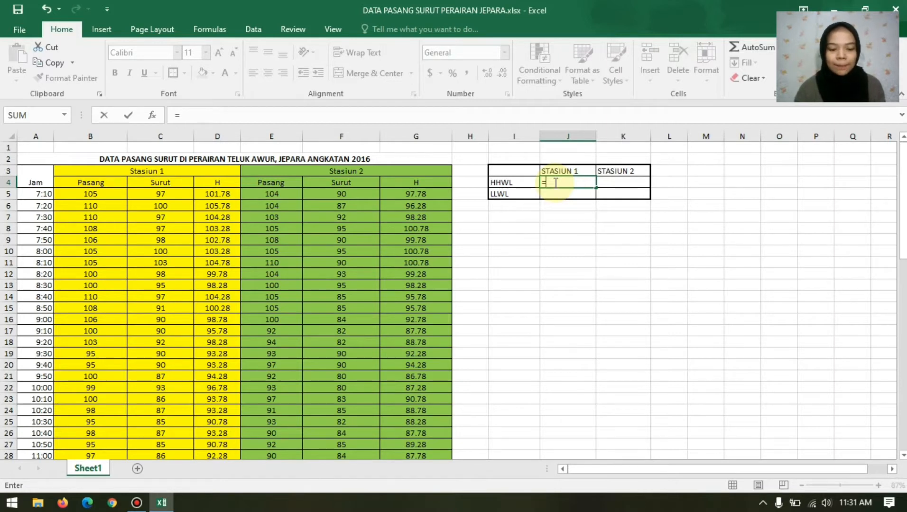
{"action": "type", "text": "MAX"}
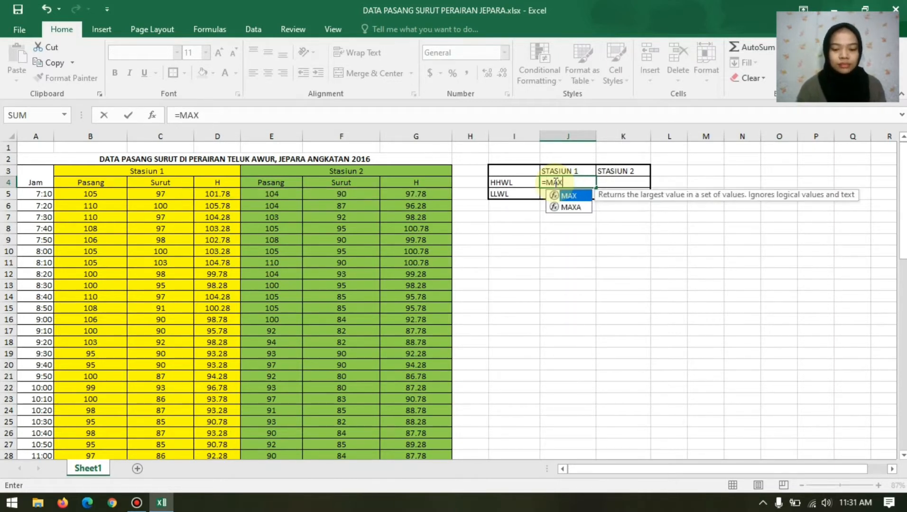
{"action": "type", "text": "("}
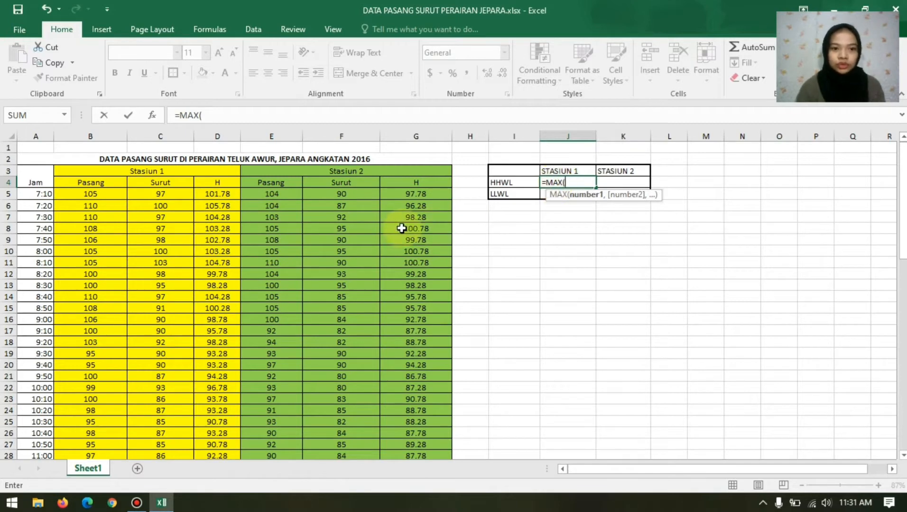
{"action": "mouse_move", "coordinate": [403, 225]}
{"action": "left_mouse_down"}
{"action": "mouse_move", "coordinate": [371, 213]}
{"action": "mouse_move", "coordinate": [395, 212]}
{"action": "left_mouse_up"}
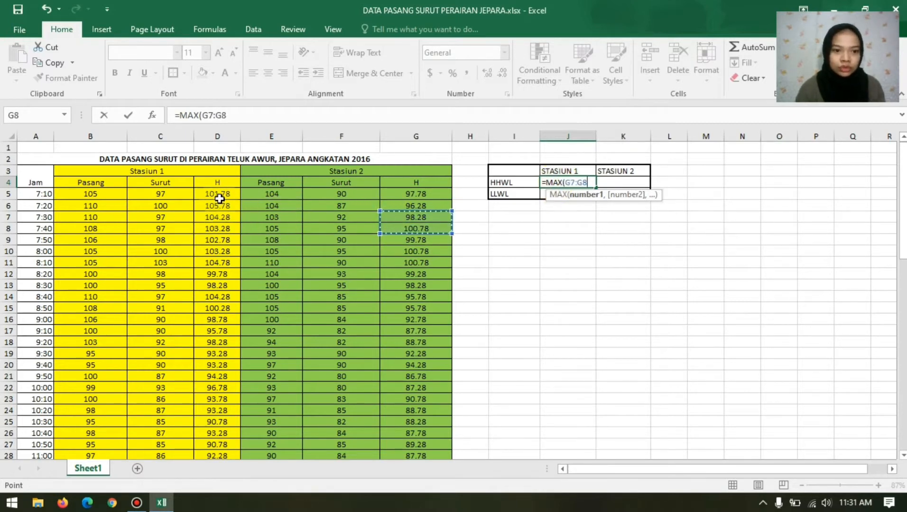
{"action": "left_click", "coordinate": [219, 197]}
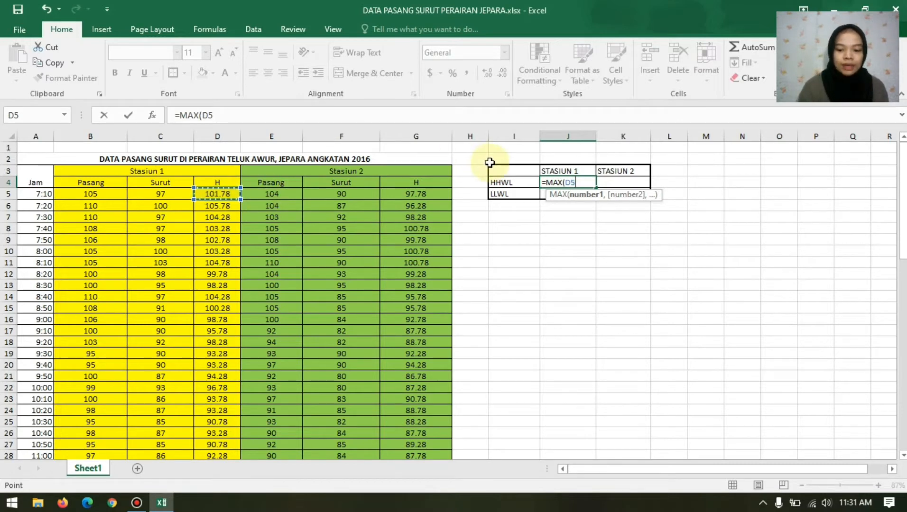
{"action": "type", "text": ":D"}
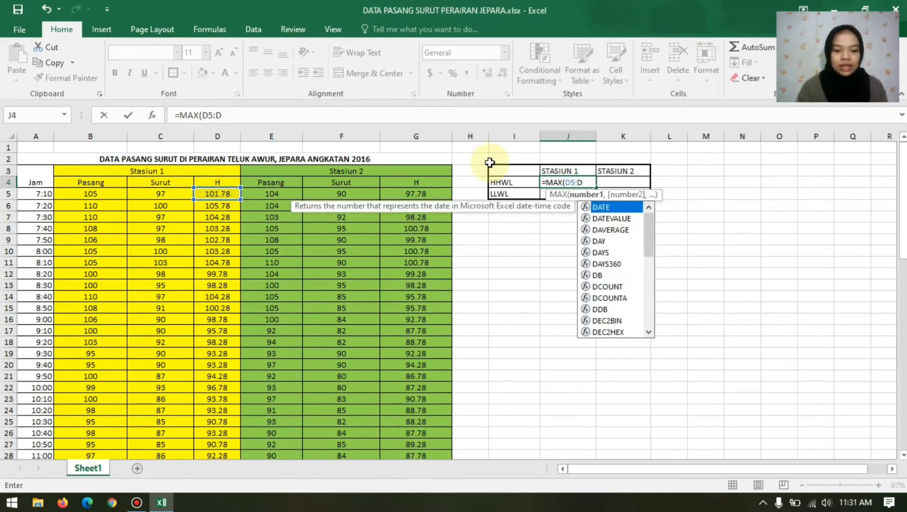
{"action": "type", "text": "71"}
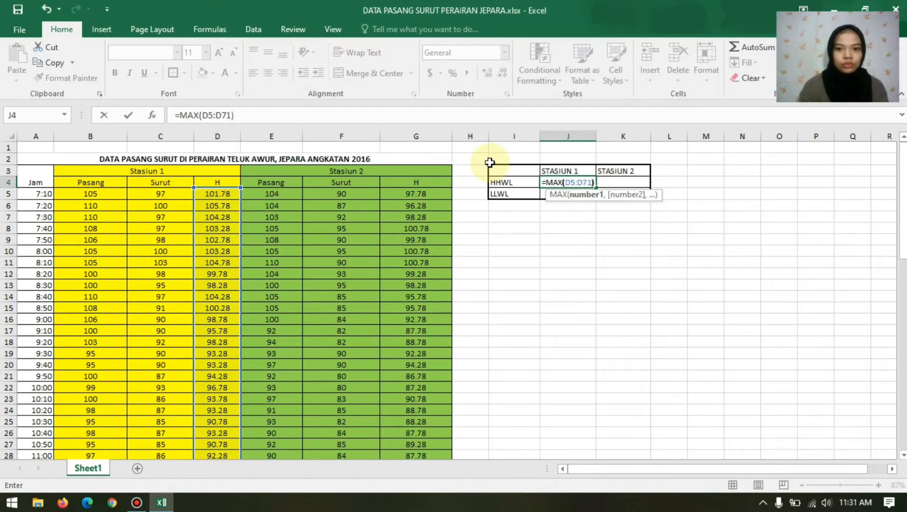
{"action": "key", "text": "Return"}
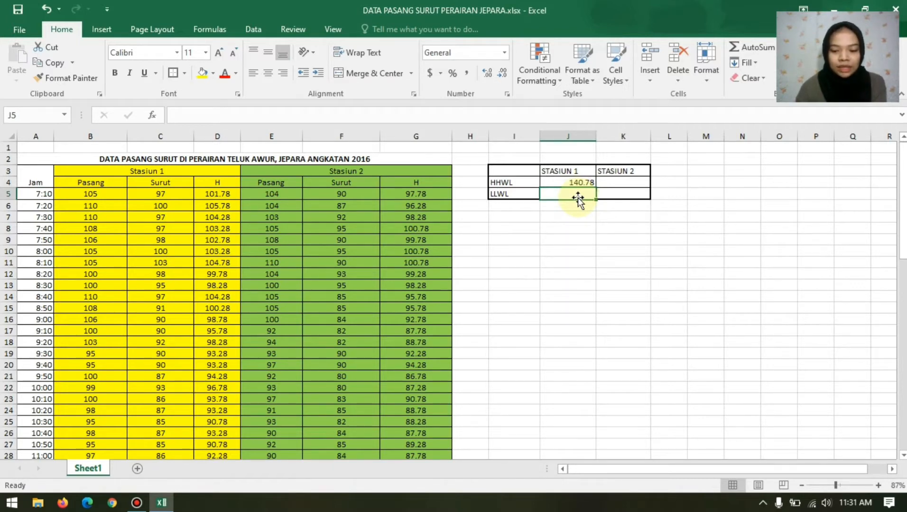
Step: Calculate the LLWL of STASIUN 1 in J5 with =MIN(D5:D71)
{"action": "type", "text": "="}
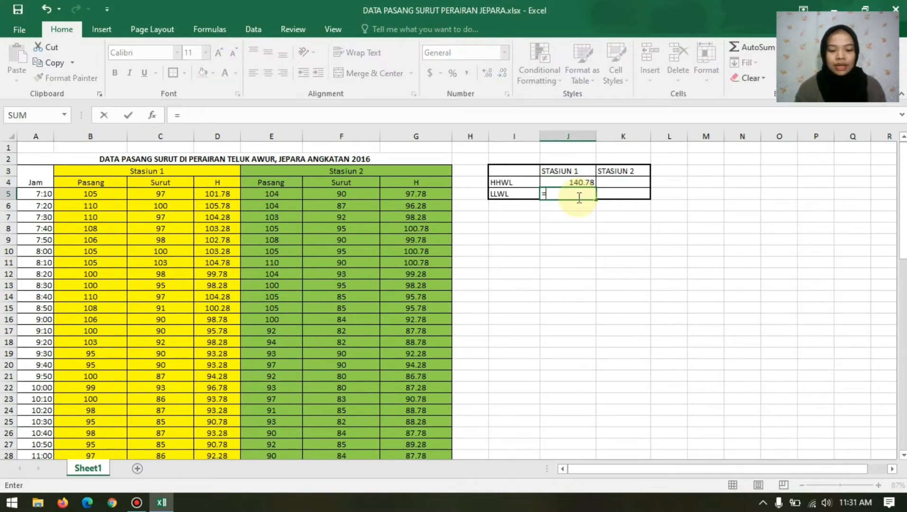
{"action": "type", "text": "MIN"}
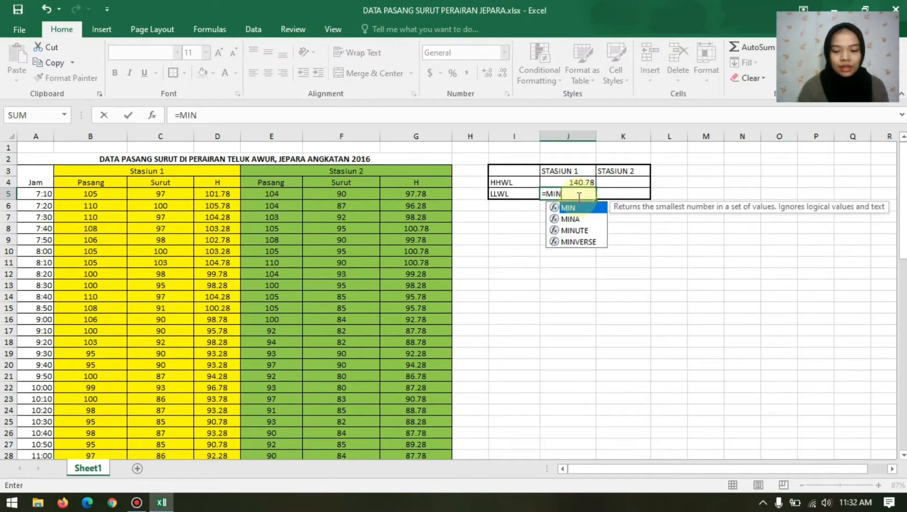
{"action": "type", "text": "(D"}
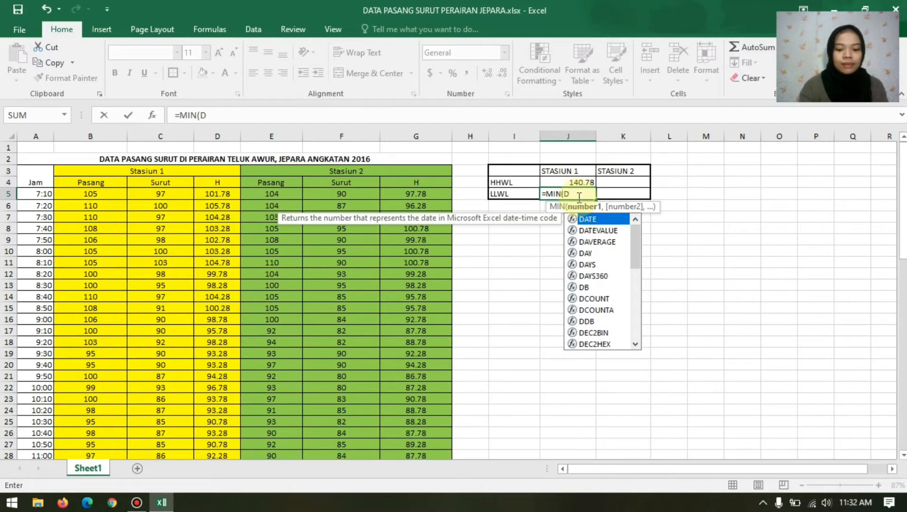
{"action": "type", "text": "5:D71"}
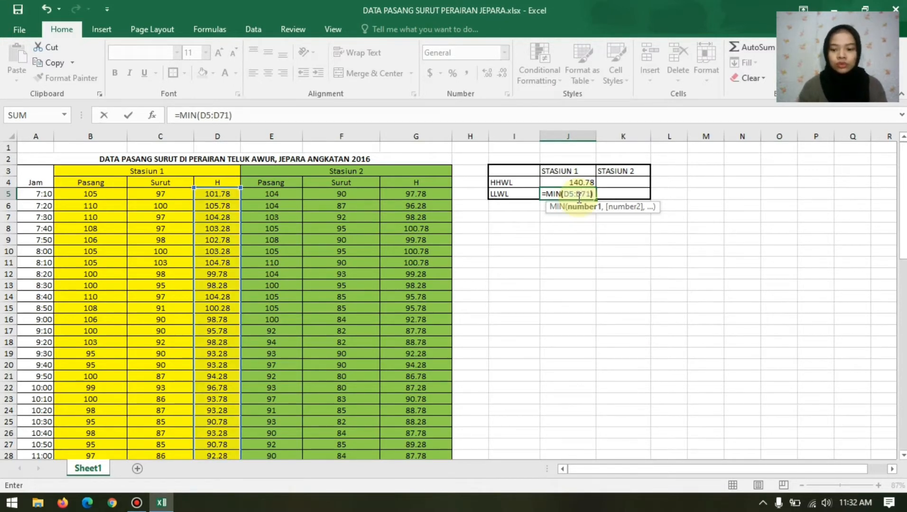
{"action": "key", "text": "Return"}
Step: Calculate the HHWL of STASIUN 2 in K4 with =MAX(G5:G71)
{"action": "left_click", "coordinate": [611, 185]}
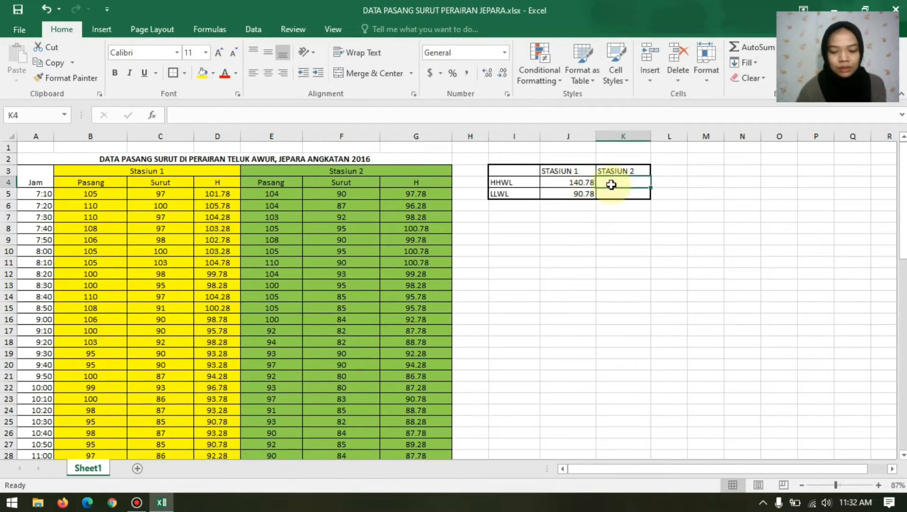
{"action": "type", "text": "=M"}
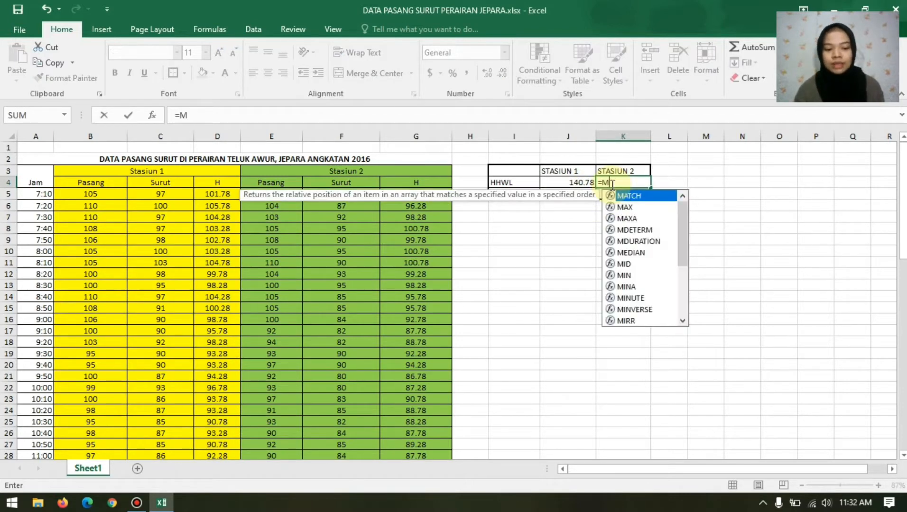
{"action": "type", "text": "AX("}
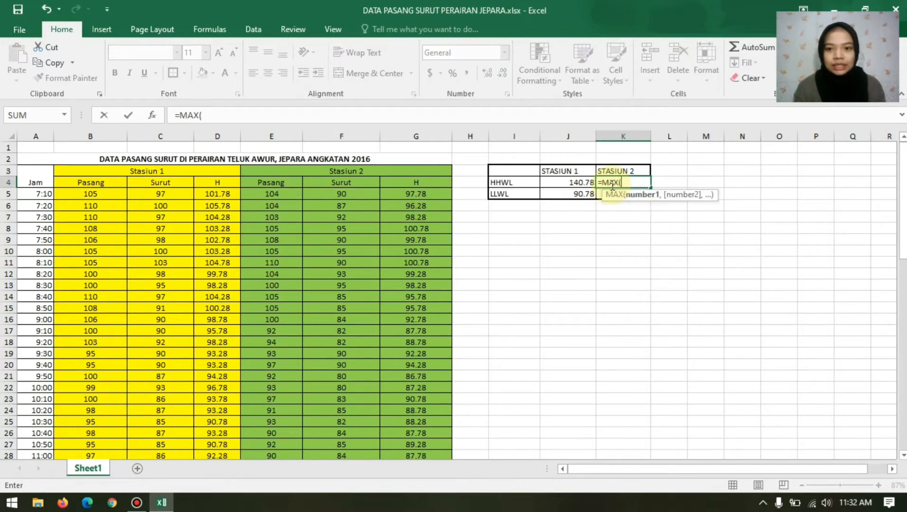
{"action": "type", "text": "G"}
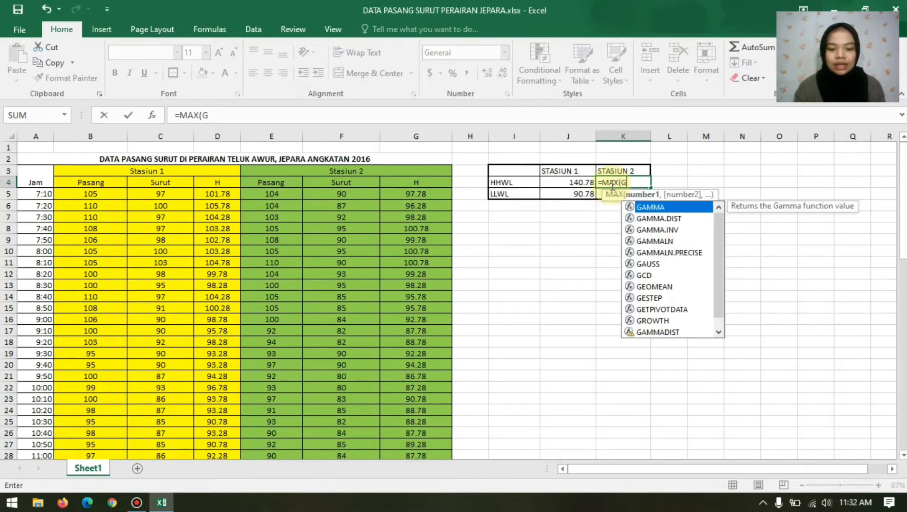
{"action": "type", "text": "5"}
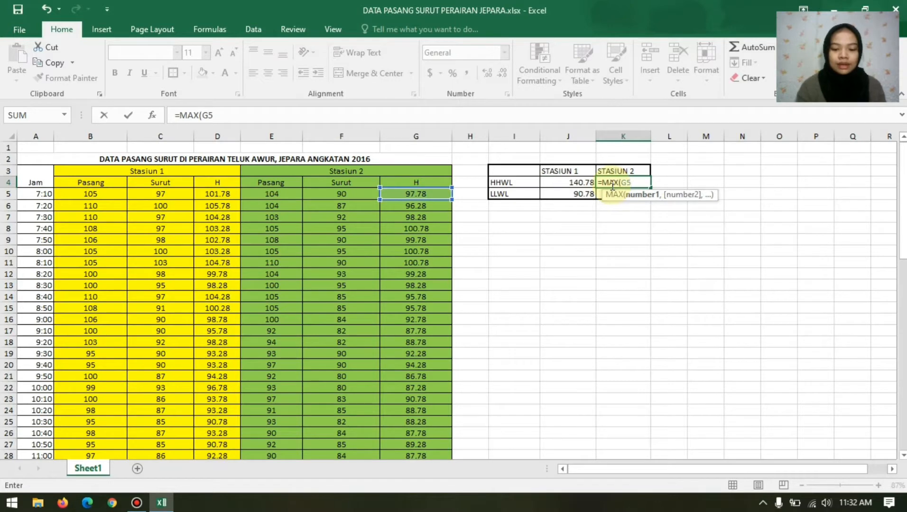
{"action": "type", "text": ":G"}
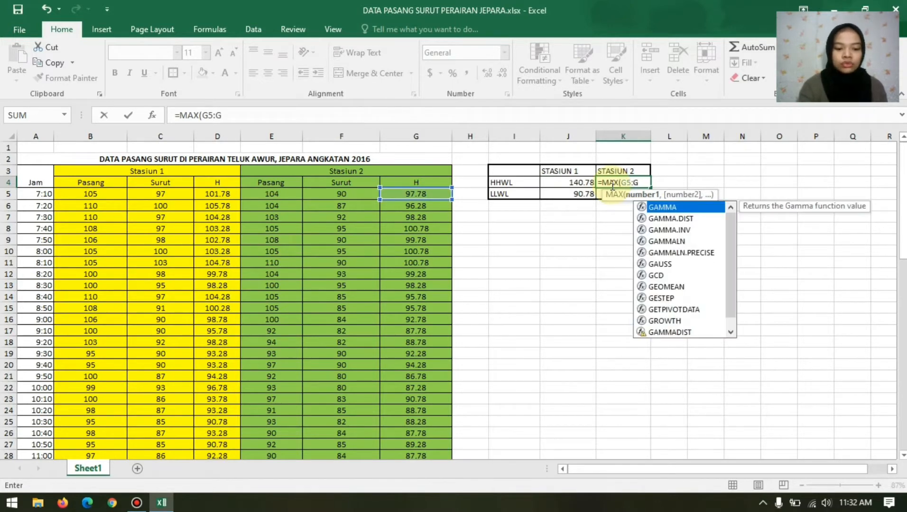
{"action": "type", "text": "71)"}
{"action": "key", "text": "Return"}
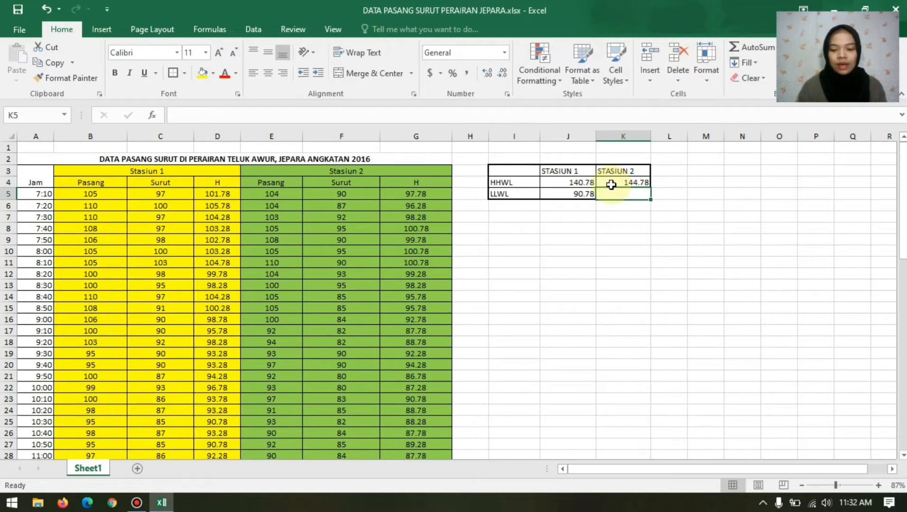
Step: Calculate the LLWL of STASIUN 2 in K5 with =MIN(G5:G71)
{"action": "type", "text": "=MIN"}
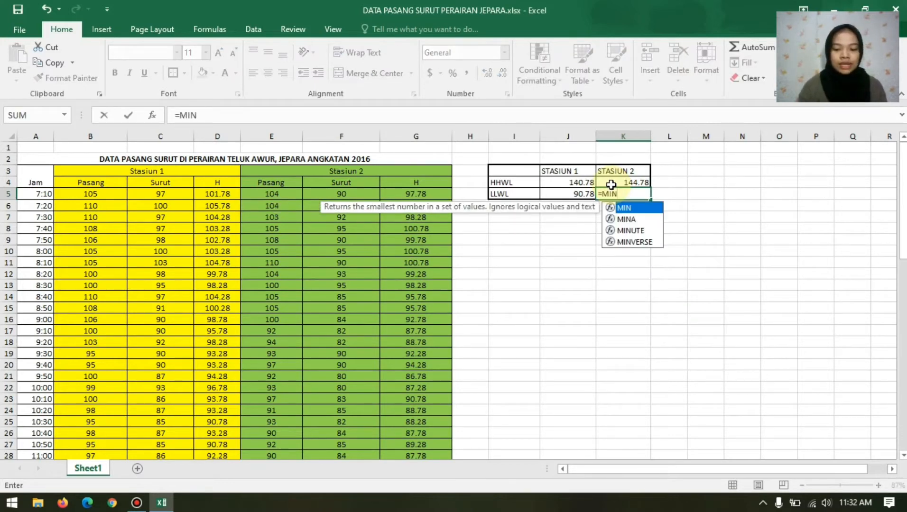
{"action": "type", "text": "(G"}
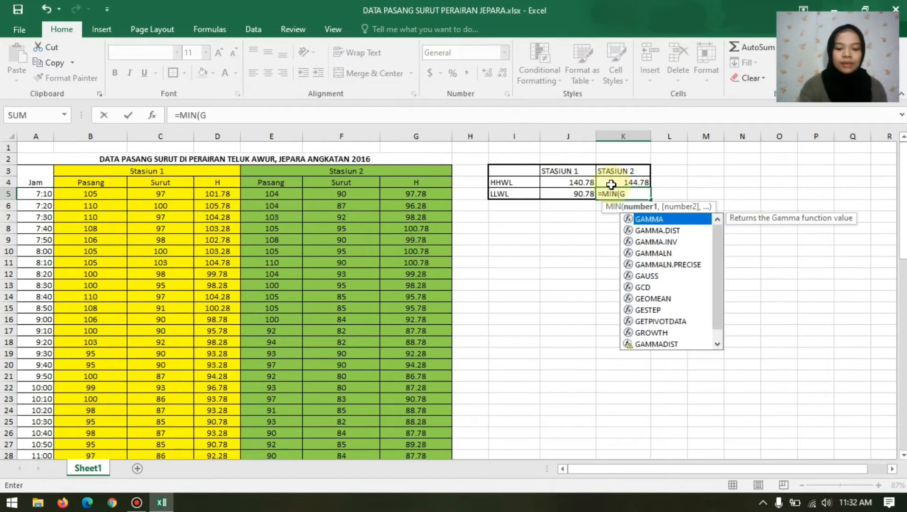
{"action": "type", "text": "5:G71"}
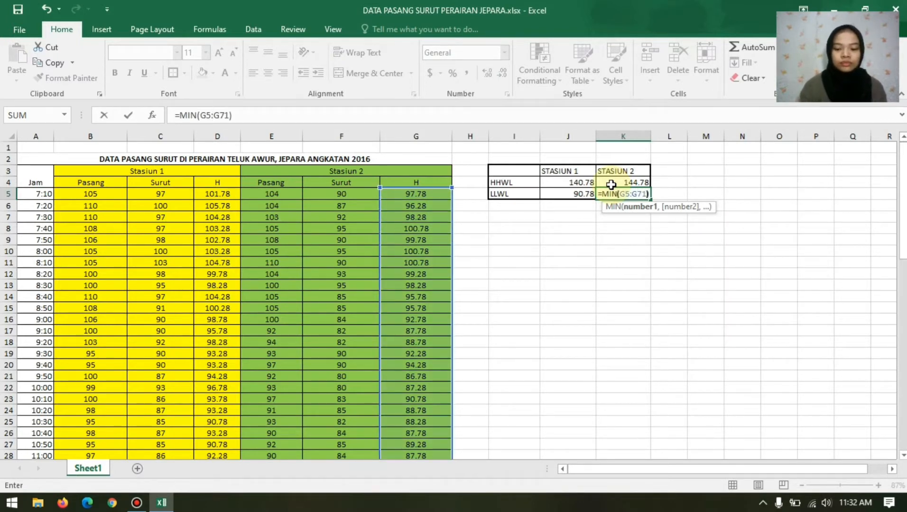
{"action": "key", "text": "Return"}
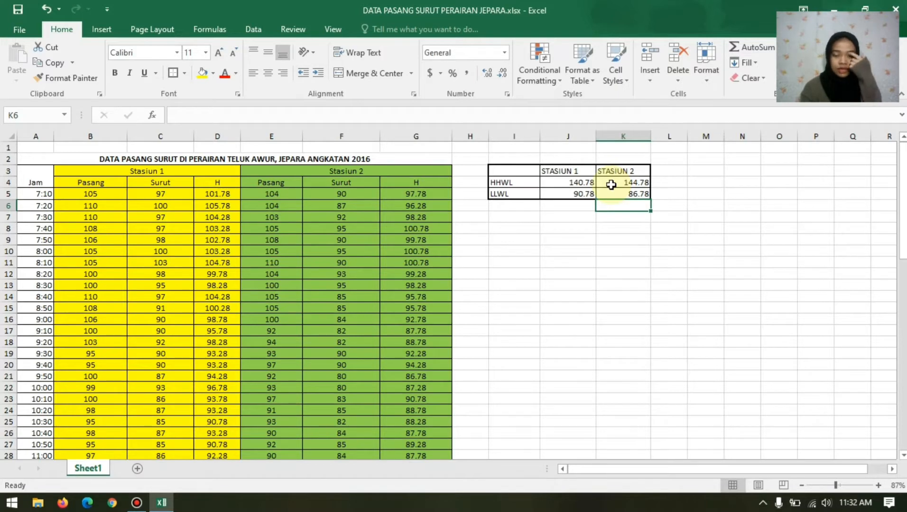
Step: Fill the STASIUN 1 cells J3:J5 with yellow and the STASIUN 2 cells K3:K5 with light green
{"action": "left_click_drag", "start_coordinate": [581, 171], "coordinate": [582, 198]}
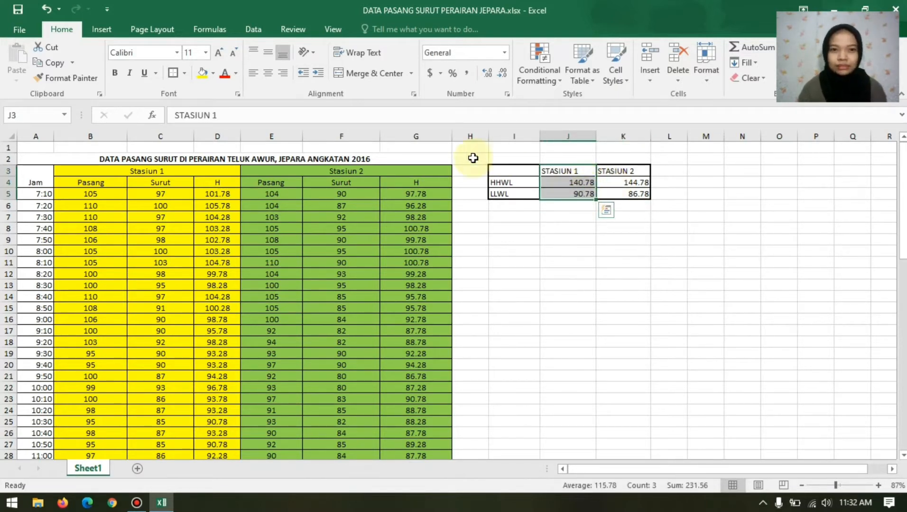
{"action": "left_click", "coordinate": [203, 74]}
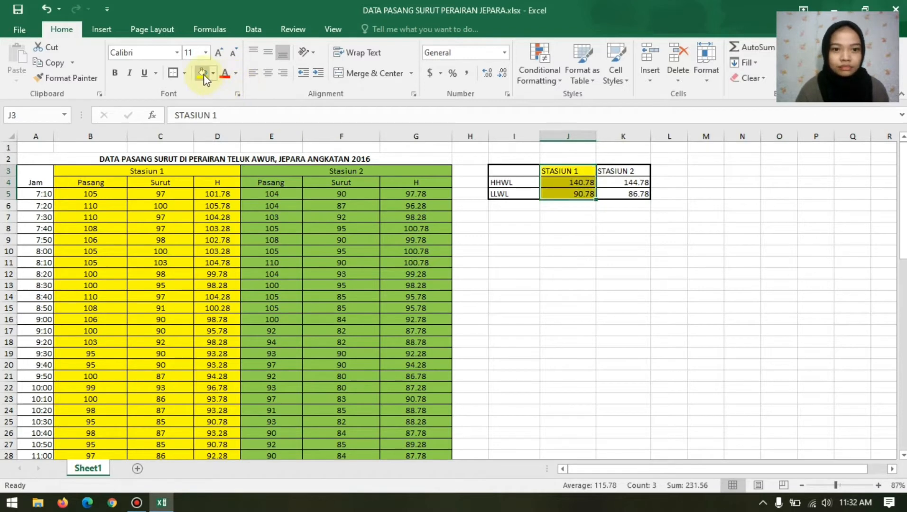
{"action": "left_click_drag", "start_coordinate": [634, 171], "coordinate": [638, 193]}
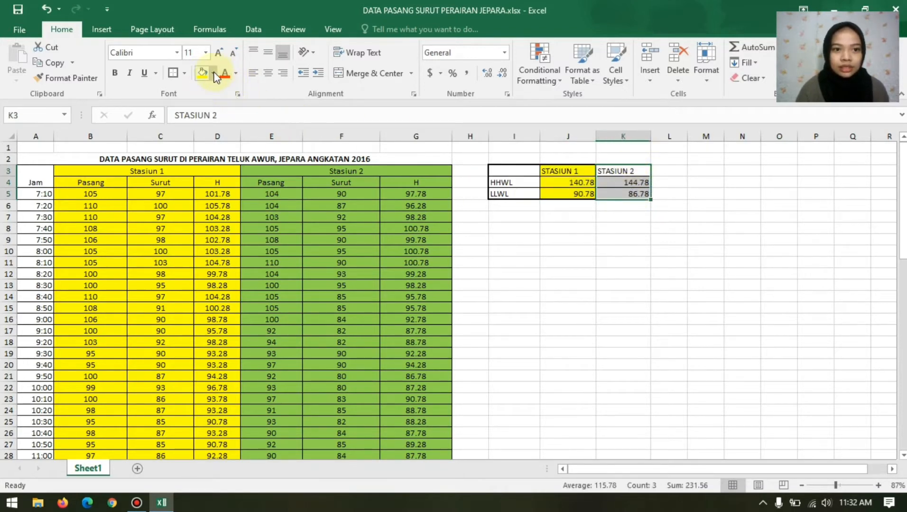
{"action": "left_click", "coordinate": [214, 72]}
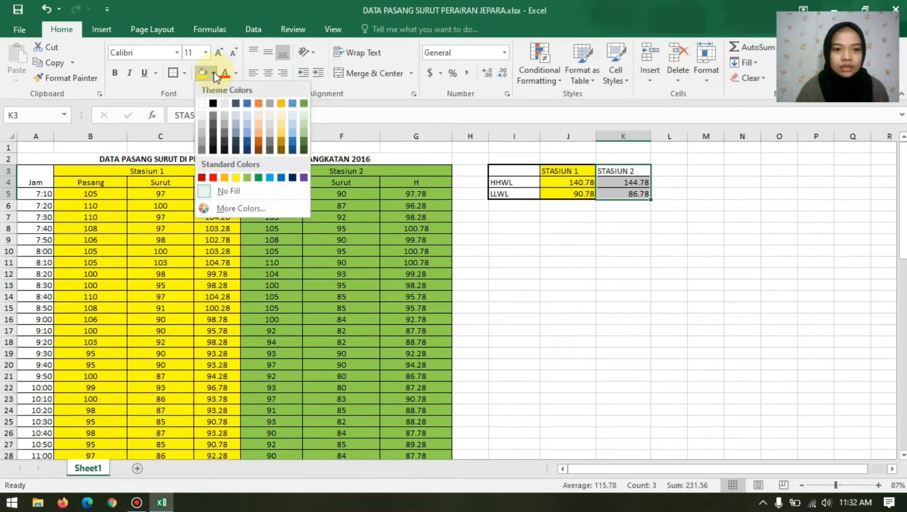
{"action": "left_click", "coordinate": [307, 139]}
{"action": "left_click", "coordinate": [553, 286]}
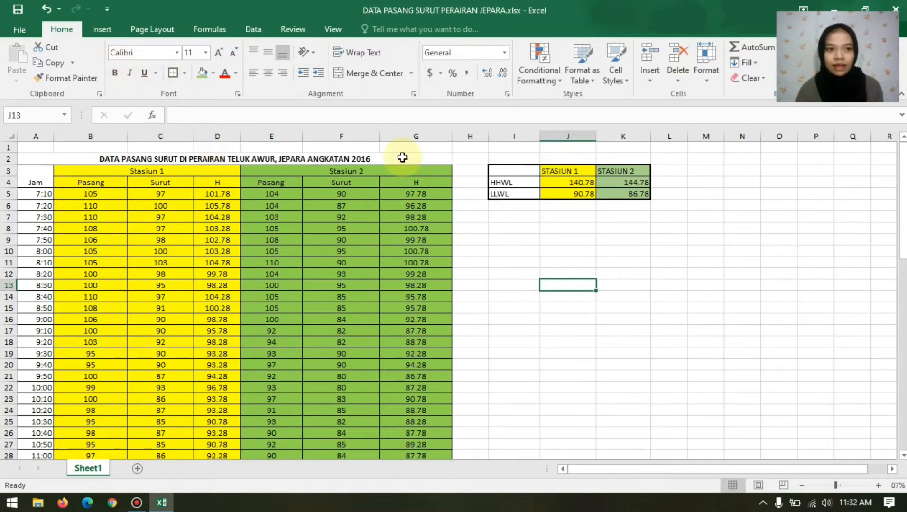
Step: Insert an empty 2-D line chart with markers, then place and widen it below the HHWL/LLWL table, across columns I to P
{"action": "left_click", "coordinate": [110, 35]}
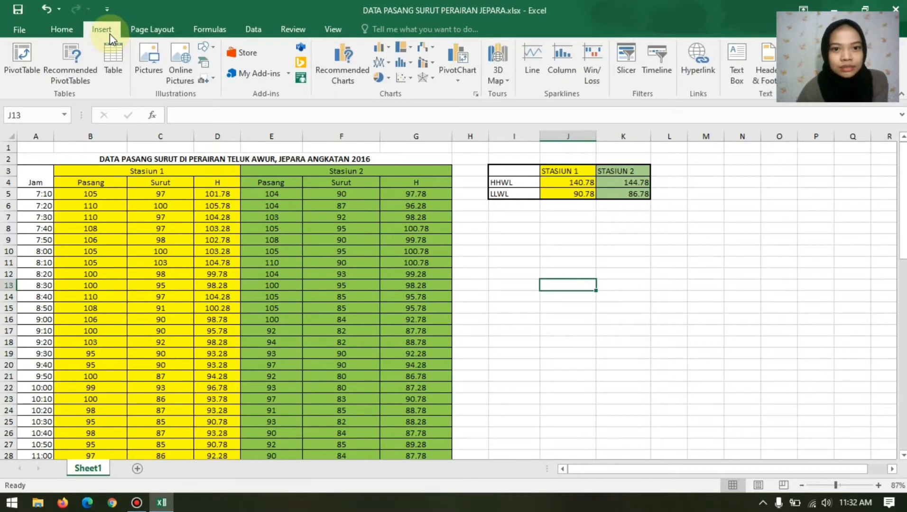
{"action": "left_click", "coordinate": [388, 64]}
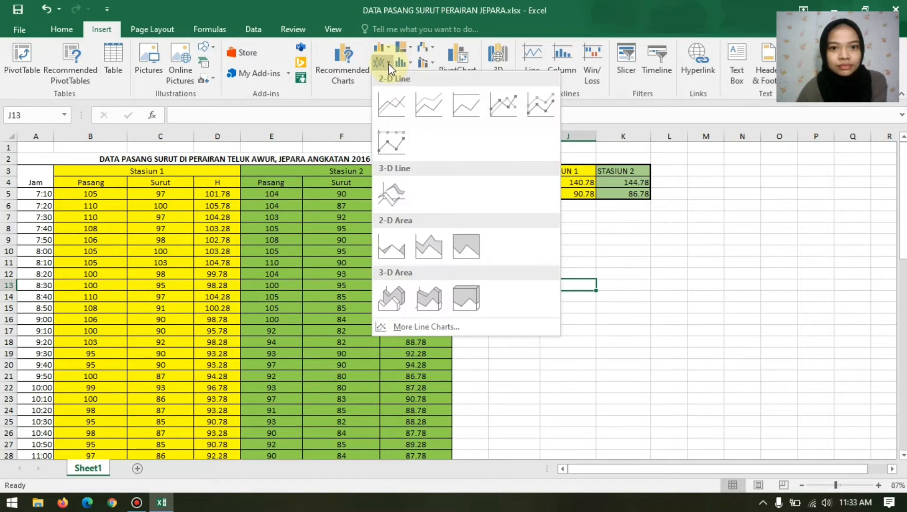
{"action": "left_click", "coordinate": [504, 114]}
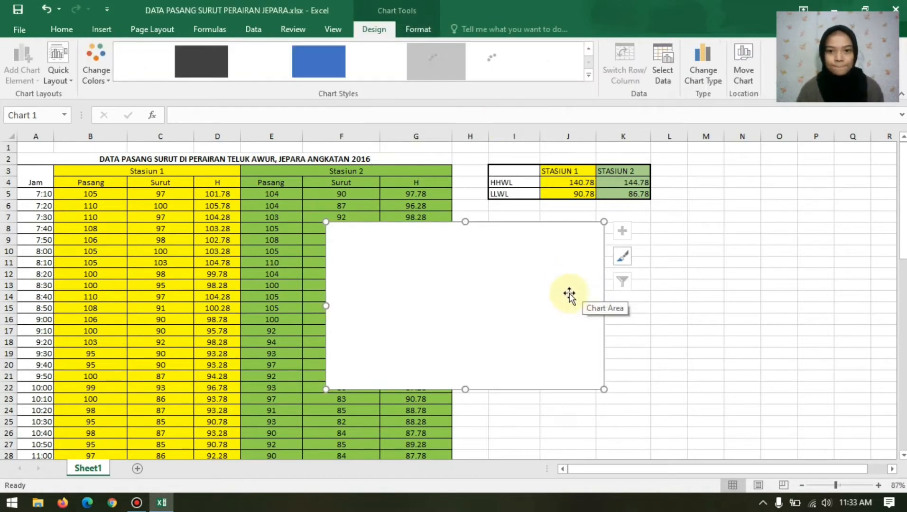
{"action": "left_click_drag", "start_coordinate": [567, 294], "coordinate": [830, 300]}
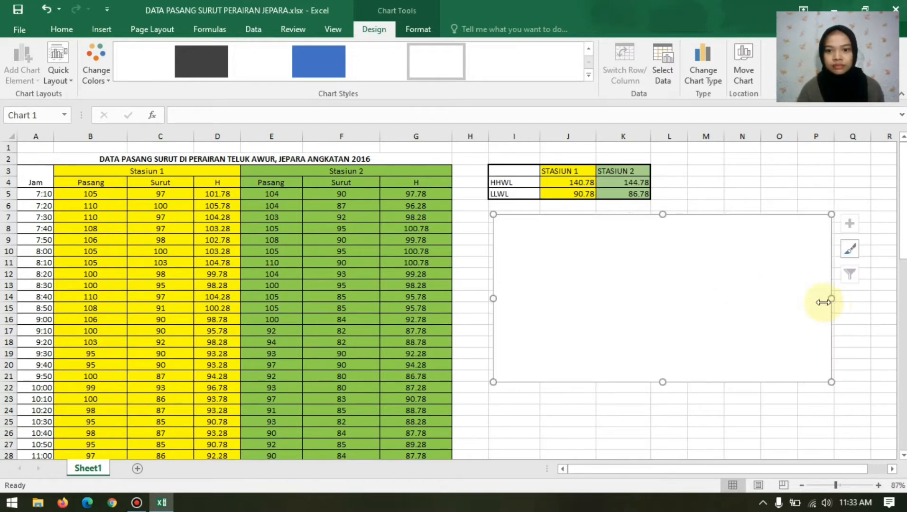
Step: Add a data series named H+Nlm to the empty line chart, using the STASIUN 1 H values in D5:D71
{"action": "right_click", "coordinate": [718, 288]}
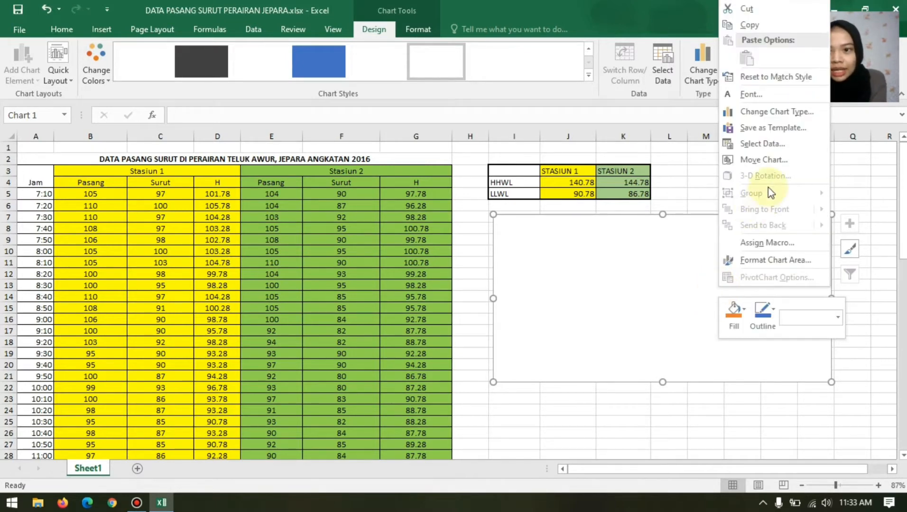
{"action": "left_click", "coordinate": [778, 146]}
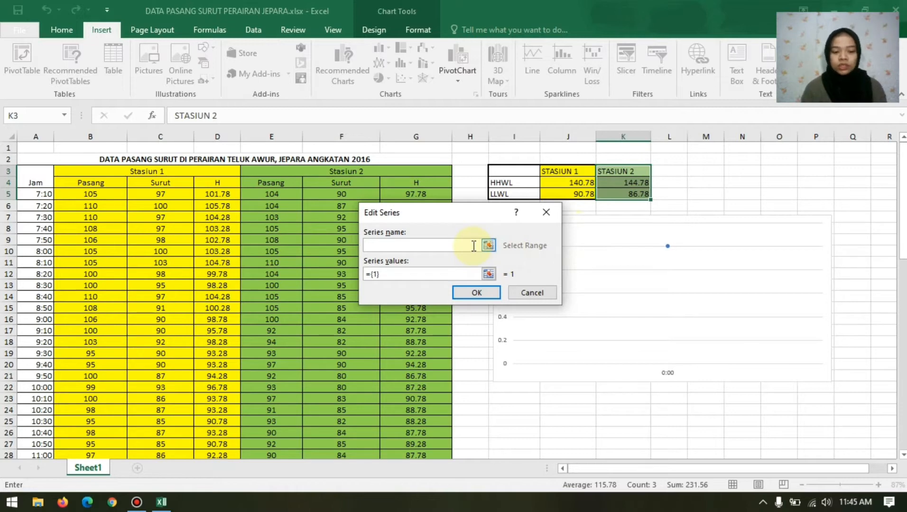
{"action": "type", "text": "H"}
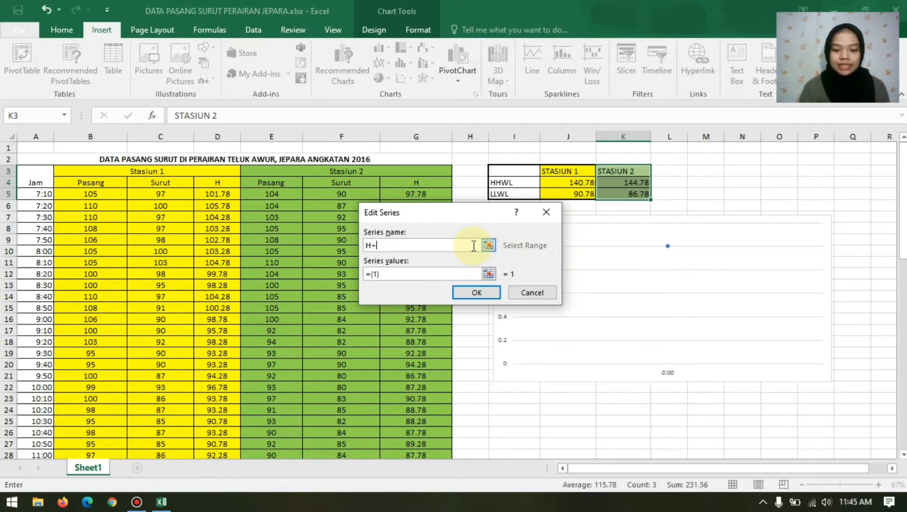
{"action": "type", "text": "+Nlm"}
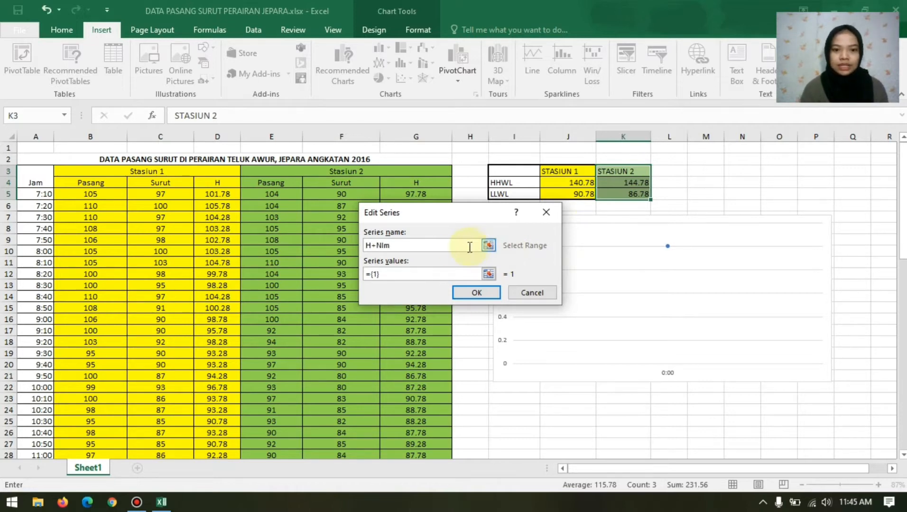
{"action": "left_click", "coordinate": [450, 274]}
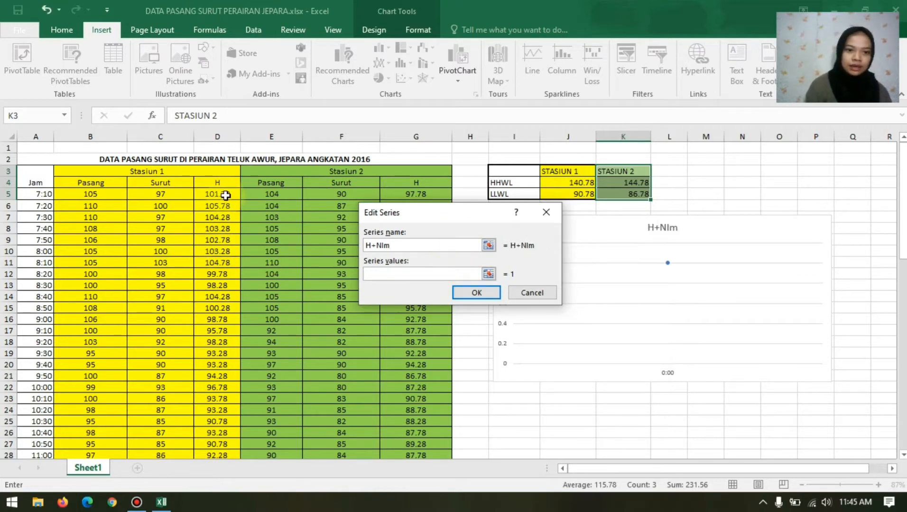
{"action": "left_click_drag", "start_coordinate": [226, 194], "coordinate": [227, 422]}
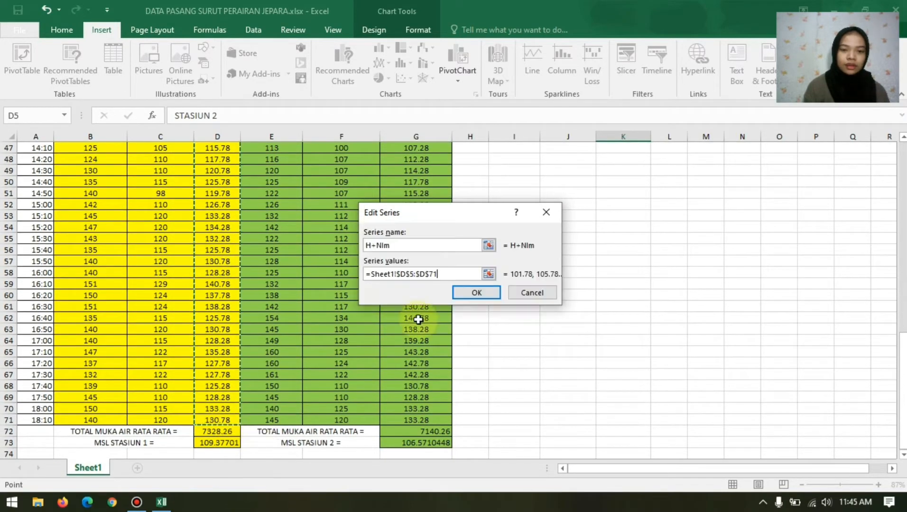
{"action": "left_click", "coordinate": [489, 294]}
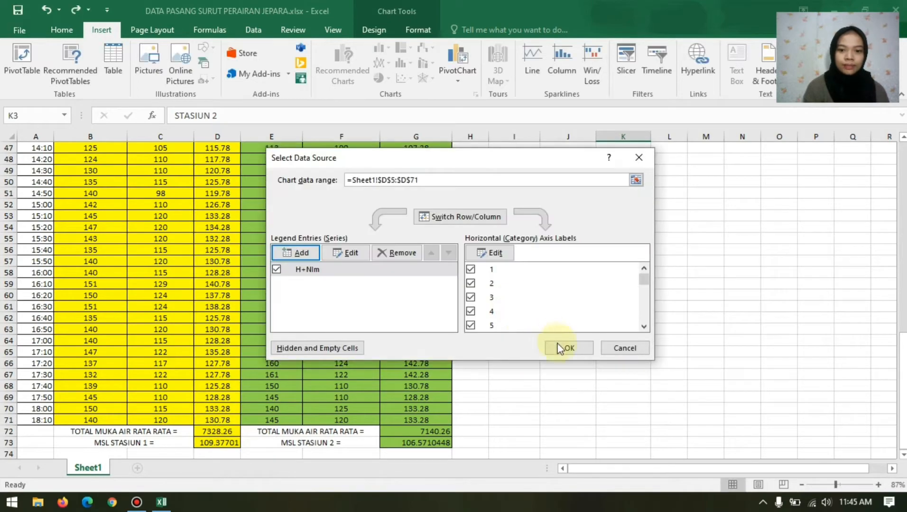
{"action": "left_click", "coordinate": [558, 345]}
Step: Set the line chart's horizontal category labels to the Jam times in A5:A71
{"action": "left_click_drag", "start_coordinate": [903, 418], "coordinate": [883, 205]}
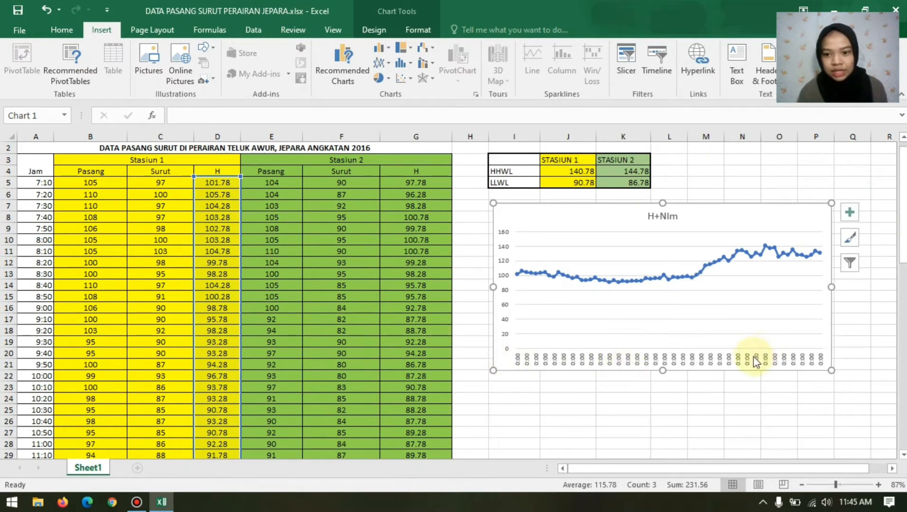
{"action": "left_click", "coordinate": [734, 340]}
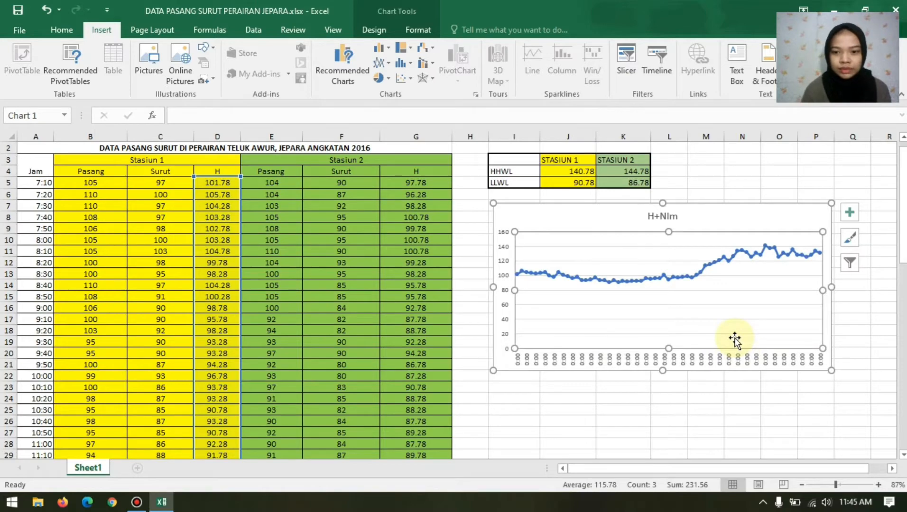
{"action": "right_click", "coordinate": [734, 339]}
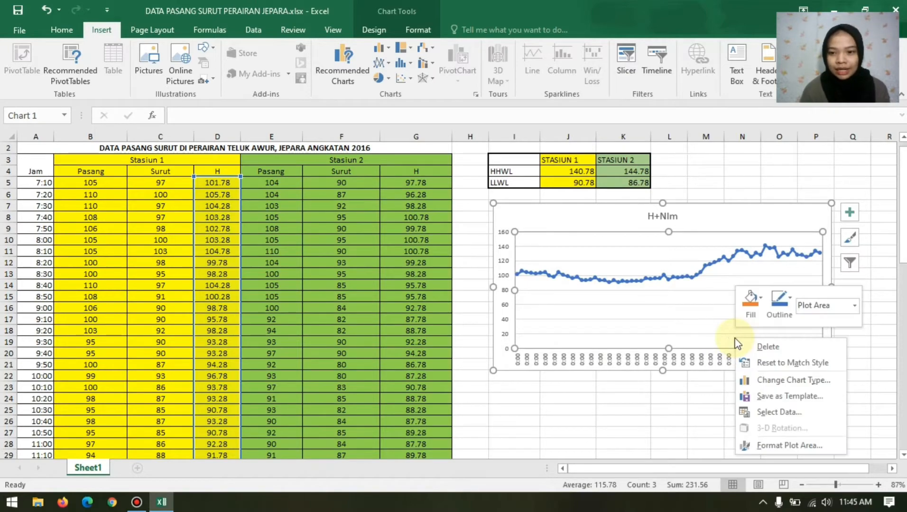
{"action": "left_click", "coordinate": [768, 417]}
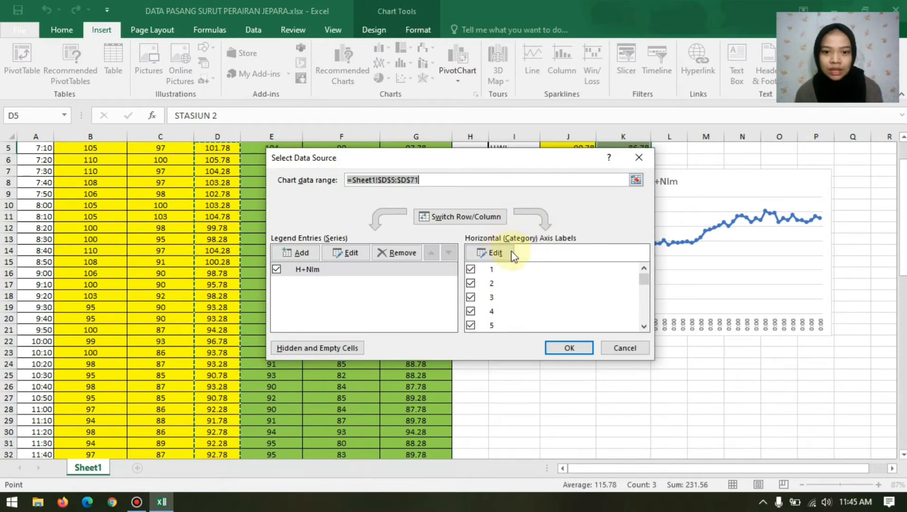
{"action": "left_click", "coordinate": [503, 253]}
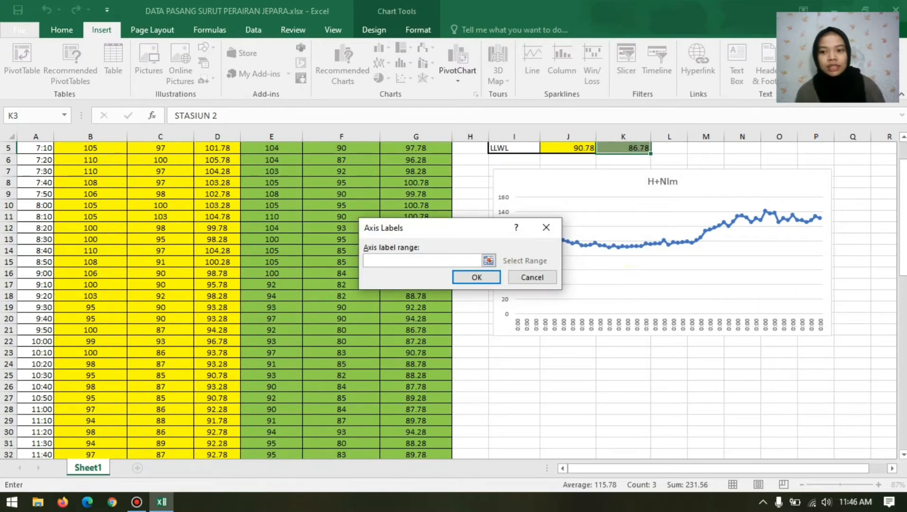
{"action": "left_click_drag", "start_coordinate": [903, 263], "coordinate": [903, 247]}
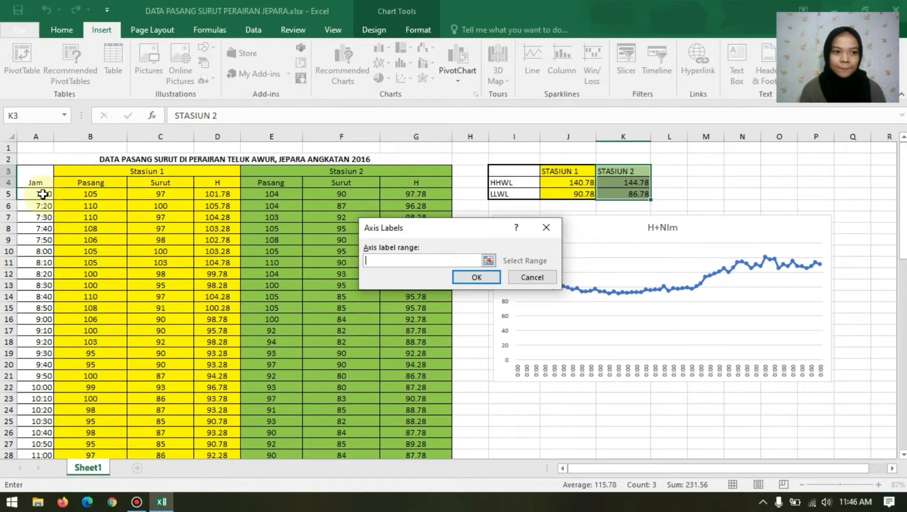
{"action": "left_click_drag", "start_coordinate": [45, 194], "coordinate": [36, 420]}
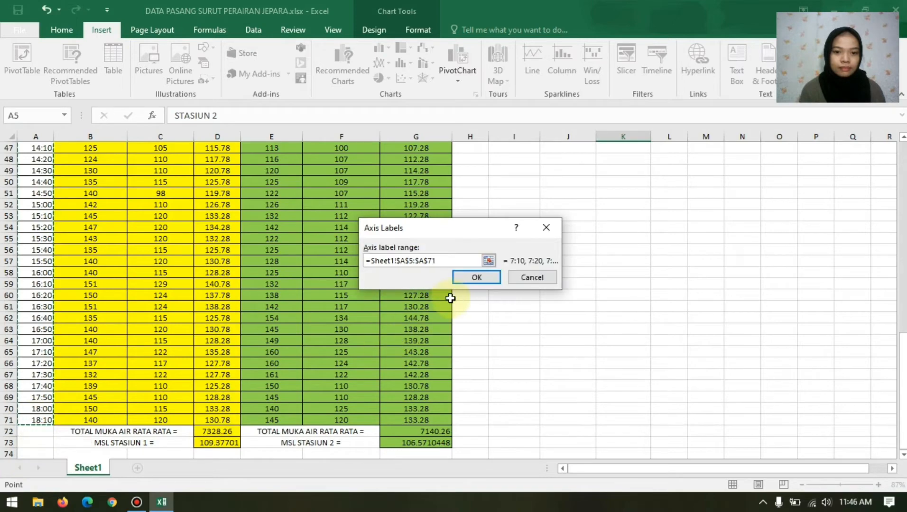
{"action": "left_click", "coordinate": [468, 277]}
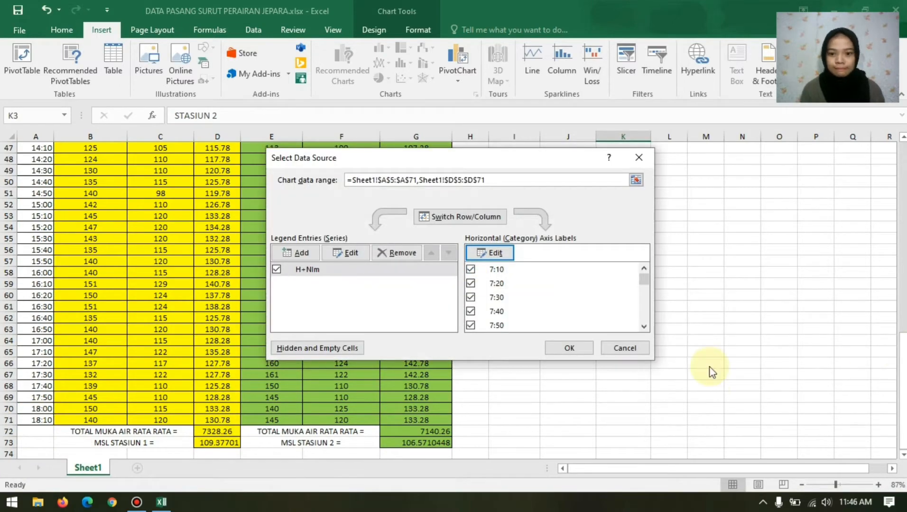
{"action": "left_click", "coordinate": [568, 348]}
Step: Add axis titles and a legend to the line chart
{"action": "left_click_drag", "start_coordinate": [902, 427], "coordinate": [882, 238]}
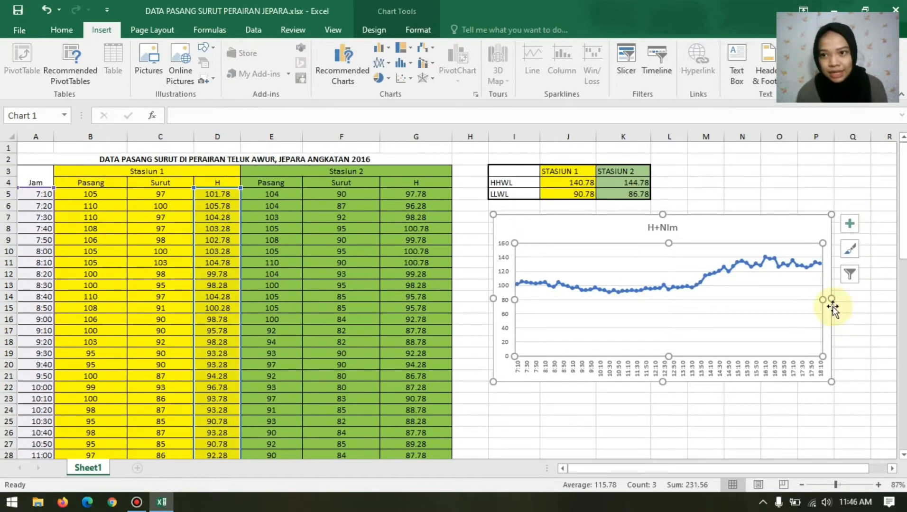
{"action": "left_click", "coordinate": [850, 222]}
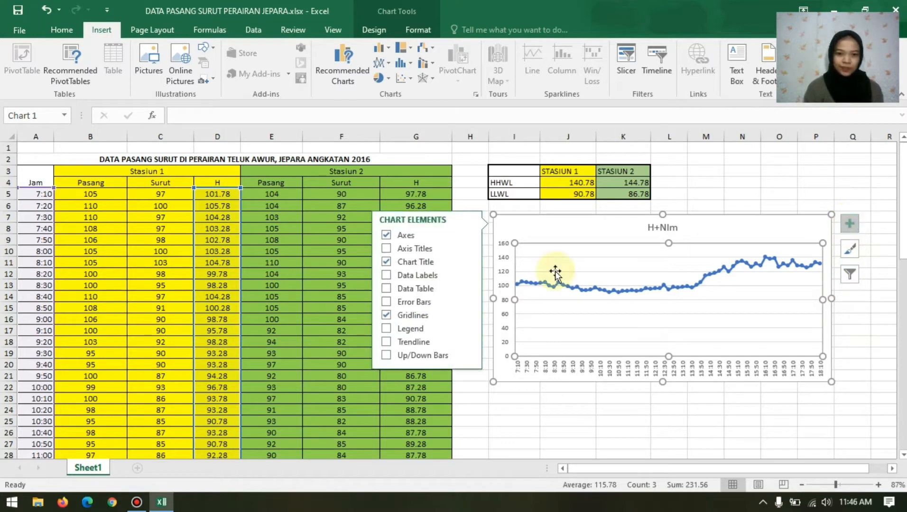
{"action": "left_click", "coordinate": [445, 253]}
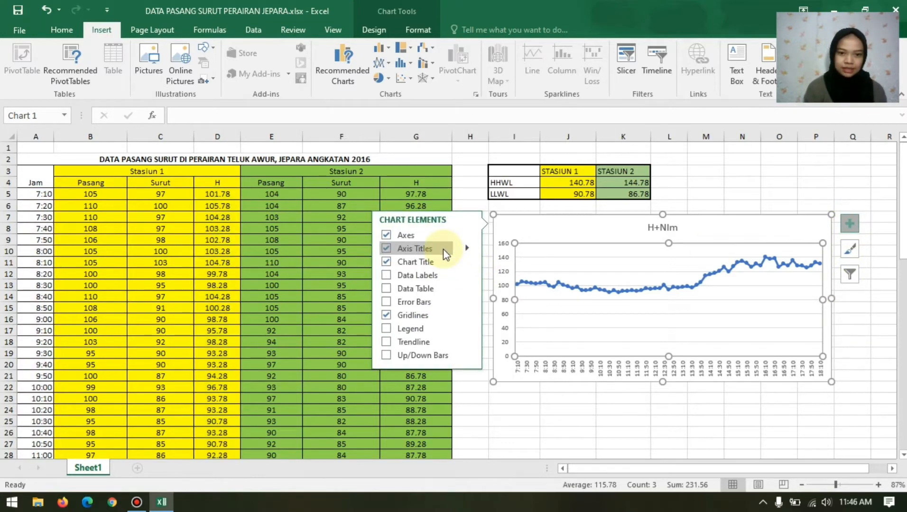
{"action": "left_click", "coordinate": [424, 328]}
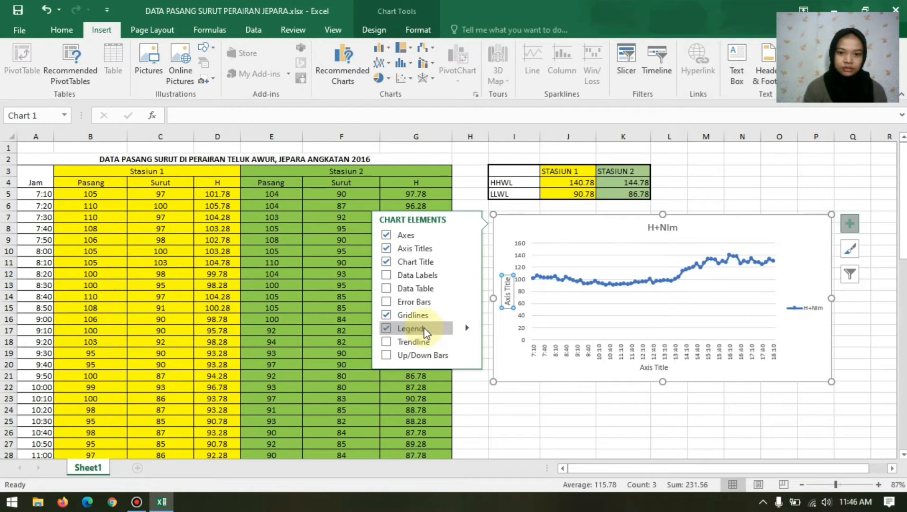
Step: Replace the placeholder title of the chart's vertical axis with "H"
{"action": "double_click", "coordinate": [507, 296]}
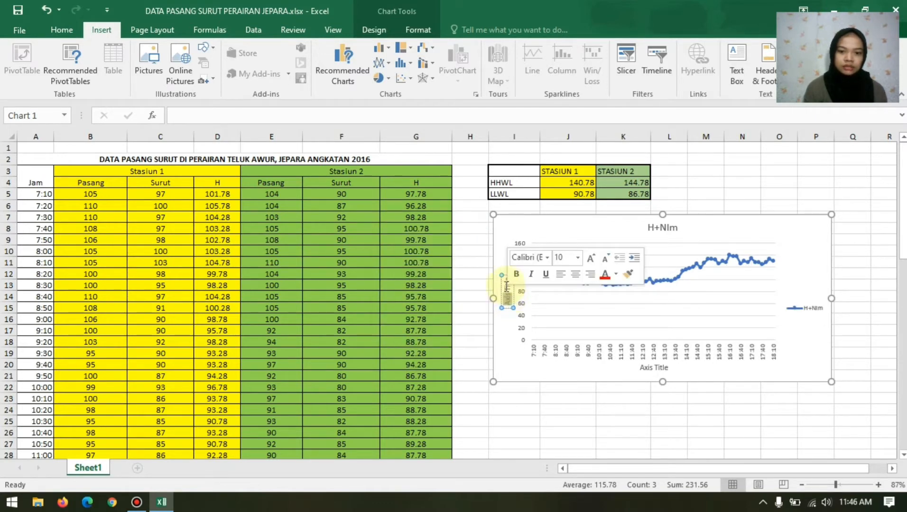
{"action": "double_click", "coordinate": [507, 286]}
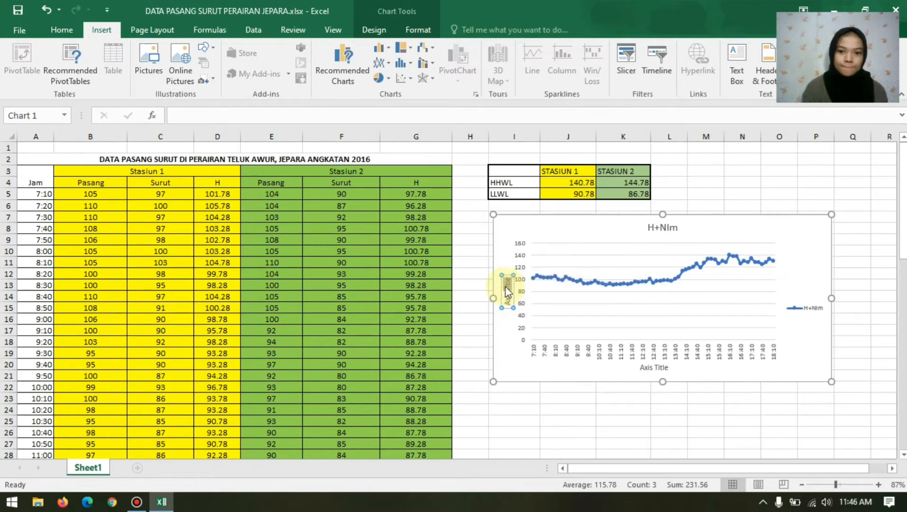
{"action": "key", "text": "BackSpace"}
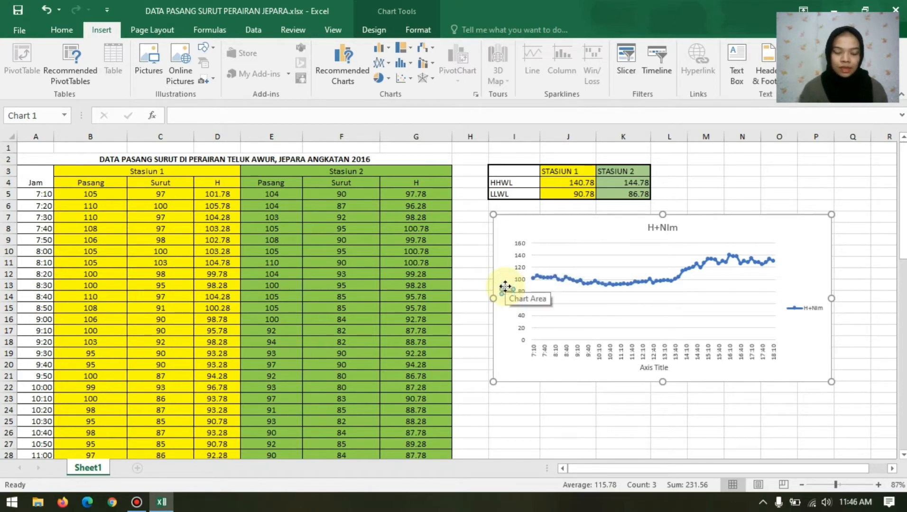
Step: Replace the placeholder title of the chart's horizontal axis with "Waktu" and close the title formatting options
{"action": "double_click", "coordinate": [663, 370]}
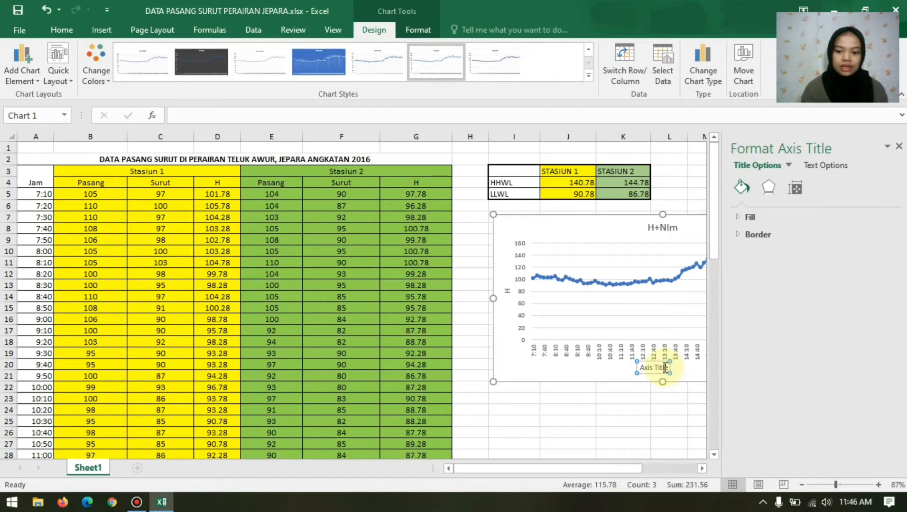
{"action": "key", "text": "BackSpace"}
{"action": "key", "text": "BackSpace"}
{"action": "key", "text": "BackSpace"}
{"action": "key", "text": "BackSpace"}
{"action": "key", "text": "BackSpace"}
{"action": "key", "text": "BackSpace"}
{"action": "key", "text": "BackSpace"}
{"action": "key", "text": "BackSpace"}
{"action": "key", "text": "BackSpace"}
{"action": "key", "text": "BackSpace"}
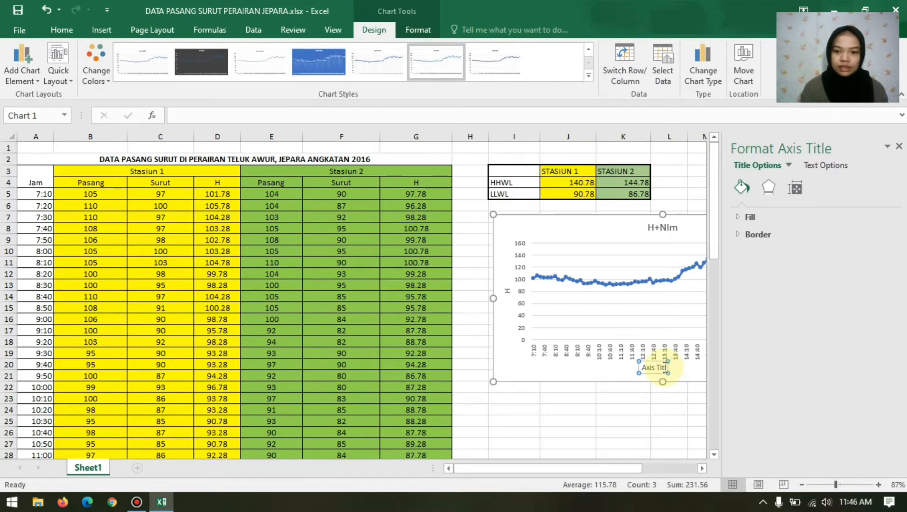
{"action": "type", "text": "Waktu"}
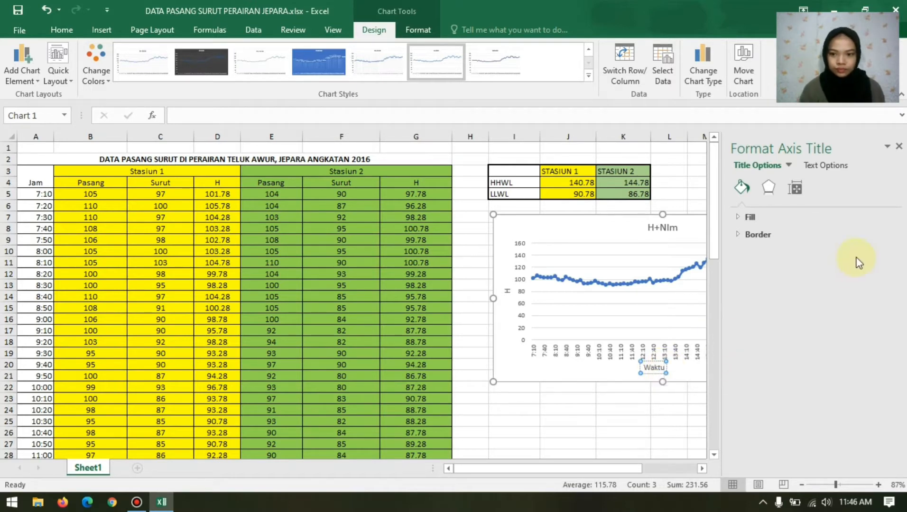
{"action": "left_click", "coordinate": [684, 411]}
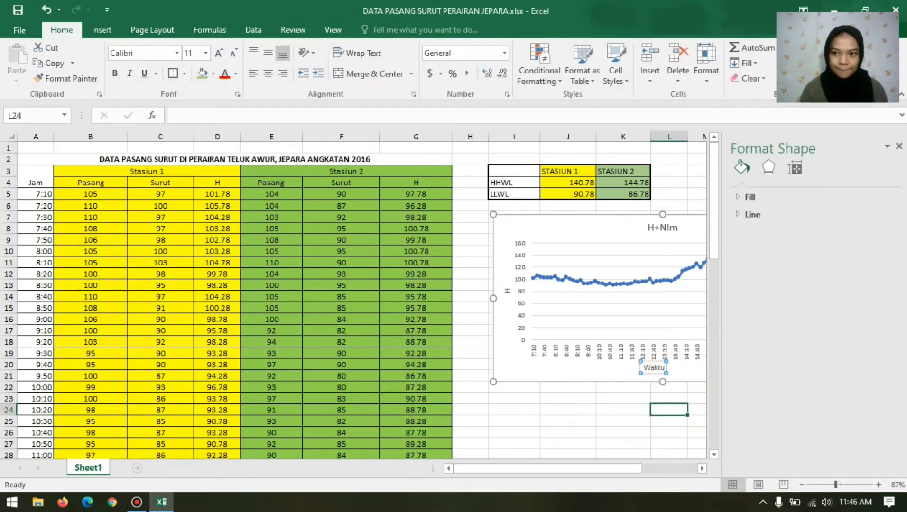
{"action": "left_click", "coordinate": [899, 146]}
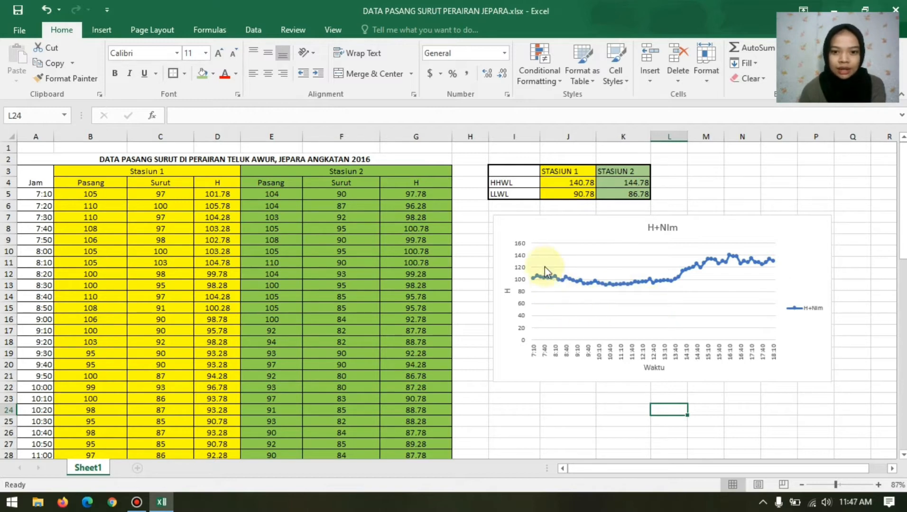
Step: Add a second chart series named LLWL that takes its value from the STASIUN 1 LLWL cell J5
{"action": "left_click", "coordinate": [707, 320]}
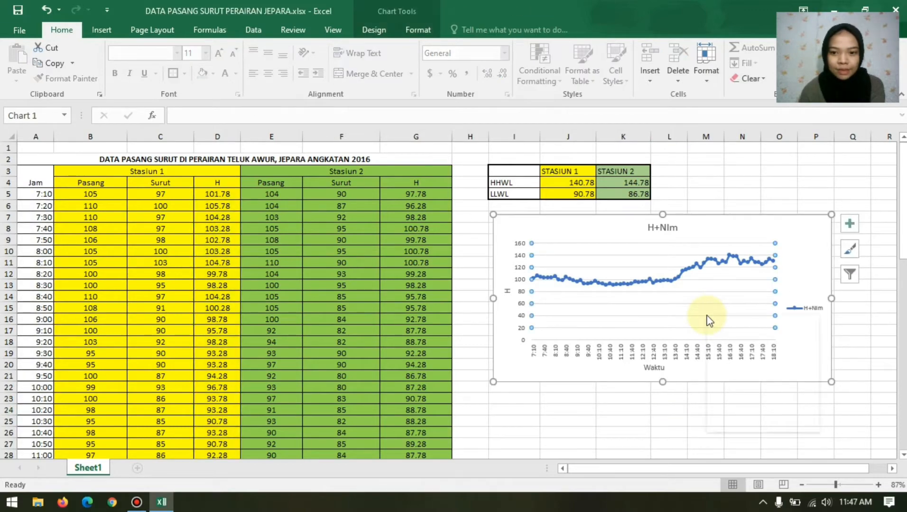
{"action": "right_click", "coordinate": [707, 320]}
{"action": "left_click", "coordinate": [719, 373]}
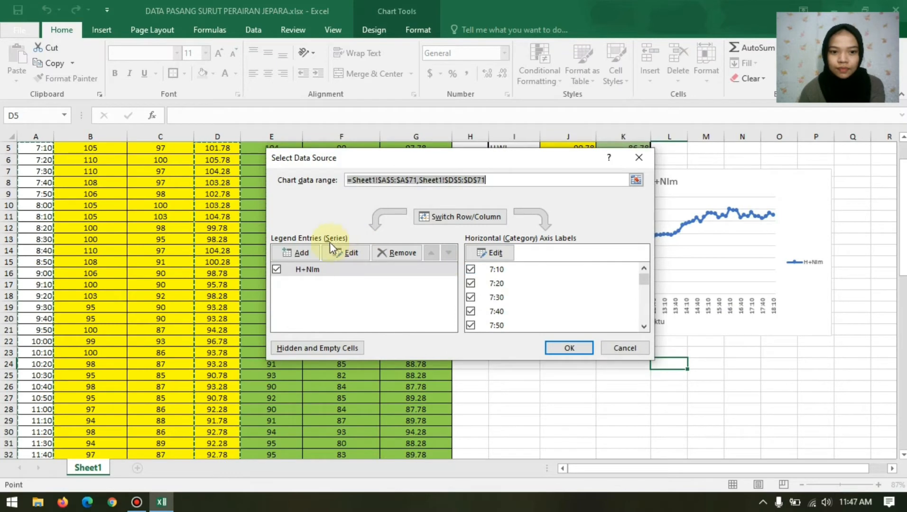
{"action": "left_click", "coordinate": [298, 252]}
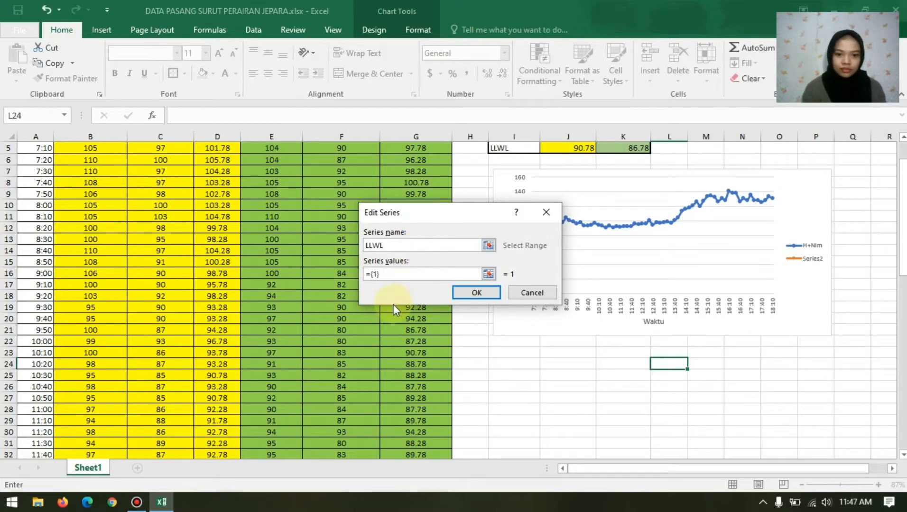
{"action": "left_click", "coordinate": [396, 275]}
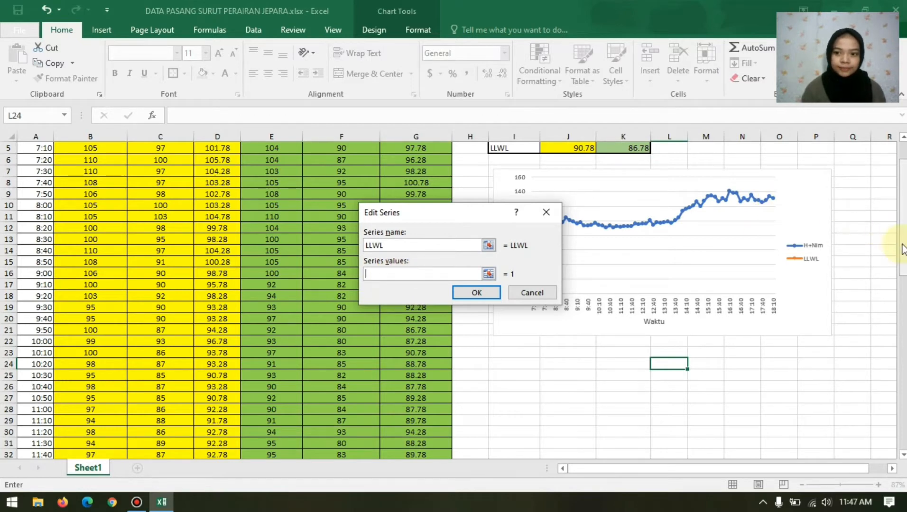
{"action": "left_click_drag", "start_coordinate": [903, 243], "coordinate": [903, 237]}
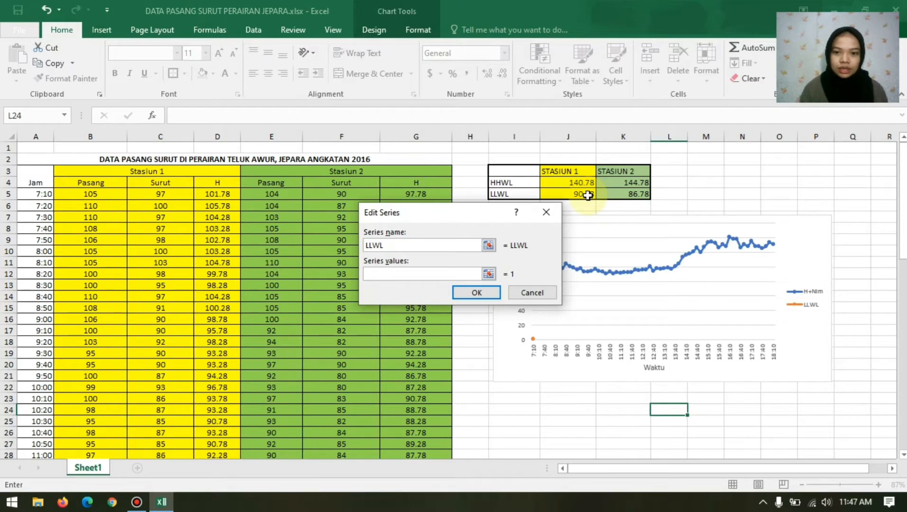
{"action": "left_click", "coordinate": [587, 195]}
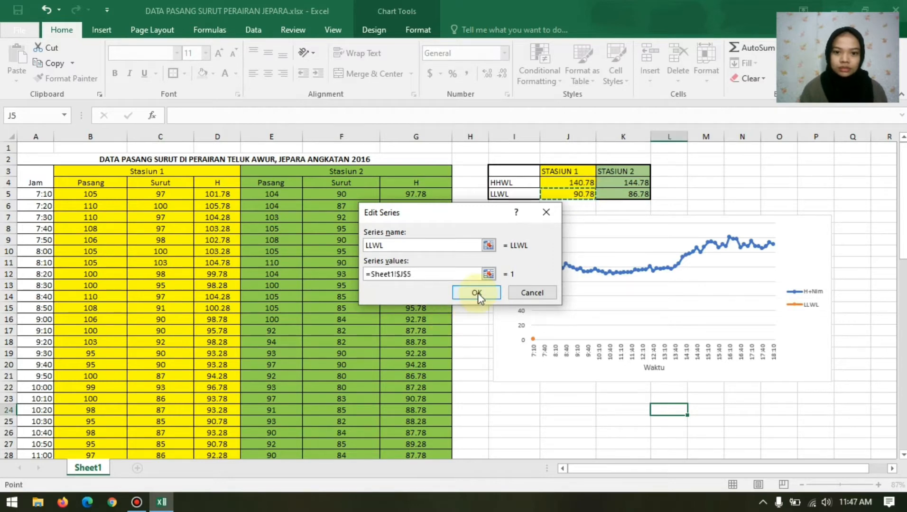
{"action": "left_click", "coordinate": [478, 293]}
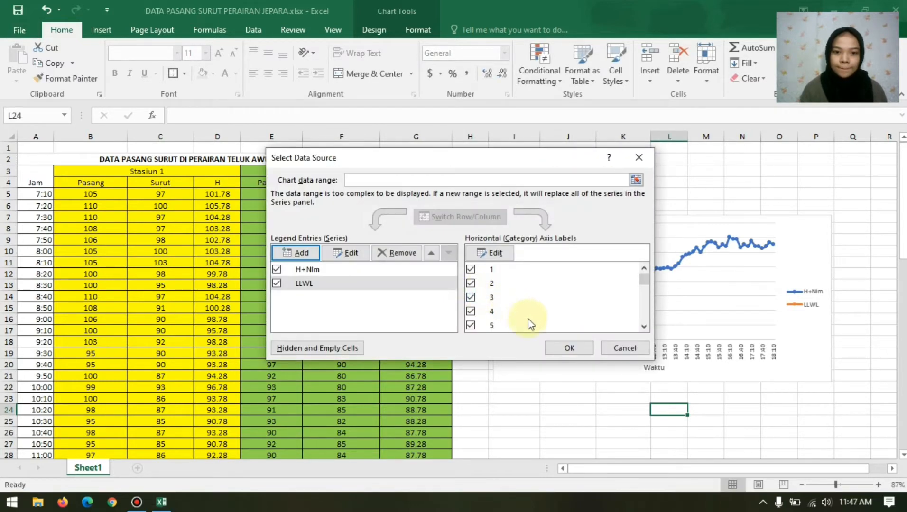
{"action": "left_click", "coordinate": [561, 349]}
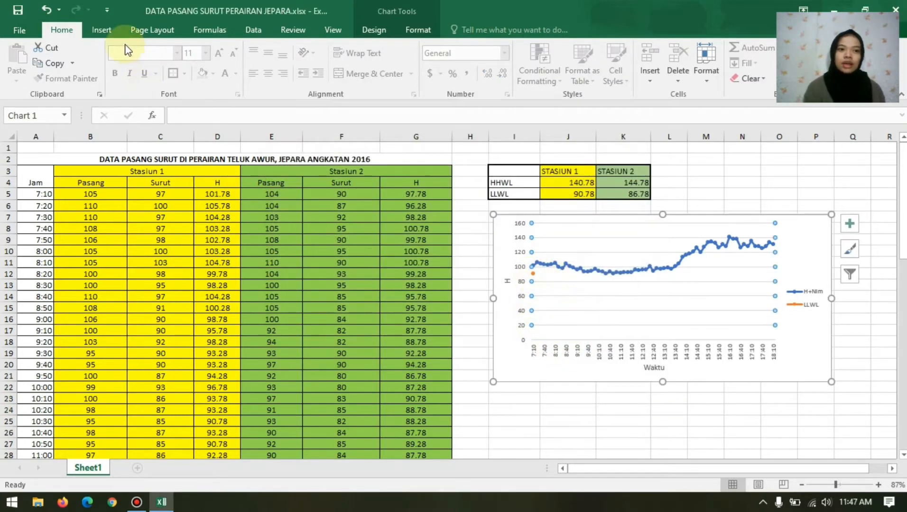
Step: Draw a straight horizontal line about 4.37" long across the chart's plot area, starting at the LLWL point
{"action": "left_click", "coordinate": [106, 30]}
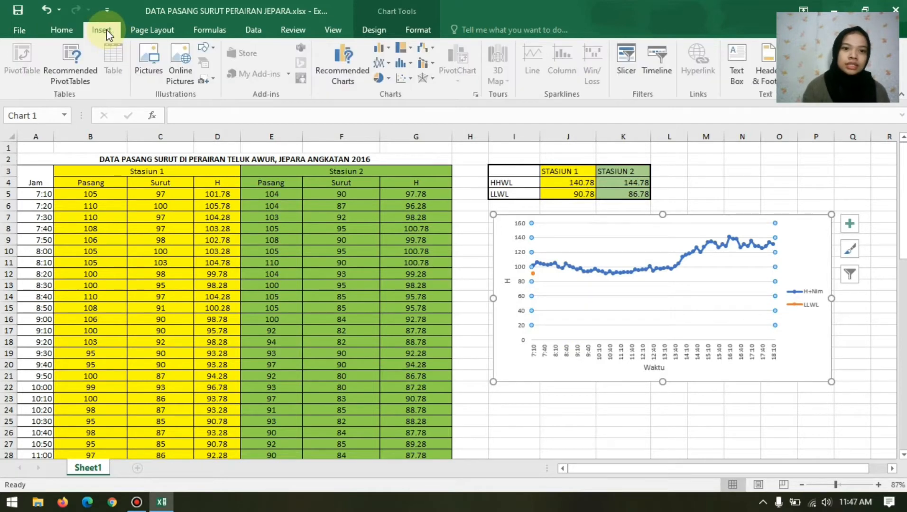
{"action": "left_click", "coordinate": [212, 47]}
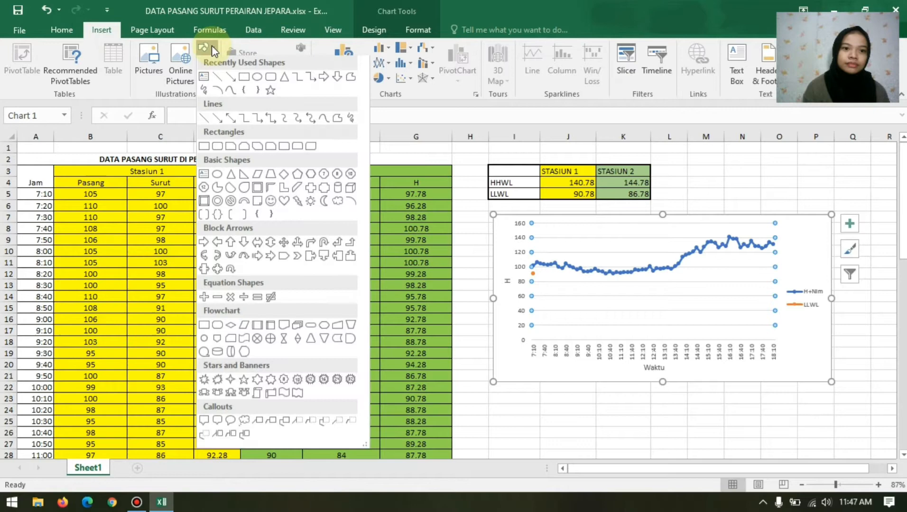
{"action": "left_click", "coordinate": [217, 76]}
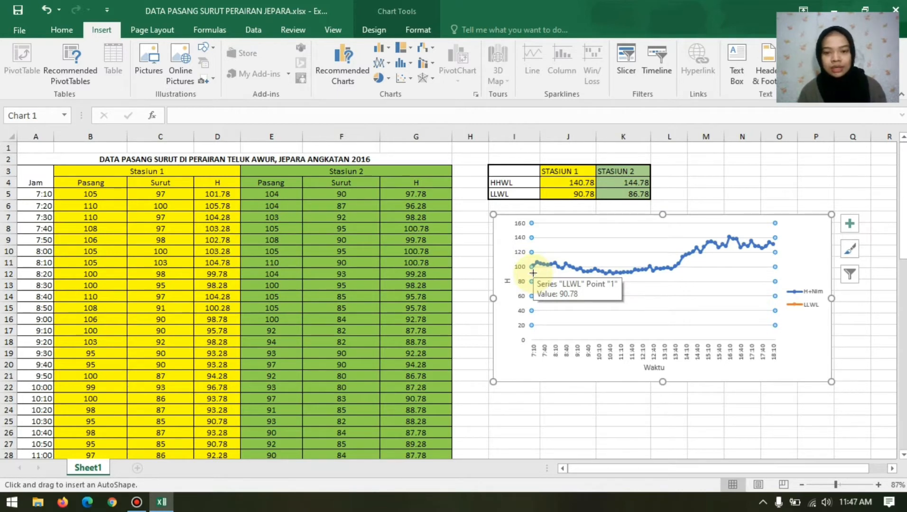
{"action": "left_click_drag", "start_coordinate": [532, 271], "coordinate": [777, 292]}
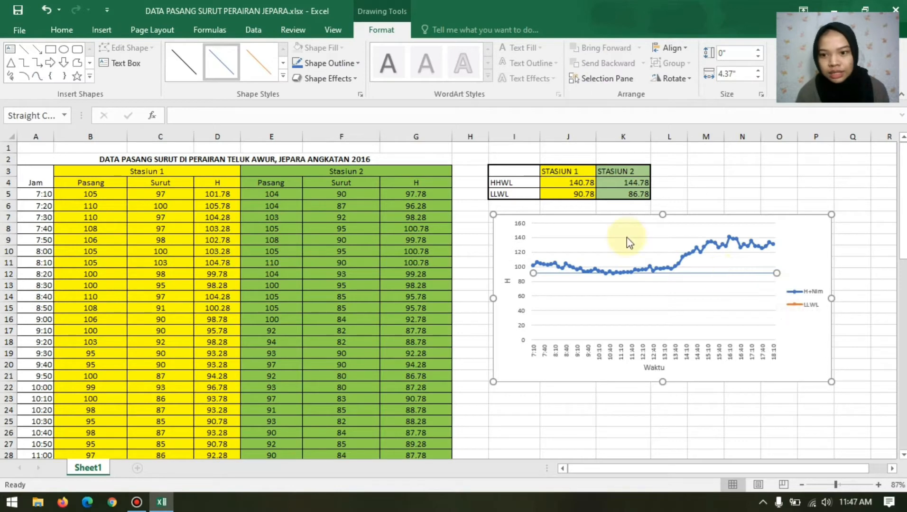
Step: Give the LLWL line an orange outline and a thicker line weight
{"action": "left_click", "coordinate": [307, 63]}
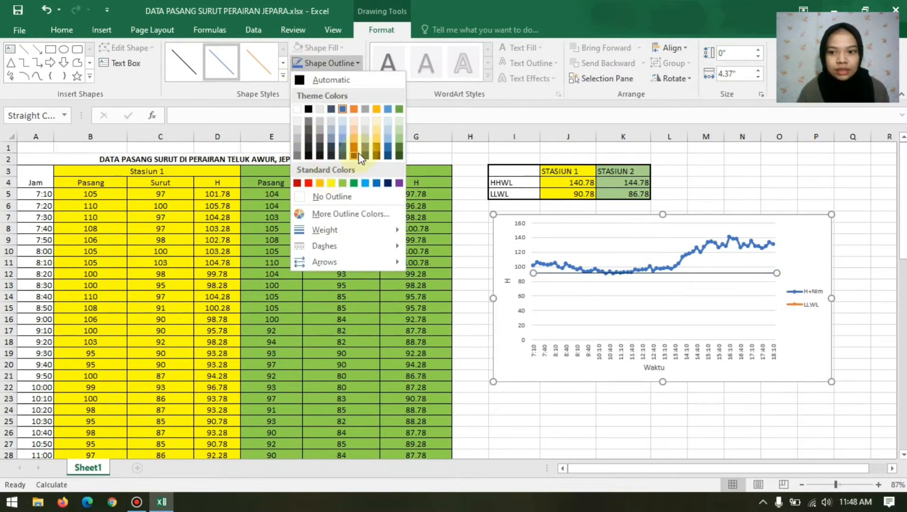
{"action": "left_click", "coordinate": [354, 109]}
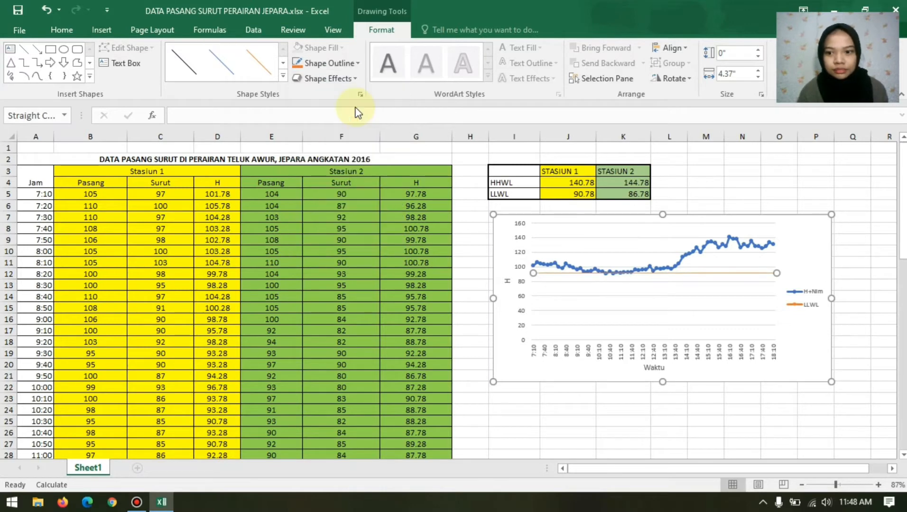
{"action": "left_click", "coordinate": [342, 63]}
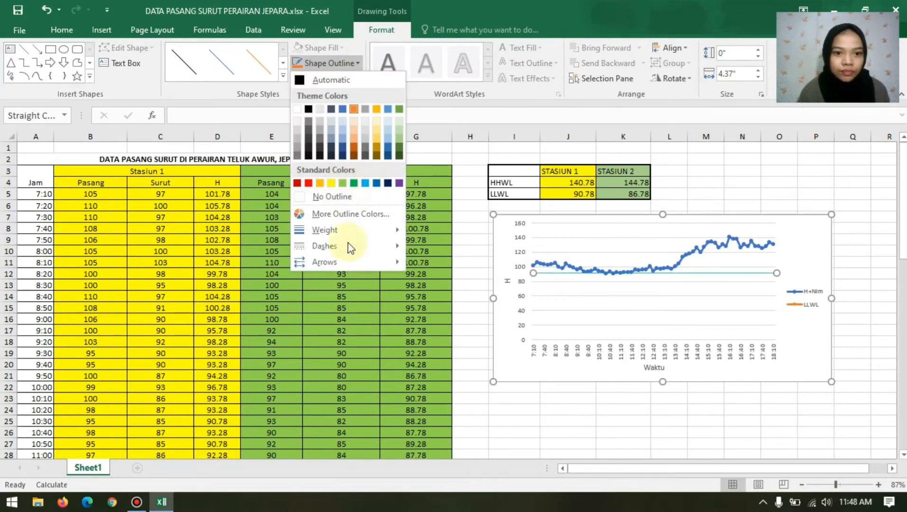
{"action": "mouse_move", "coordinate": [346, 232]}
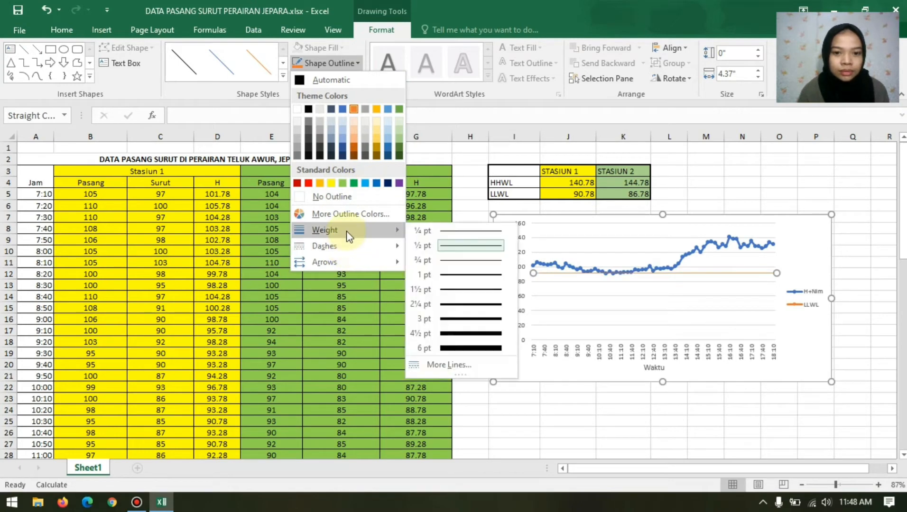
{"action": "left_click", "coordinate": [451, 275]}
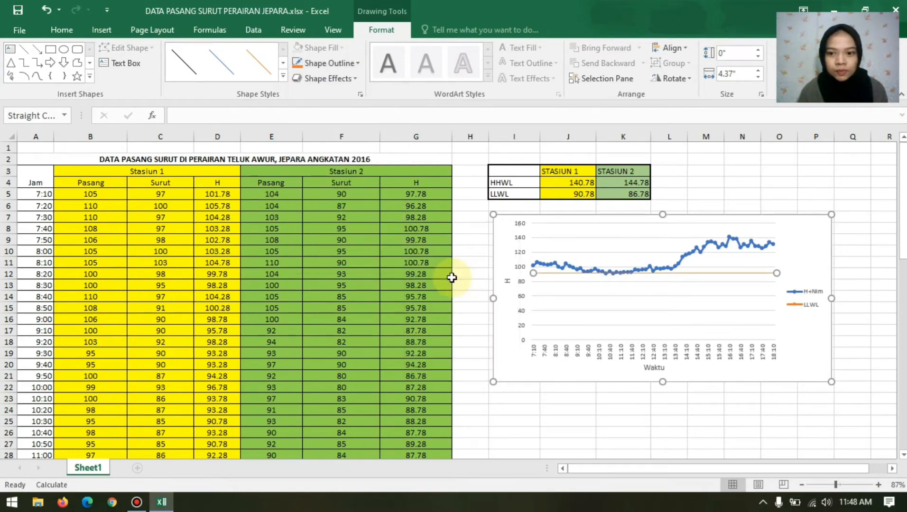
{"action": "left_click", "coordinate": [358, 64]}
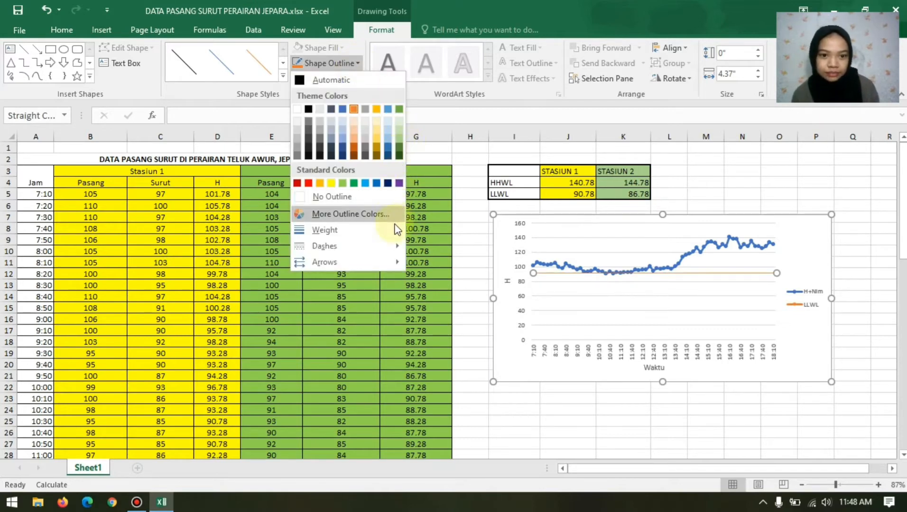
{"action": "mouse_move", "coordinate": [395, 230]}
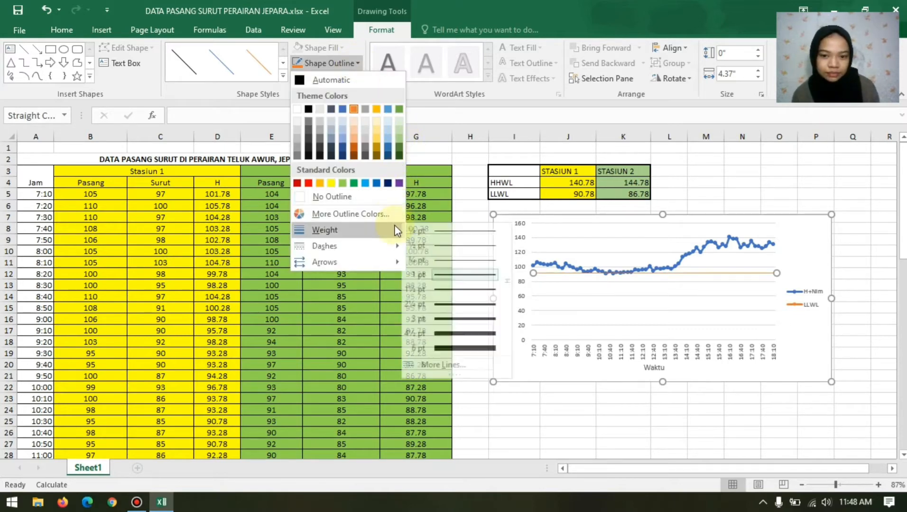
{"action": "left_click", "coordinate": [443, 296]}
{"action": "left_click", "coordinate": [610, 427]}
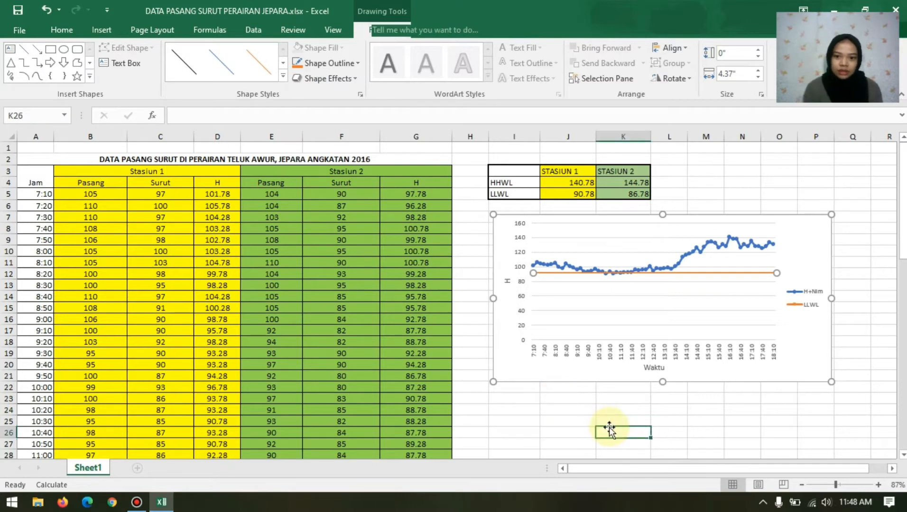
Step: Nudge the orange line slightly down to align it with the LLWL point and deselect it
{"action": "left_click", "coordinate": [652, 273]}
{"action": "left_click_drag", "start_coordinate": [651, 274], "coordinate": [652, 275]}
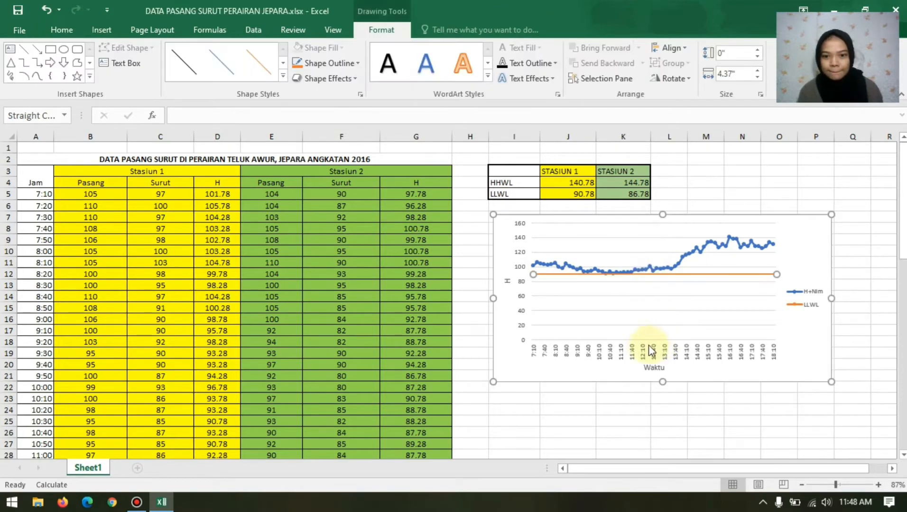
{"action": "left_click", "coordinate": [638, 418]}
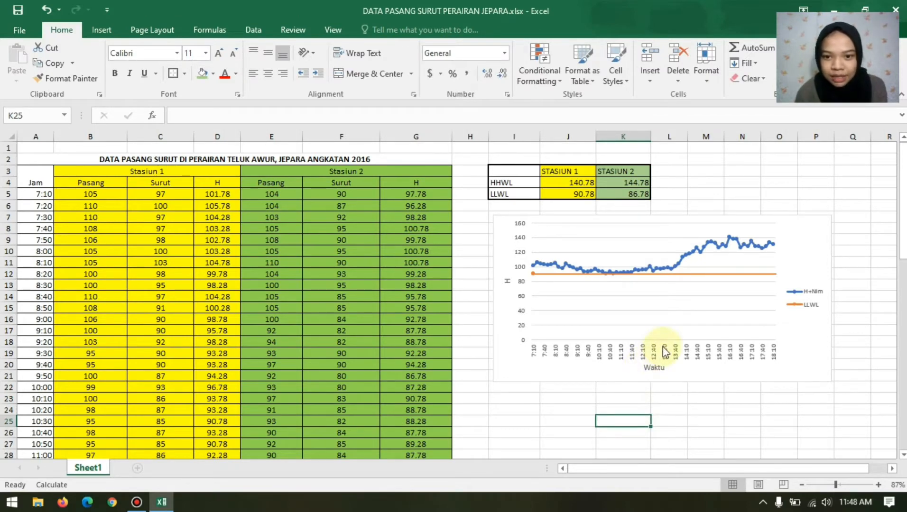
Step: Add a third chart series named HHWL that takes its value from the STASIUN 1 HHWL cell J4
{"action": "left_click", "coordinate": [669, 325]}
{"action": "right_click", "coordinate": [668, 325]}
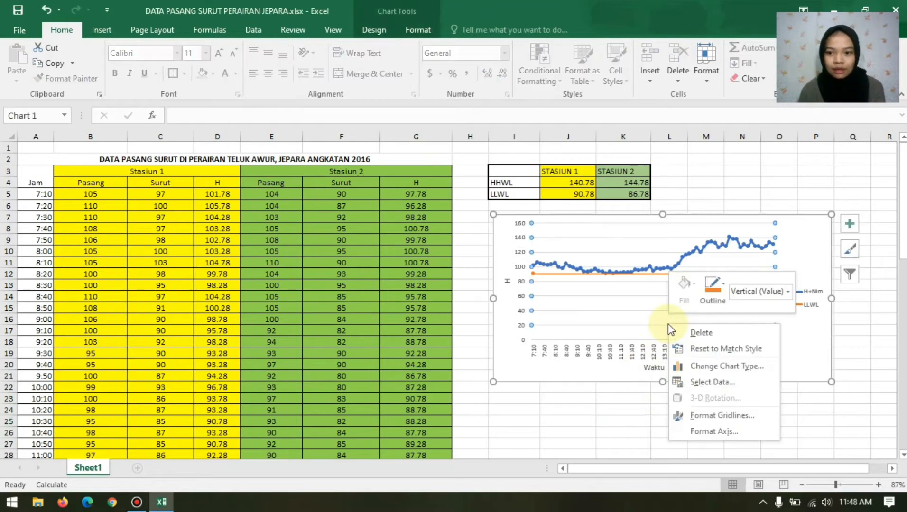
{"action": "left_click", "coordinate": [719, 383]}
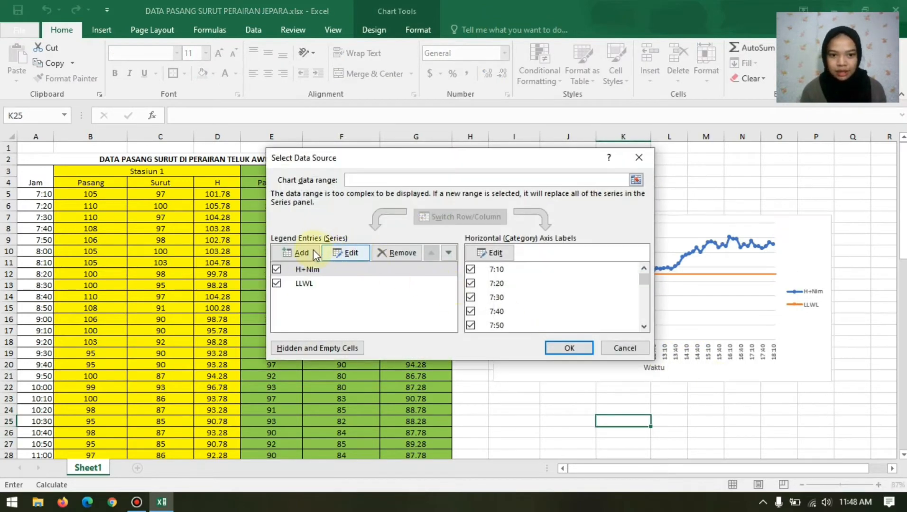
{"action": "left_click", "coordinate": [313, 251]}
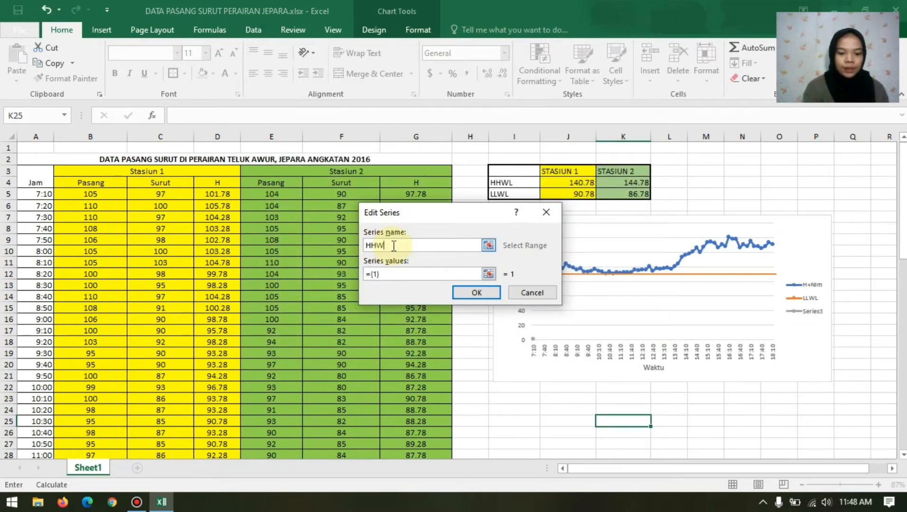
{"action": "left_click", "coordinate": [421, 275]}
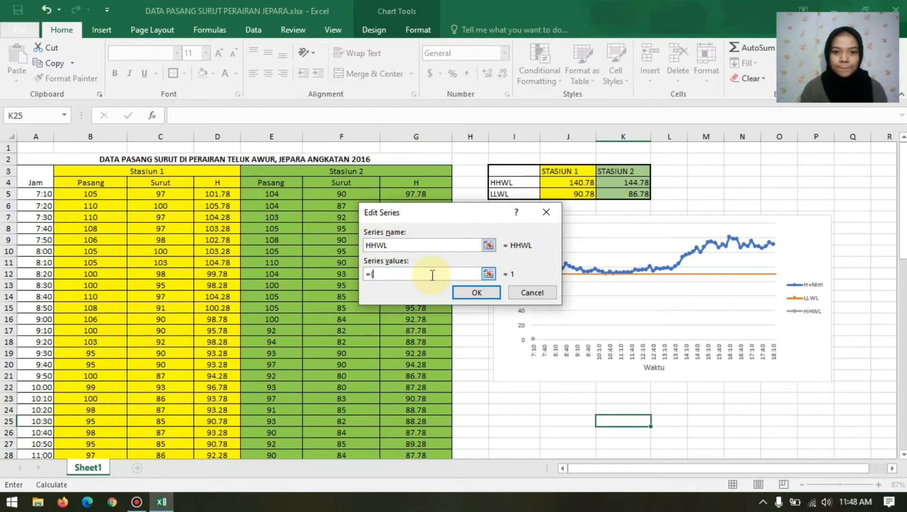
{"action": "left_click", "coordinate": [568, 182]}
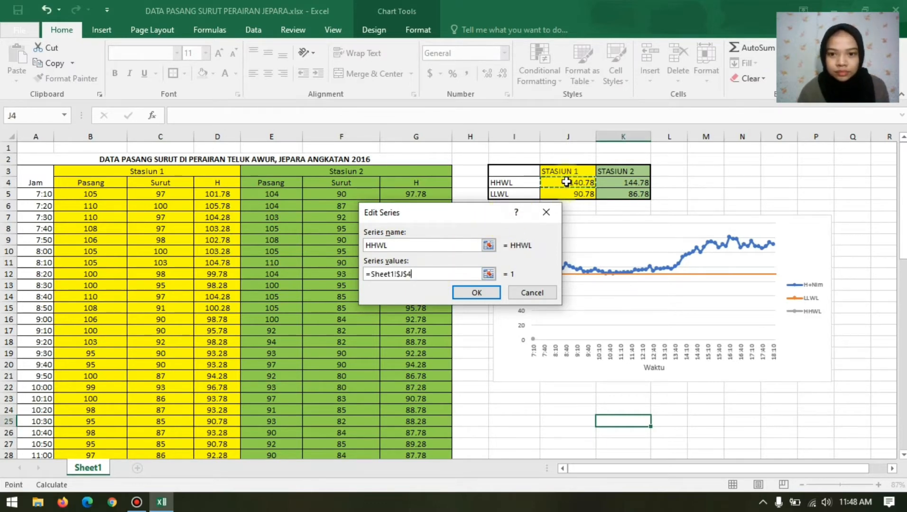
{"action": "left_click", "coordinate": [472, 293]}
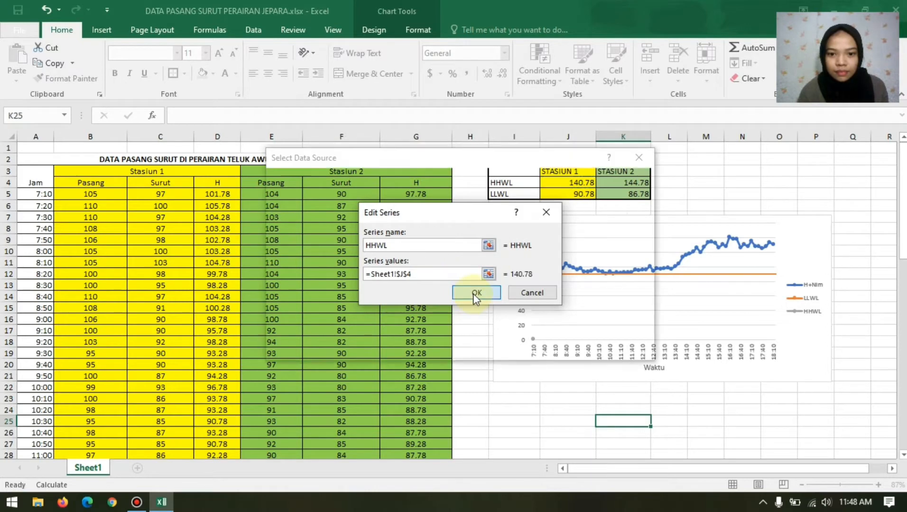
{"action": "left_click", "coordinate": [554, 347]}
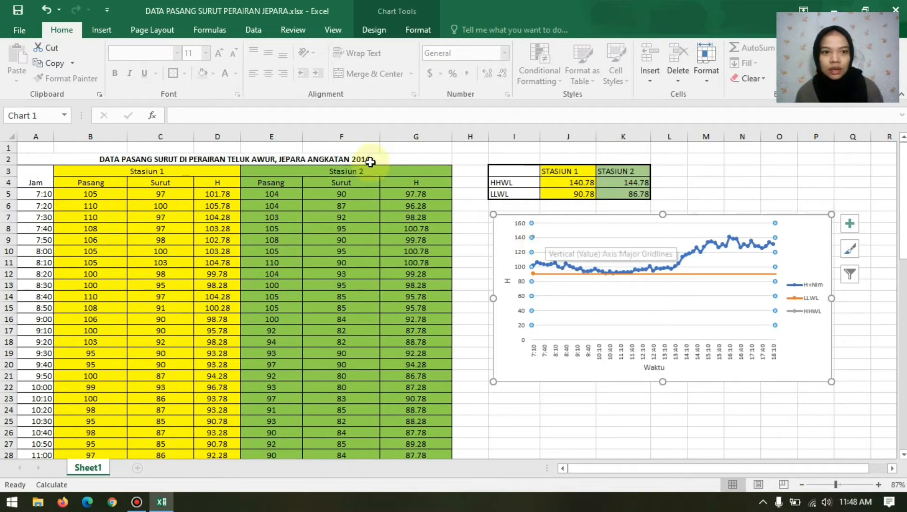
Step: Draw a straight horizontal line about 4.35" long across the chart's plot area, starting at the HHWL point
{"action": "left_click", "coordinate": [110, 30]}
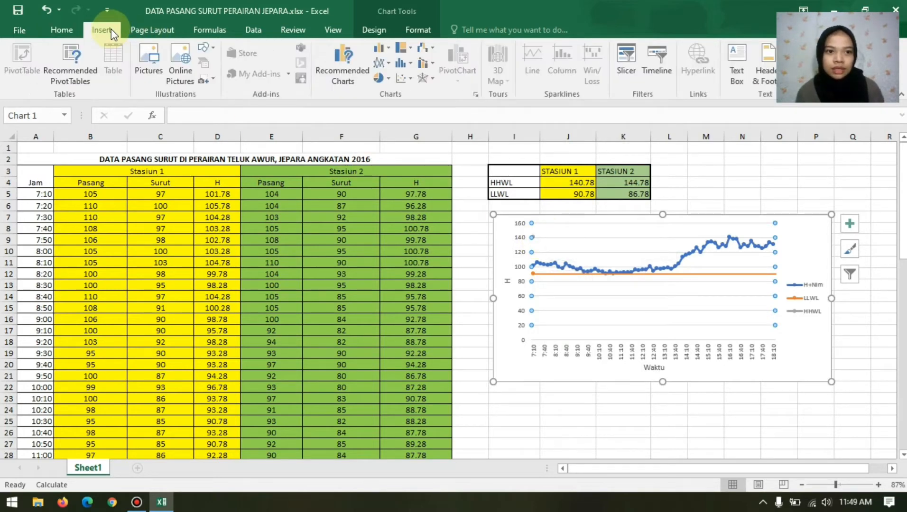
{"action": "left_click", "coordinate": [206, 49]}
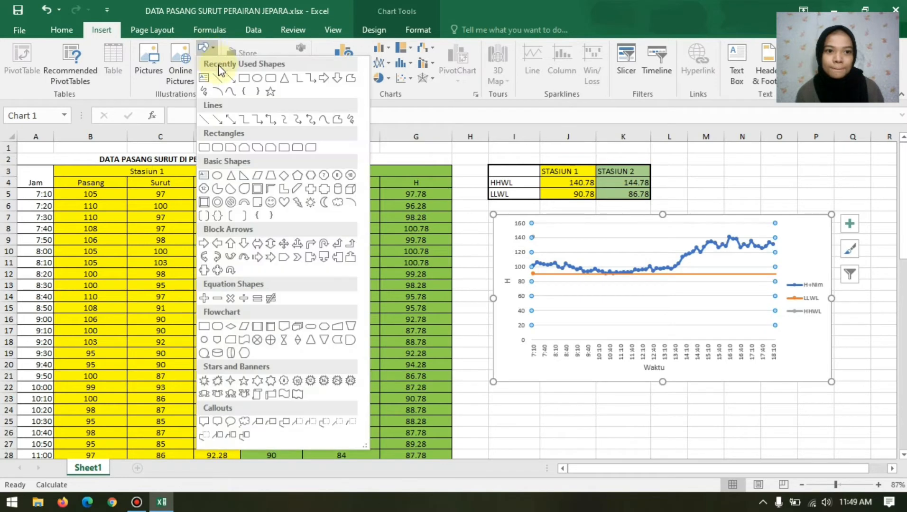
{"action": "left_click", "coordinate": [219, 75]}
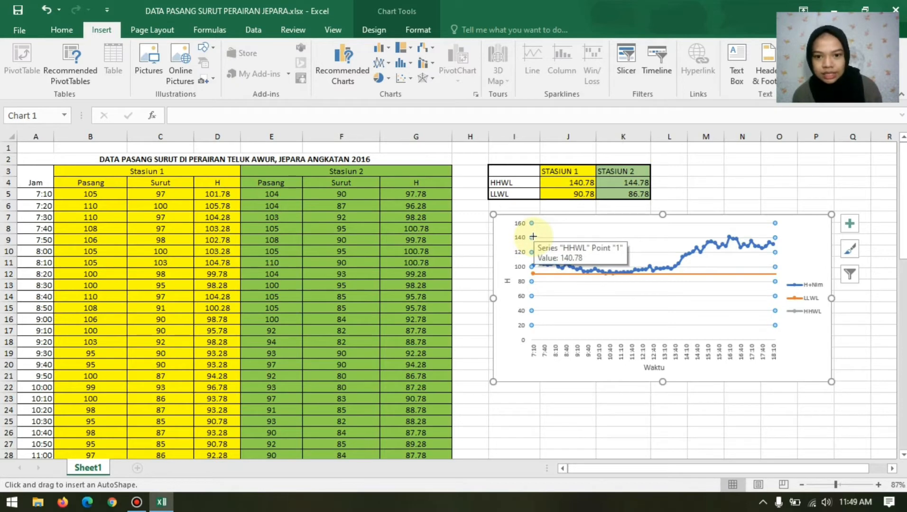
{"action": "left_click_drag", "start_coordinate": [534, 237], "coordinate": [773, 259]}
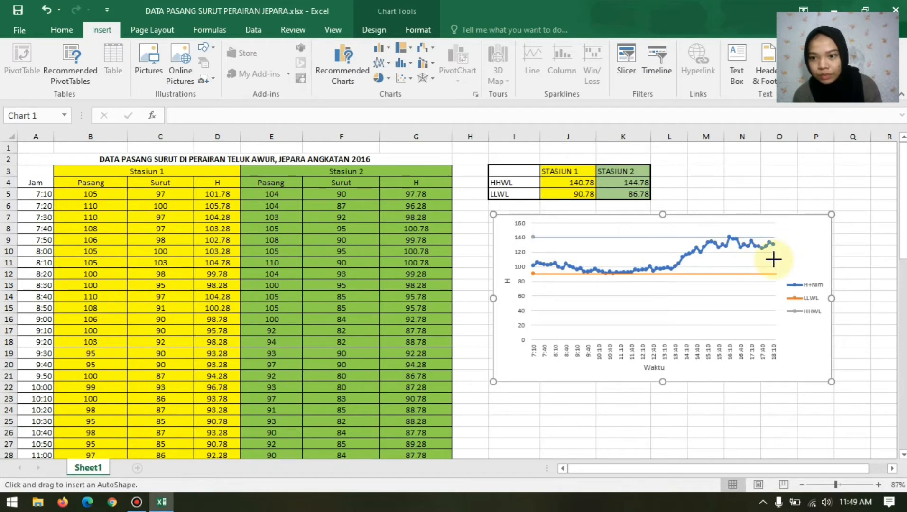
{"action": "left_click_drag", "start_coordinate": [775, 261], "coordinate": [775, 259]}
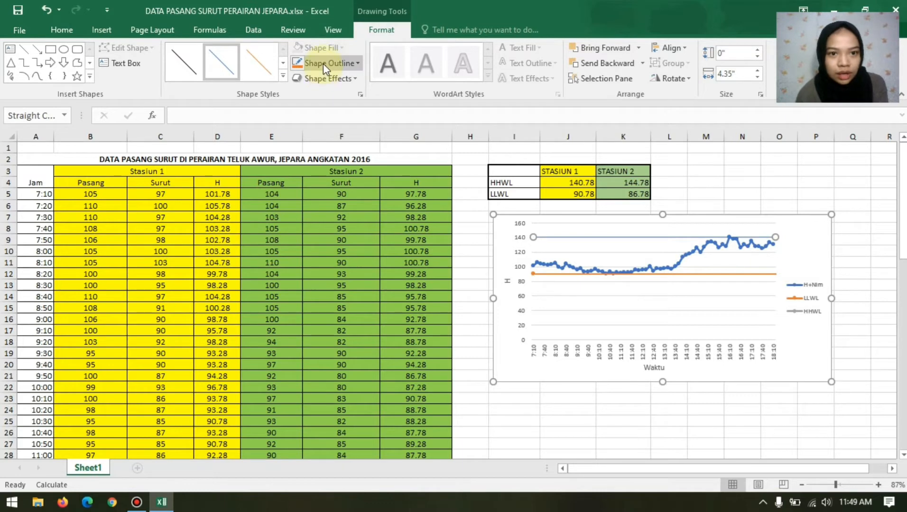
Step: Give the HHWL line a grey outline with a 2¼ pt weight and deselect it
{"action": "left_click", "coordinate": [323, 64]}
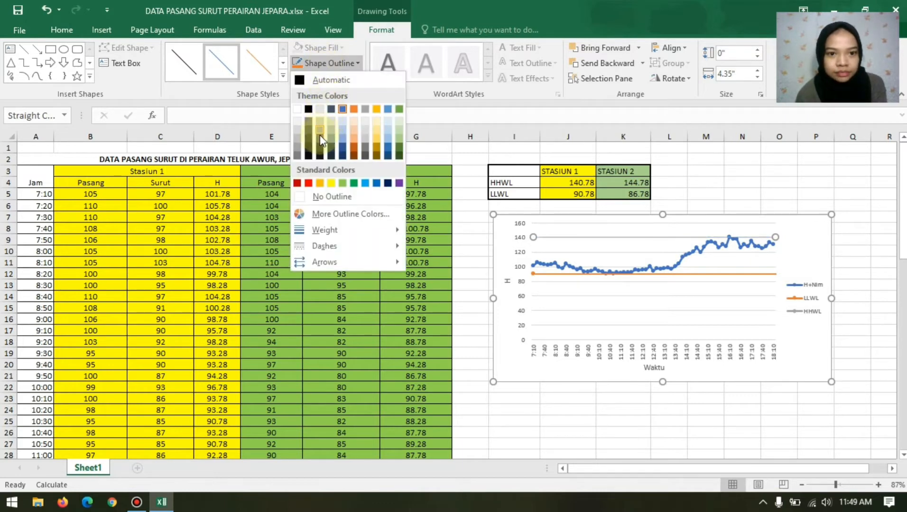
{"action": "left_click", "coordinate": [321, 135]}
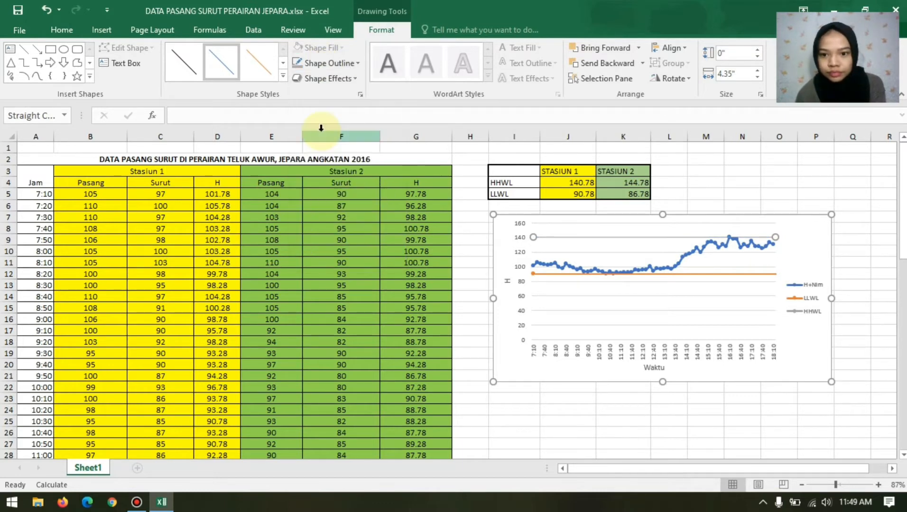
{"action": "left_click", "coordinate": [358, 62]}
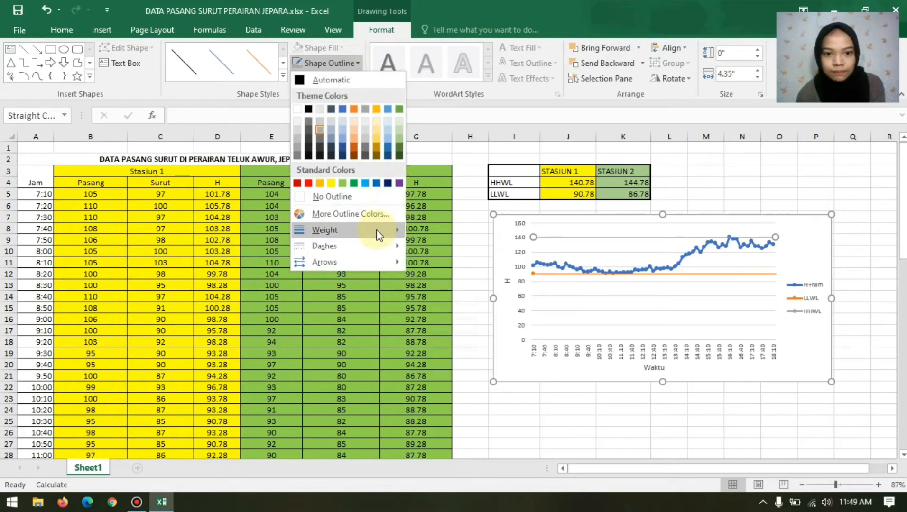
{"action": "mouse_move", "coordinate": [377, 231]}
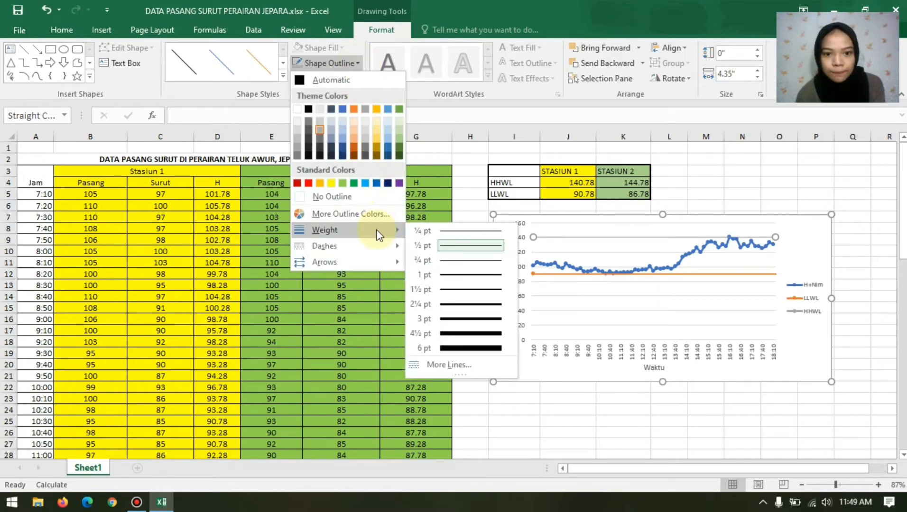
{"action": "left_click", "coordinate": [464, 302]}
{"action": "left_click", "coordinate": [701, 446]}
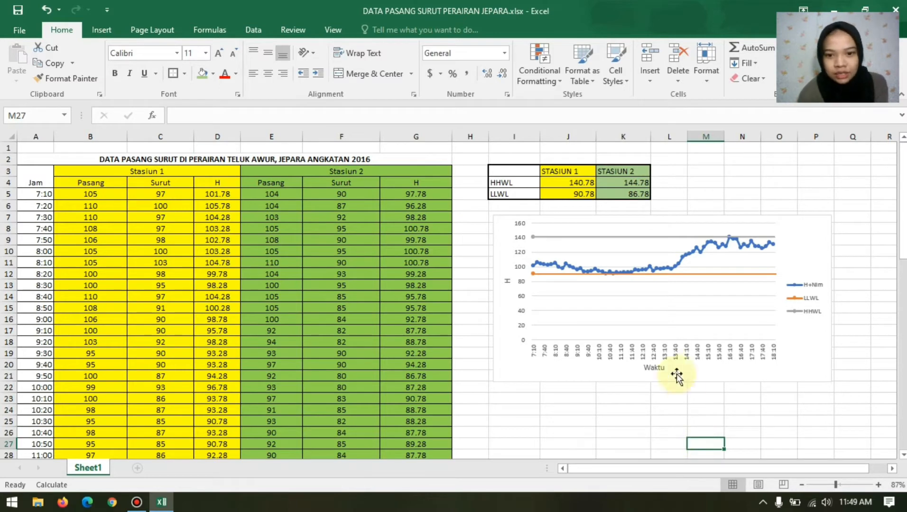
Step: Add a fourth chart series named MSL that takes its value from the MSL STASIUN 1 cell D73
{"action": "right_click", "coordinate": [676, 321]}
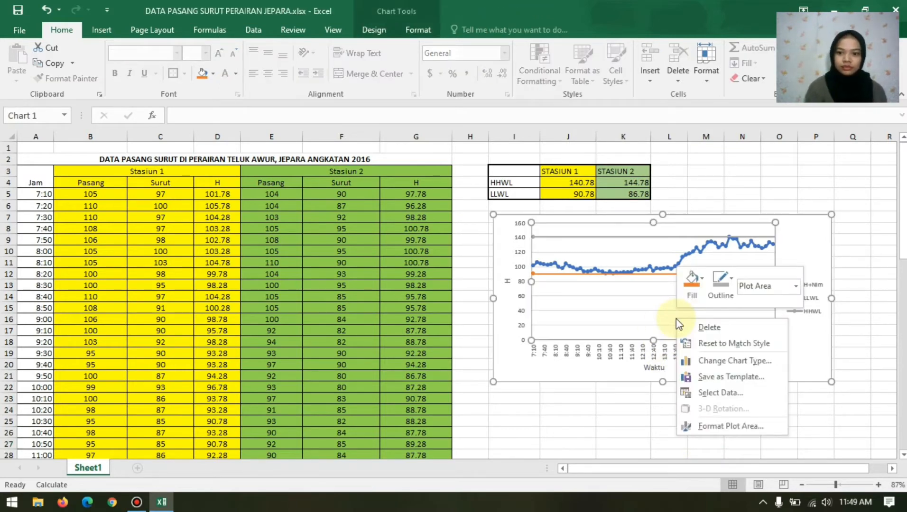
{"action": "left_click", "coordinate": [720, 393]}
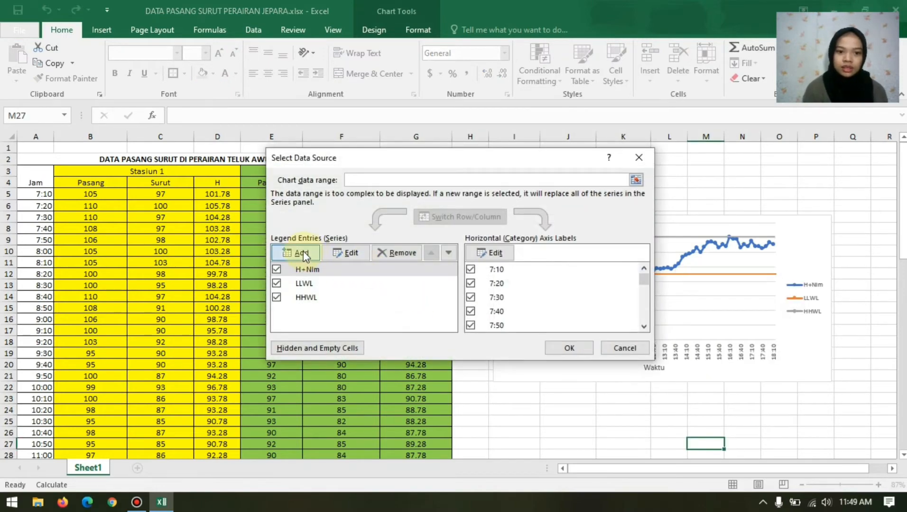
{"action": "left_click", "coordinate": [304, 252]}
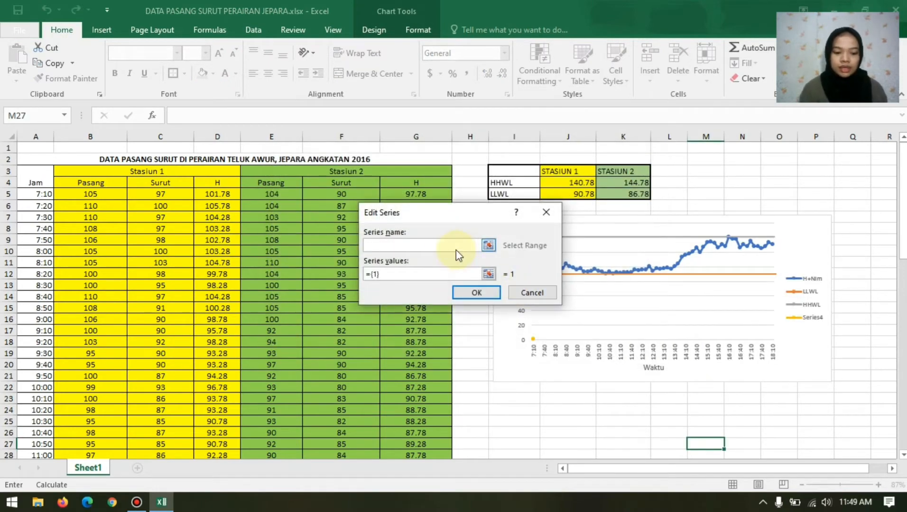
{"action": "type", "text": "MSL"}
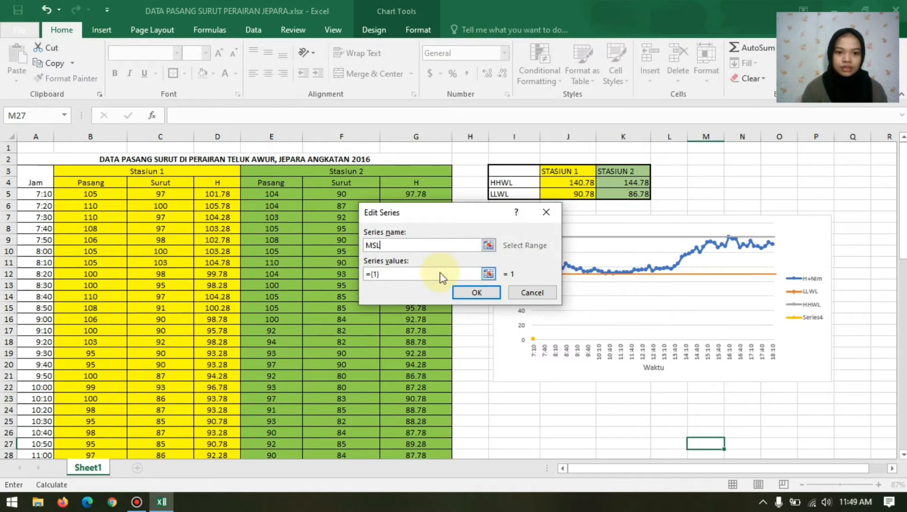
{"action": "left_click", "coordinate": [440, 273]}
{"action": "key", "text": "BackSpace"}
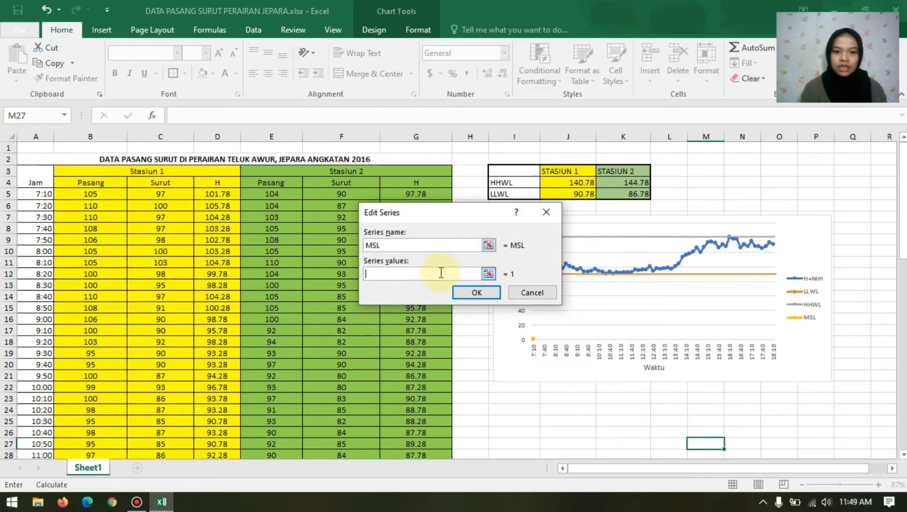
{"action": "left_click_drag", "start_coordinate": [902, 227], "coordinate": [903, 418]}
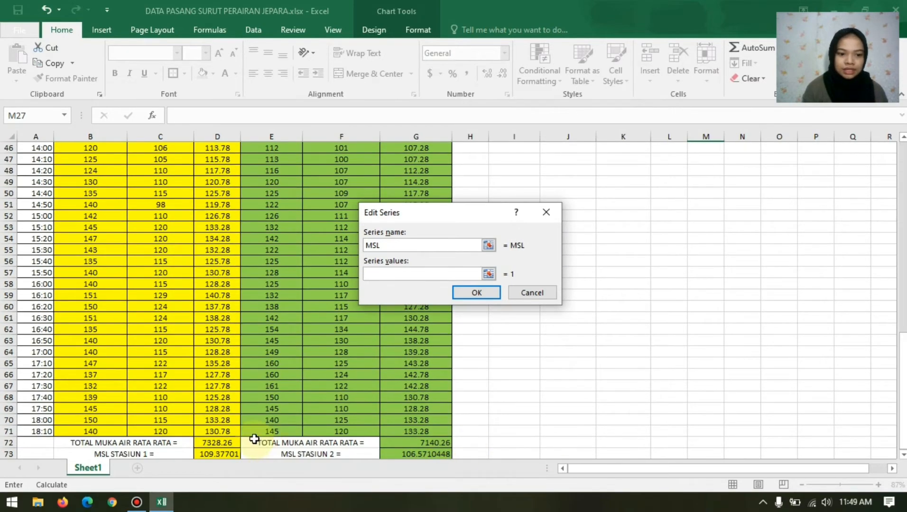
{"action": "left_click", "coordinate": [221, 454]}
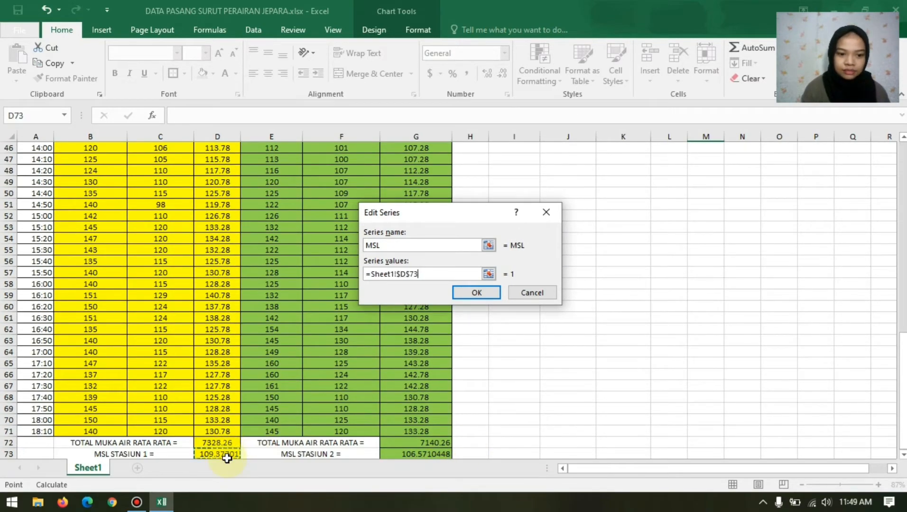
{"action": "left_click", "coordinate": [477, 293]}
{"action": "left_click", "coordinate": [567, 350]}
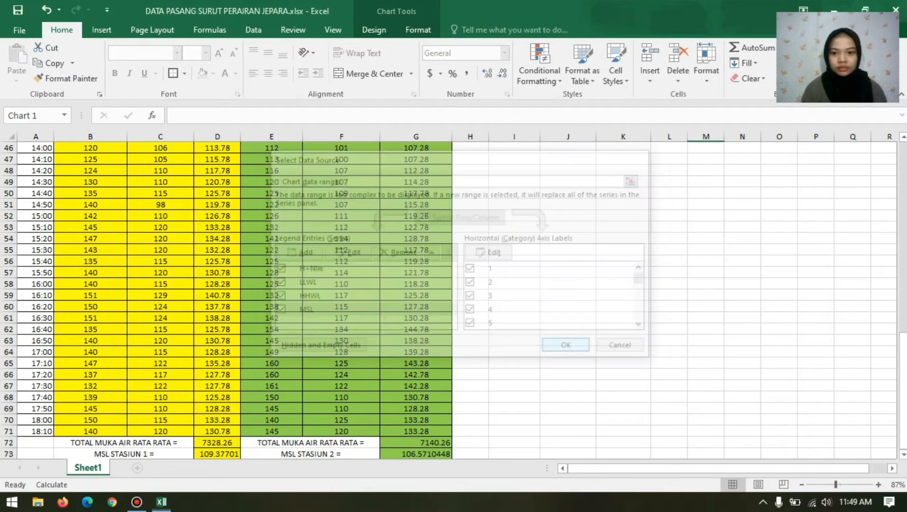
Step: Draw a straight horizontal line about 4.38" long across the chart's plot area, starting at the MSL point
{"action": "left_click_drag", "start_coordinate": [903, 394], "coordinate": [894, 217]}
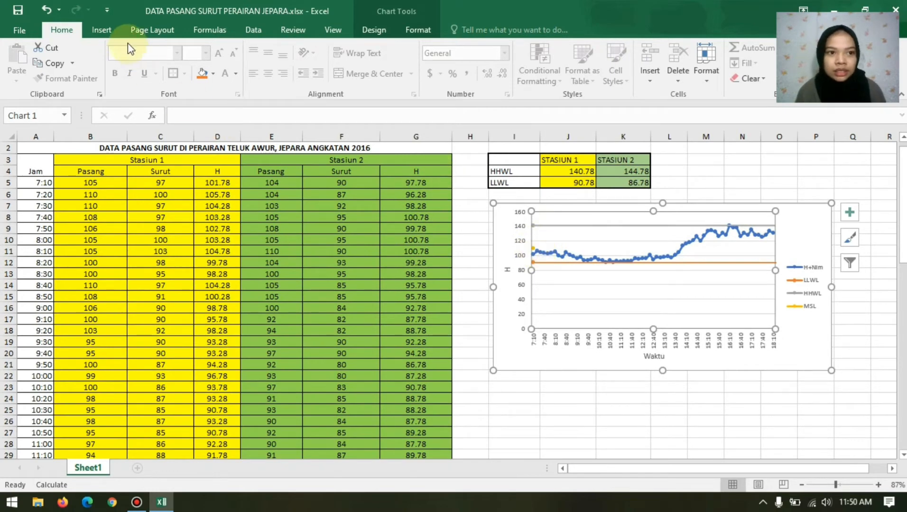
{"action": "left_click", "coordinate": [105, 30]}
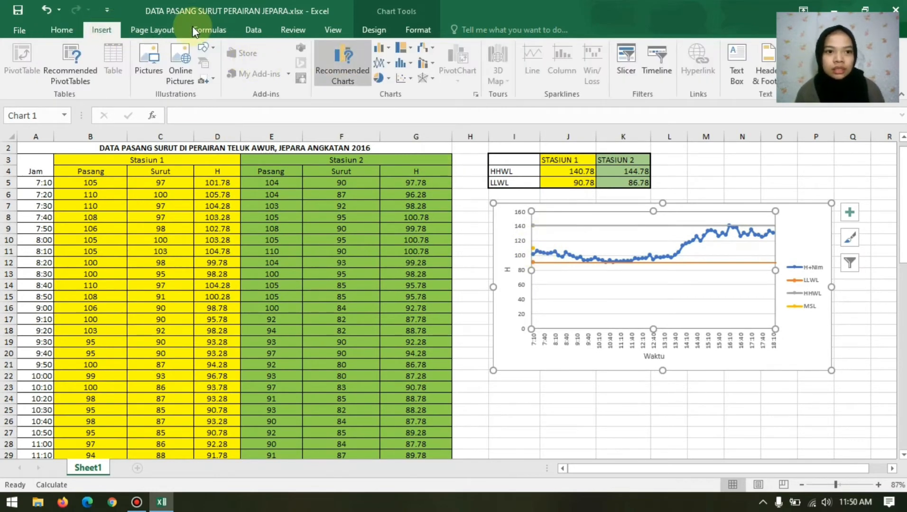
{"action": "left_click", "coordinate": [211, 46]}
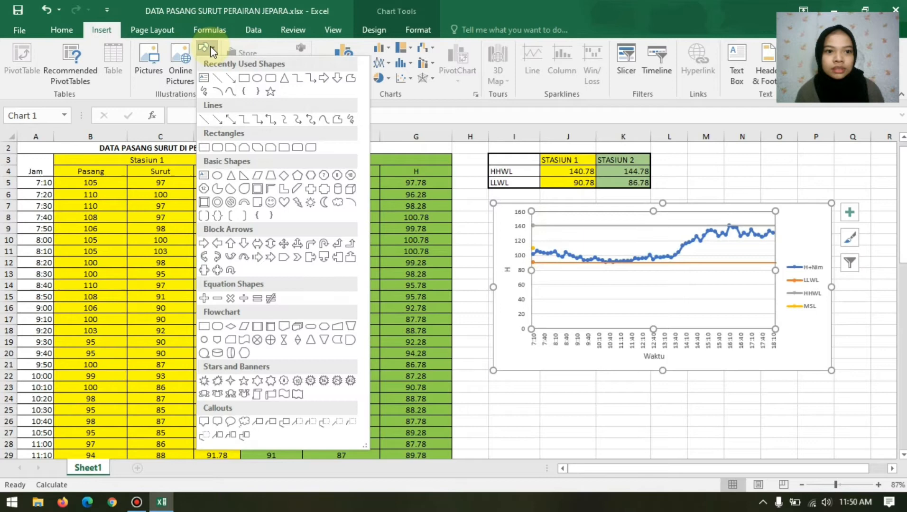
{"action": "left_click", "coordinate": [218, 78]}
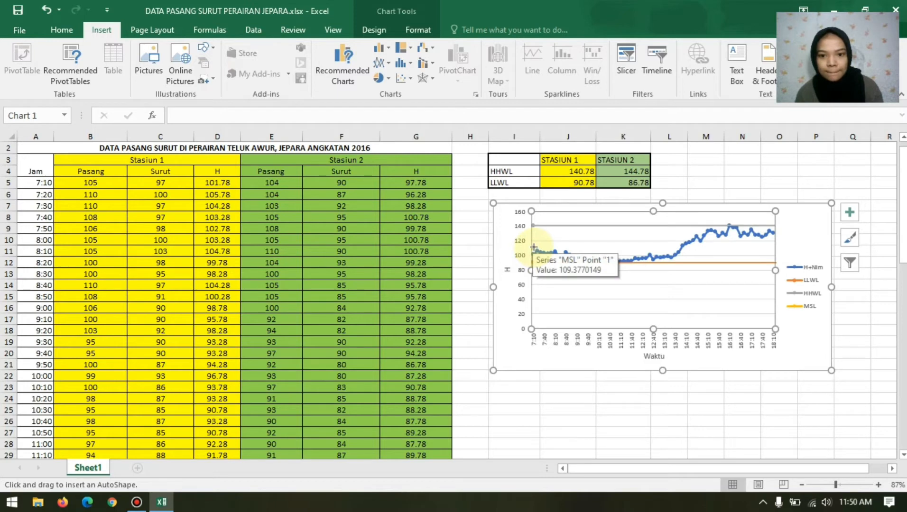
{"action": "left_click_drag", "start_coordinate": [533, 248], "coordinate": [776, 282]}
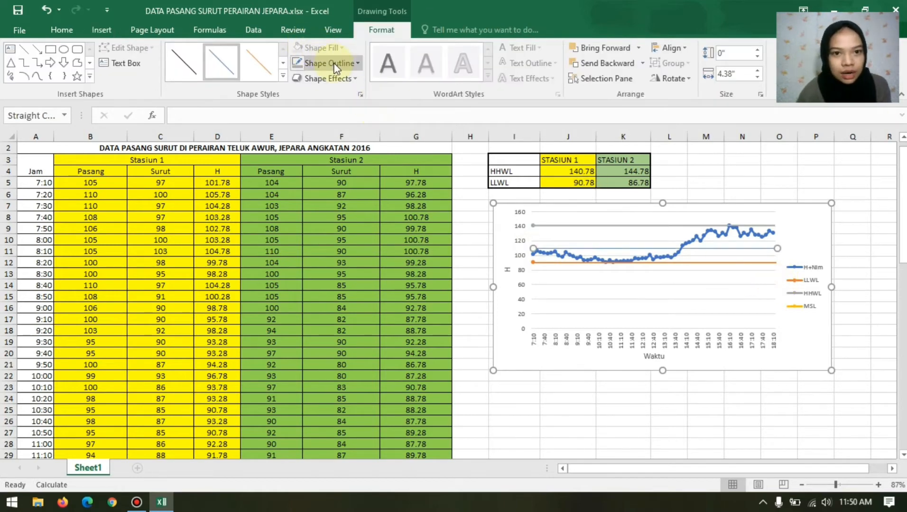
Step: Give the MSL line an orange outline from the standard colours with a 1½ pt weight and deselect it
{"action": "left_click", "coordinate": [358, 63]}
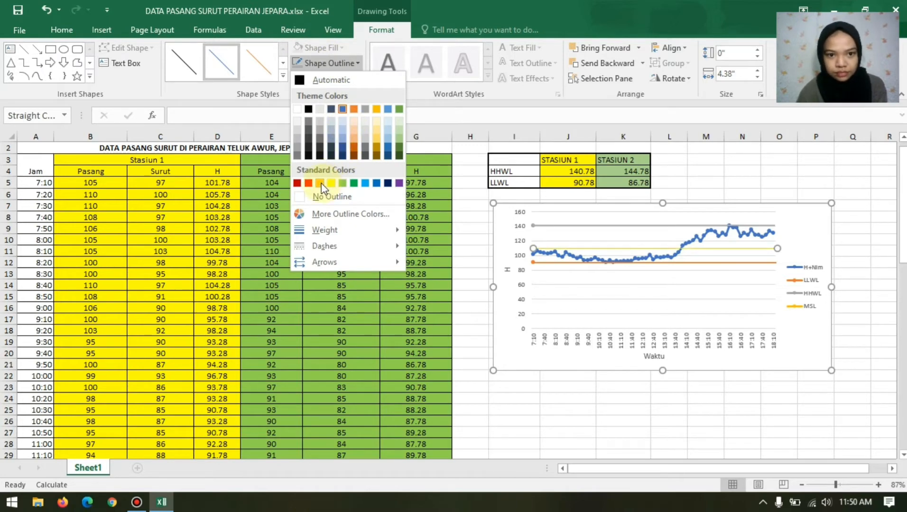
{"action": "left_click", "coordinate": [321, 184]}
{"action": "left_click", "coordinate": [356, 62]}
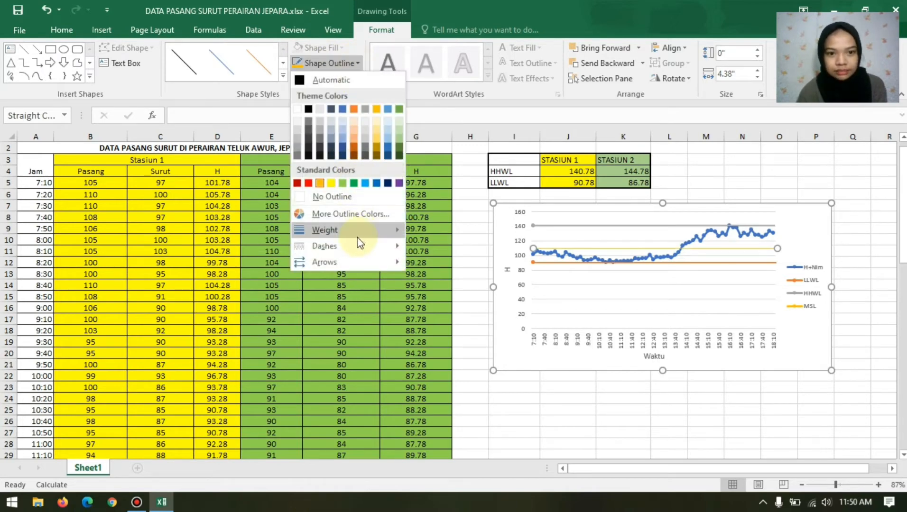
{"action": "mouse_move", "coordinate": [351, 233]}
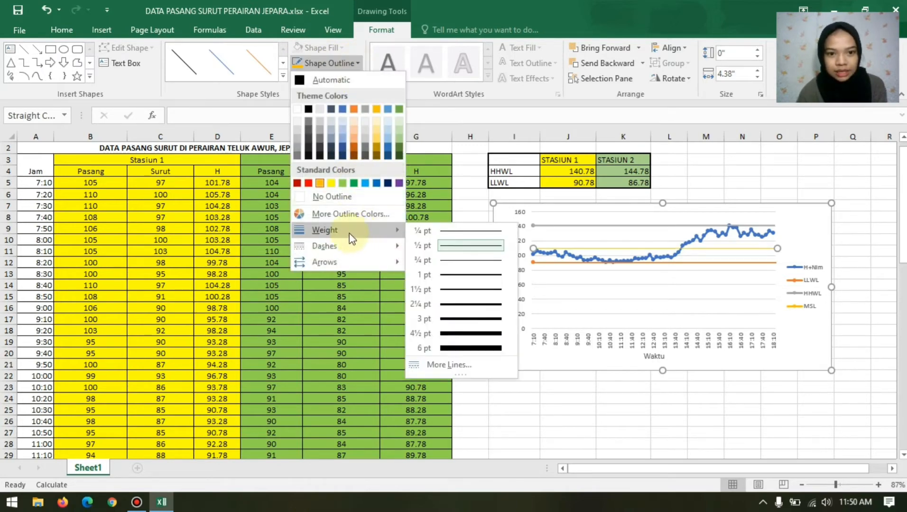
{"action": "left_click", "coordinate": [463, 291]}
{"action": "left_click", "coordinate": [609, 407]}
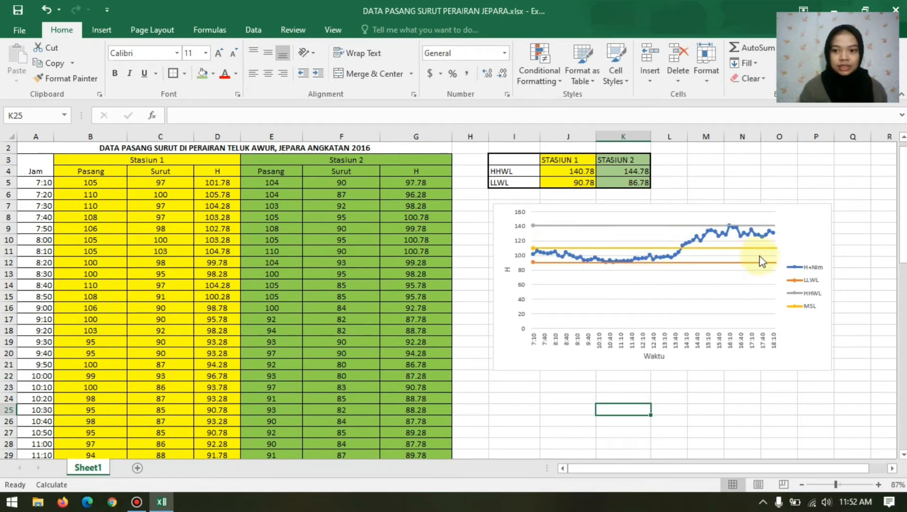
Step: Add a chart title to the station 1 chart reading "GRAFIK PASANG SURUT STASIUN 1"
{"action": "left_click", "coordinate": [789, 247]}
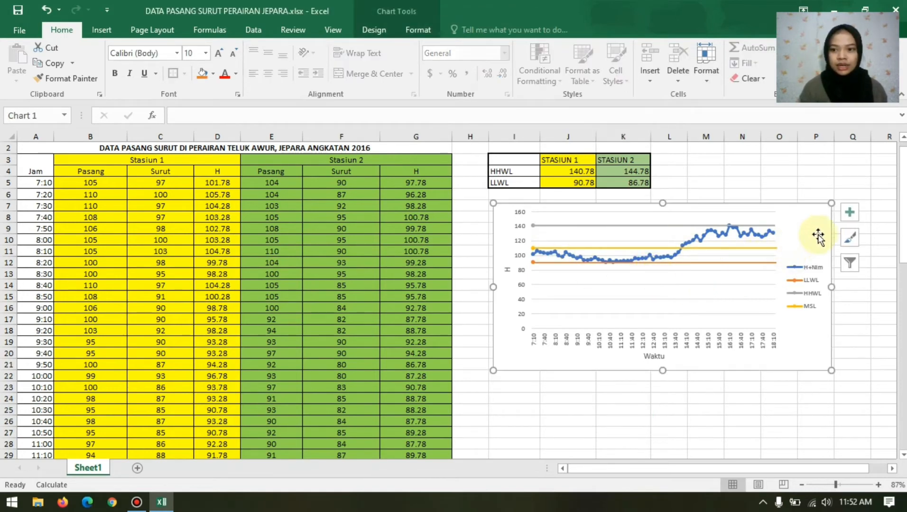
{"action": "left_click", "coordinate": [849, 213]}
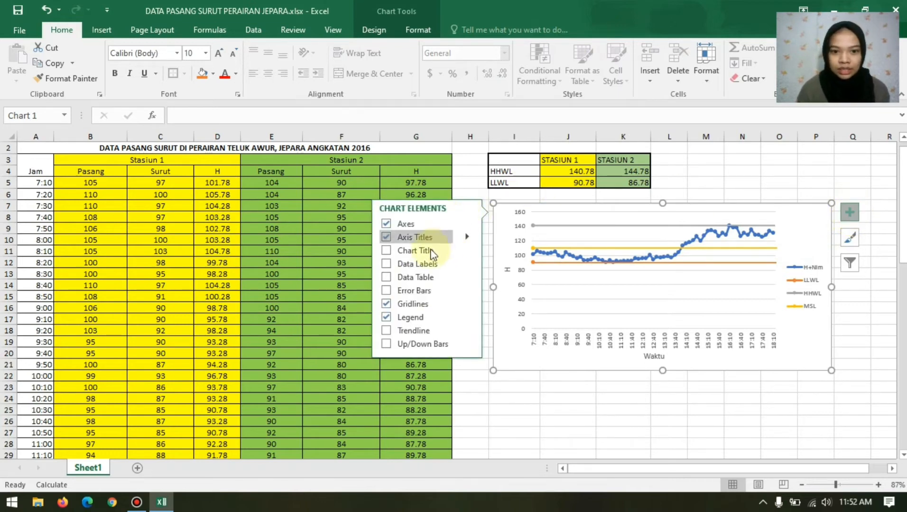
{"action": "left_click", "coordinate": [431, 251]}
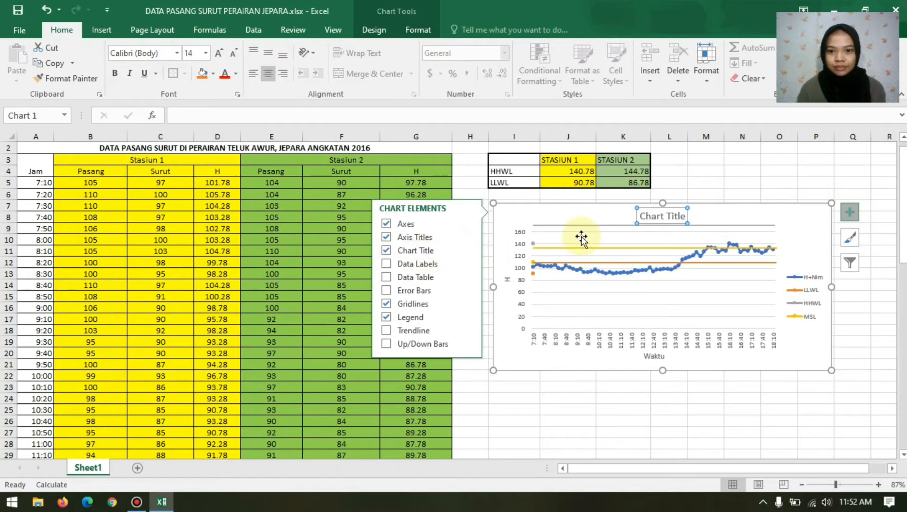
{"action": "left_click", "coordinate": [684, 217]}
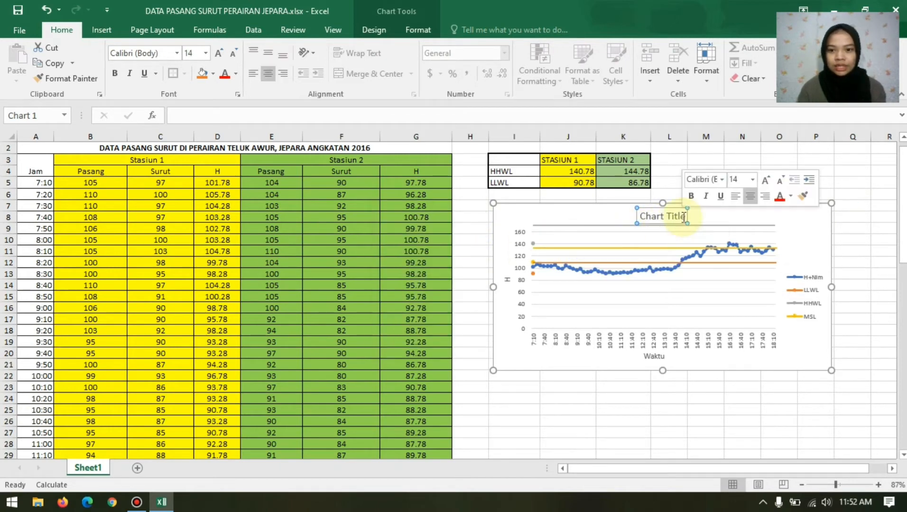
{"action": "left_click_drag", "start_coordinate": [683, 216], "coordinate": [644, 219]}
{"action": "key", "text": "Delete"}
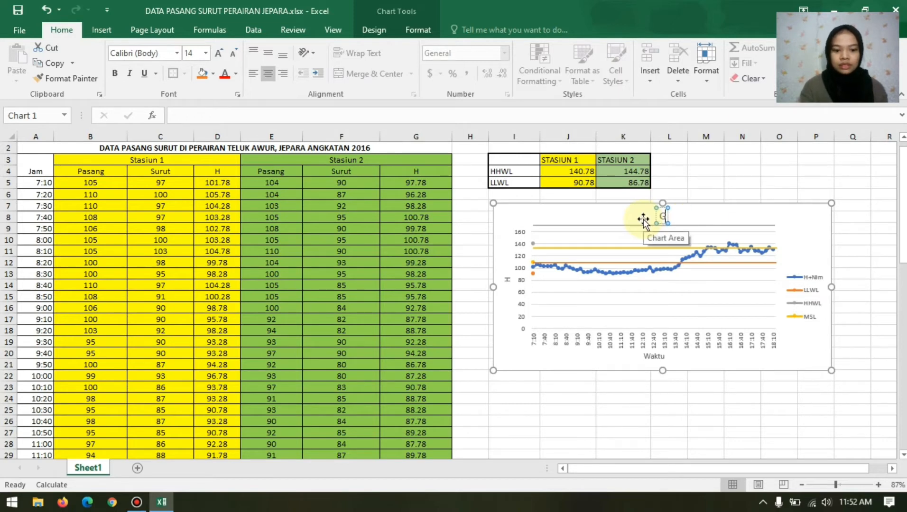
{"action": "type", "text": "GRAF"}
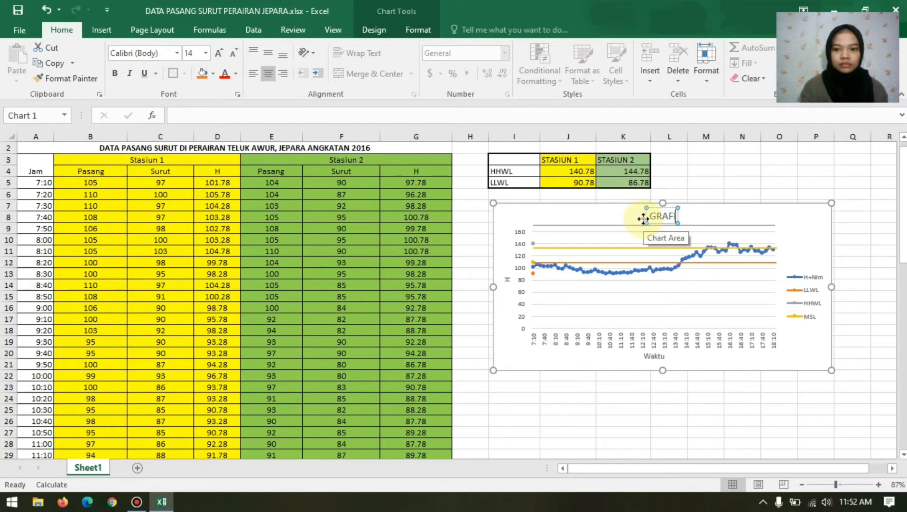
{"action": "type", "text": "IK PASA"}
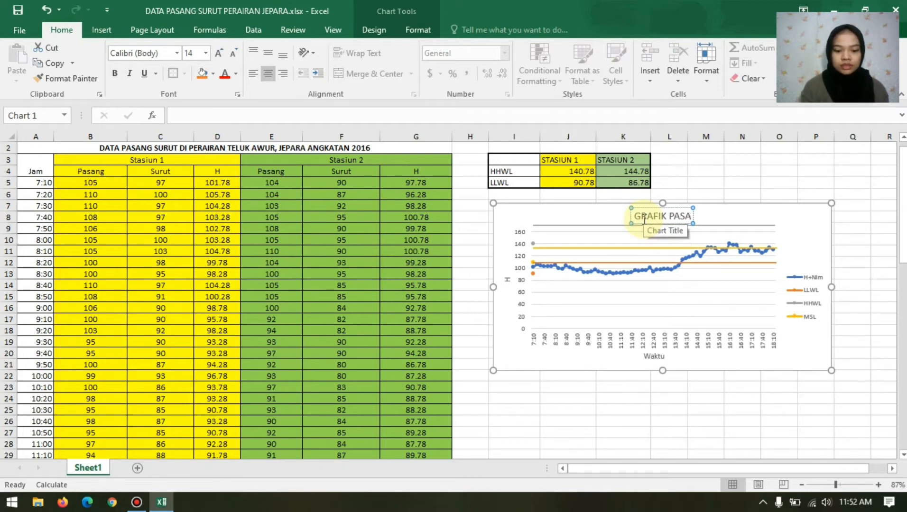
{"action": "type", "text": "NG SURUT"}
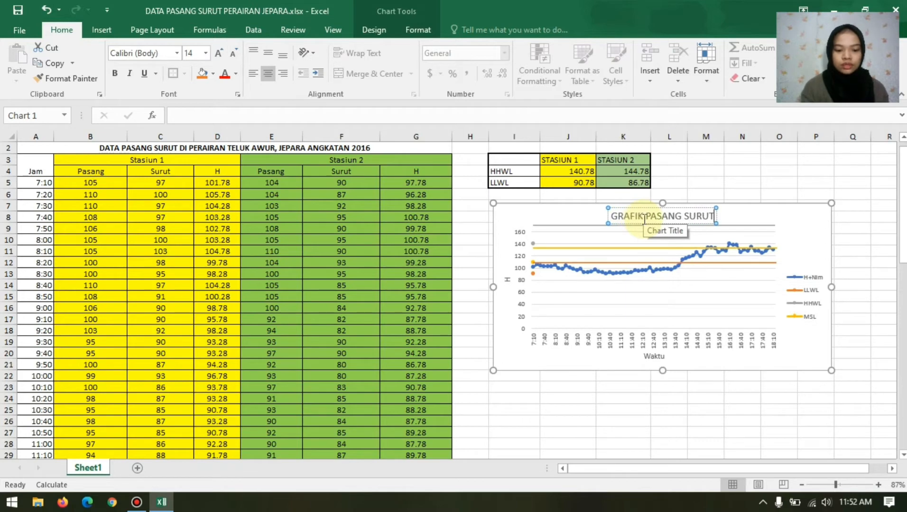
{"action": "type", "text": " STA"}
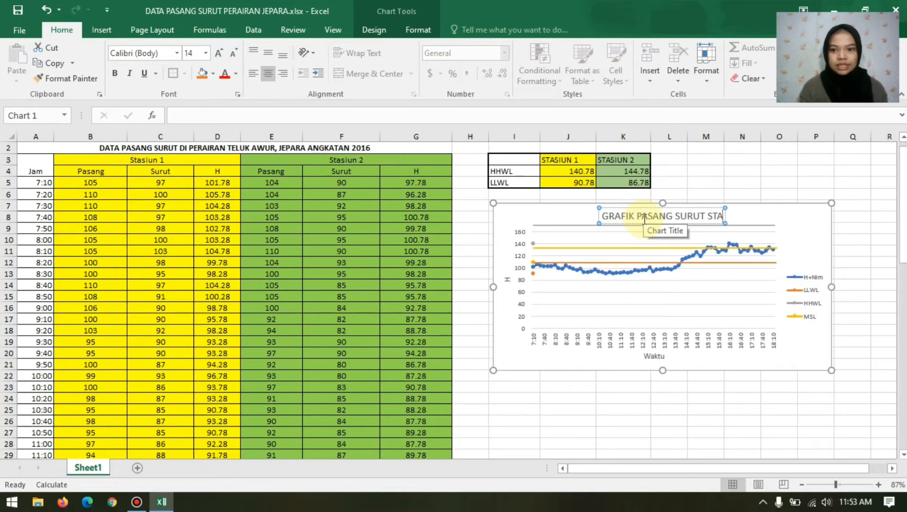
{"action": "type", "text": "S"}
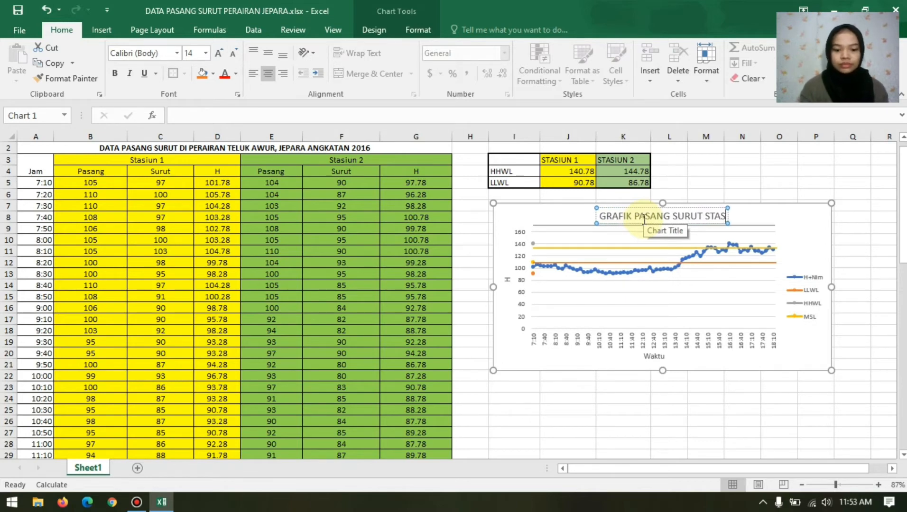
{"action": "type", "text": "IUN 1"}
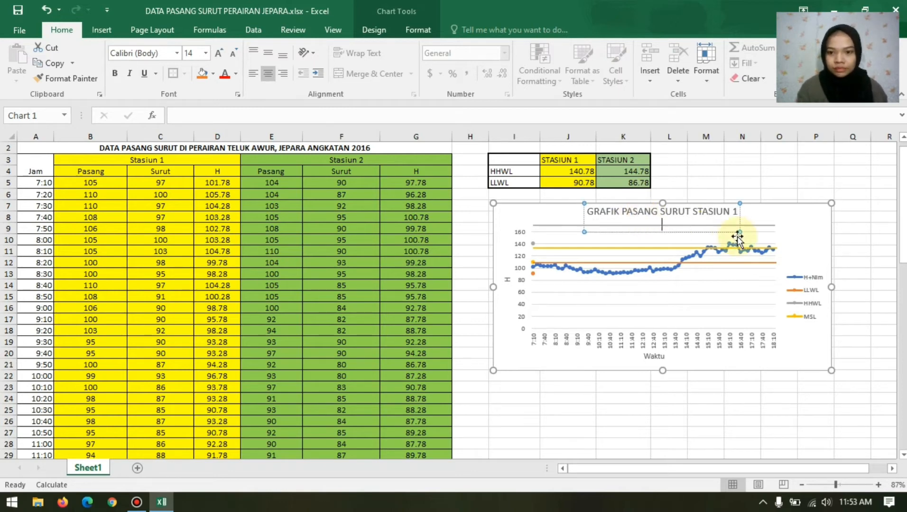
{"action": "left_click", "coordinate": [788, 241]}
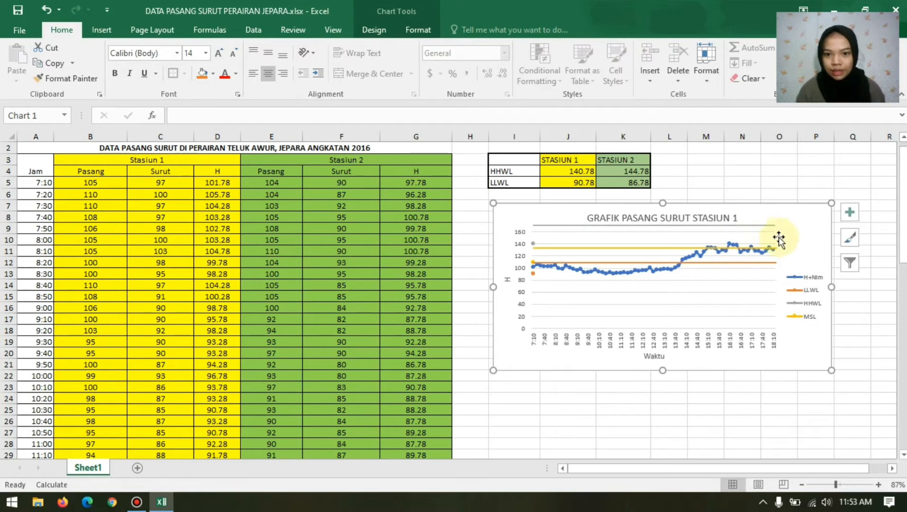
Step: Realign the drawn horizontal reference lines with the HHWL, MSL and LLWL points in the chart
{"action": "mouse_move", "coordinate": [763, 227]}
{"action": "left_mouse_down"}
{"action": "mouse_move", "coordinate": [751, 277]}
{"action": "mouse_move", "coordinate": [749, 261]}
{"action": "left_mouse_up"}
{"action": "left_click", "coordinate": [758, 246]}
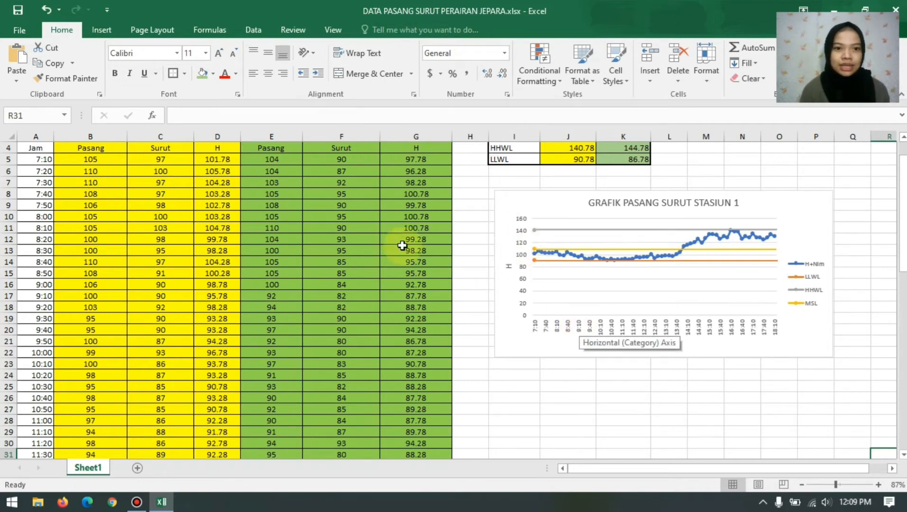
Step: Insert an empty Line with Markers chart and place it directly below the STASIUN 1 chart
{"action": "left_click", "coordinate": [98, 32]}
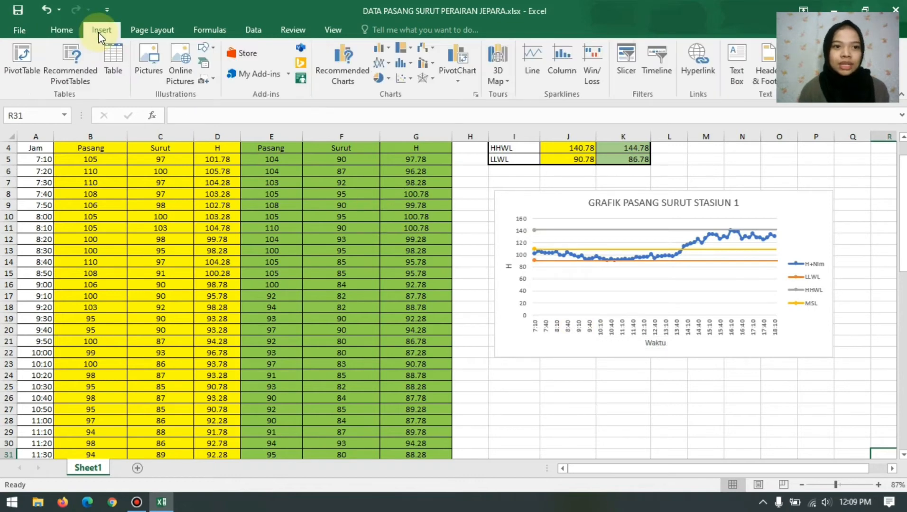
{"action": "left_click", "coordinate": [385, 64]}
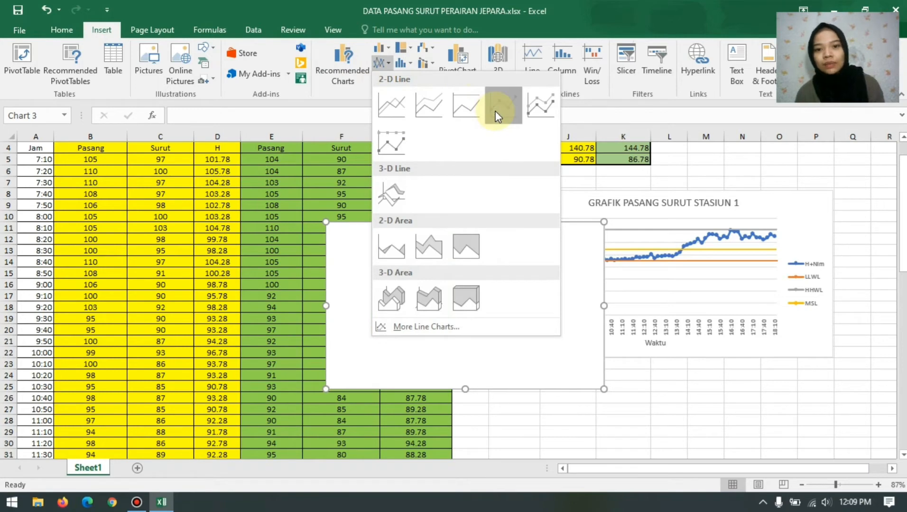
{"action": "left_click", "coordinate": [497, 116]}
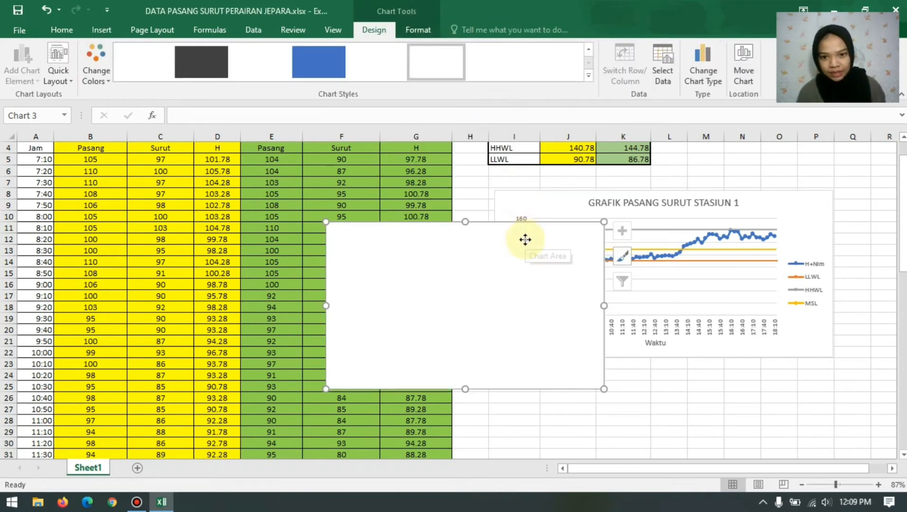
{"action": "left_click_drag", "start_coordinate": [525, 240], "coordinate": [695, 392]}
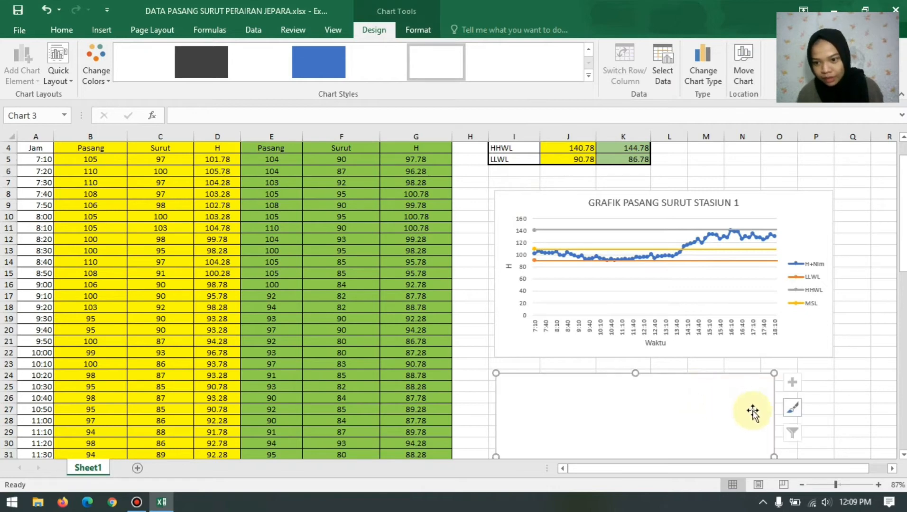
{"action": "left_click_drag", "start_coordinate": [906, 273], "coordinate": [899, 298]}
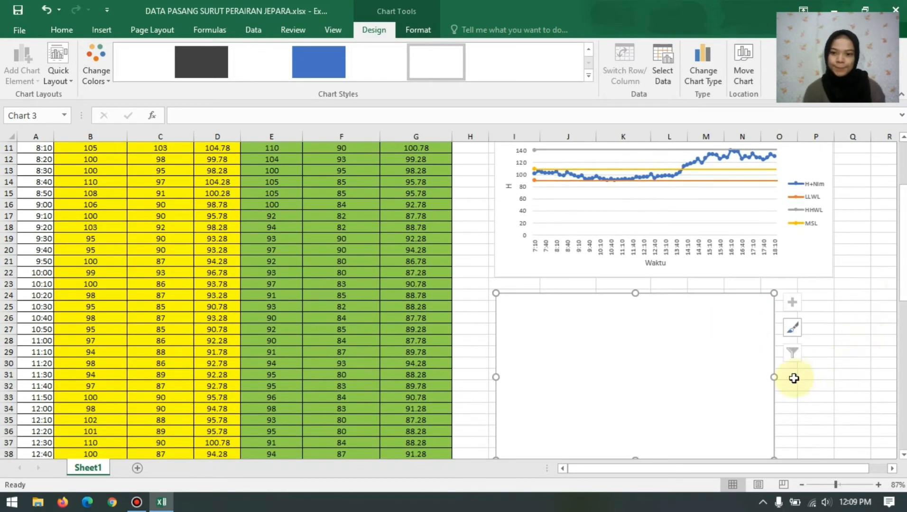
Step: Widen the empty chart to the STASIUN 1 chart's width and add a series named H+NIM with values from G5:G71
{"action": "left_click_drag", "start_coordinate": [774, 377], "coordinate": [834, 379]}
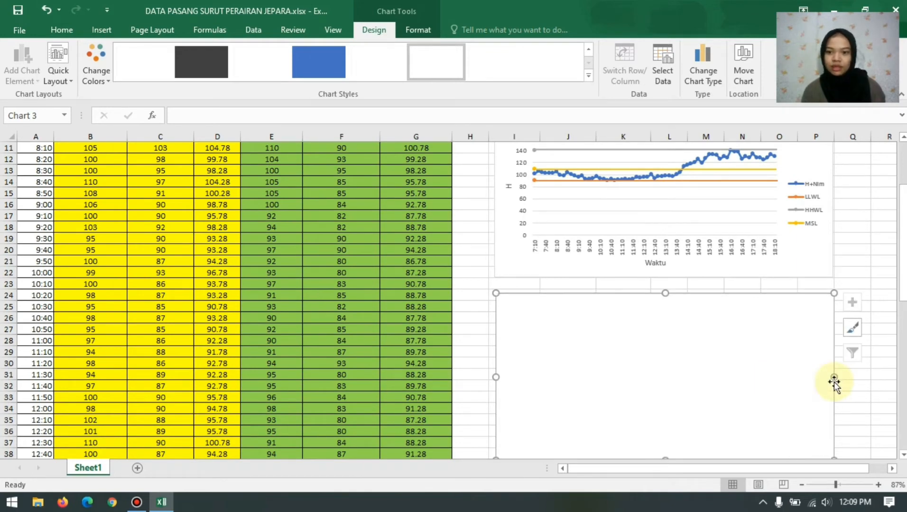
{"action": "right_click", "coordinate": [786, 380]}
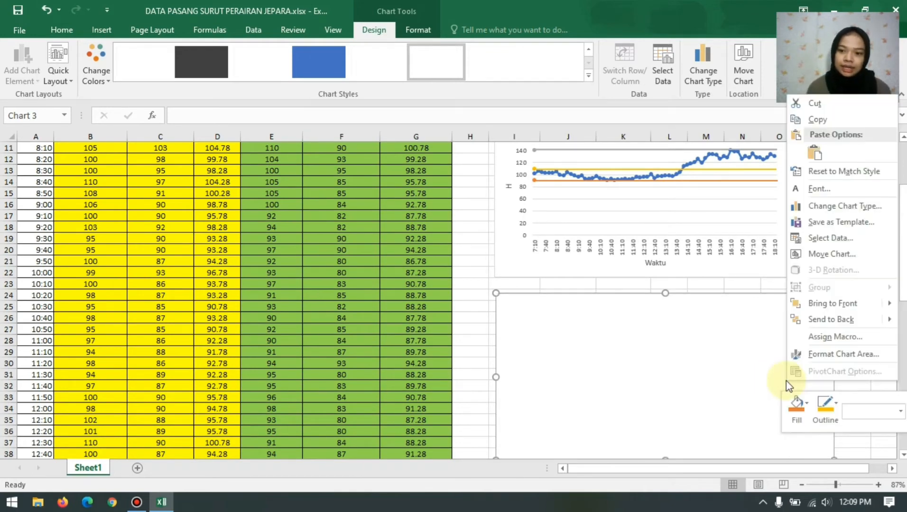
{"action": "left_click", "coordinate": [844, 239]}
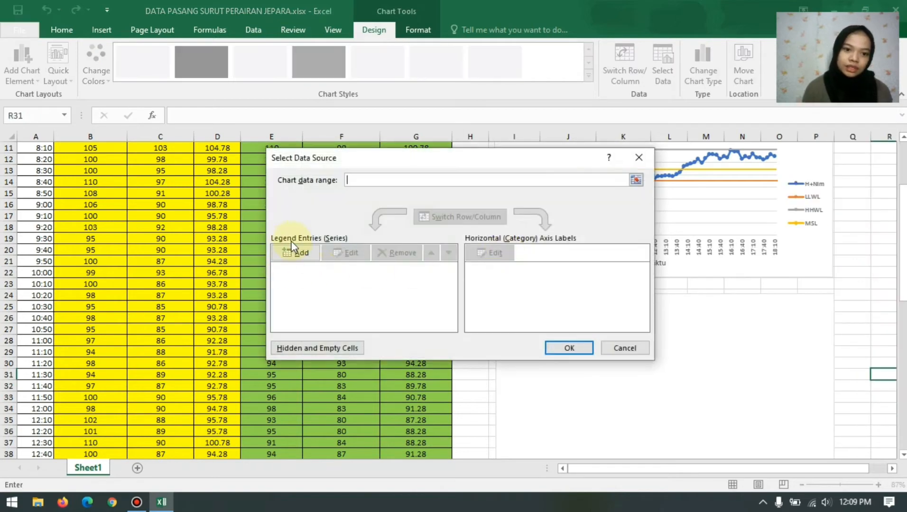
{"action": "left_click", "coordinate": [296, 251]}
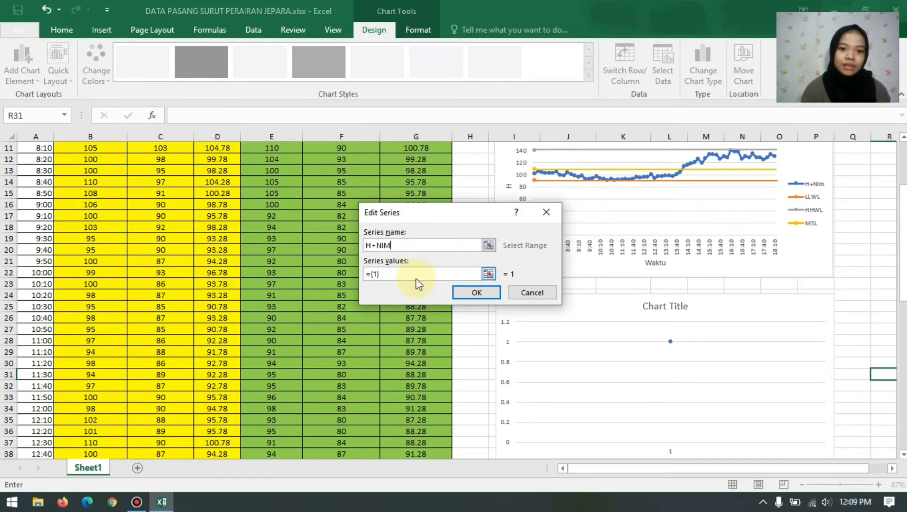
{"action": "left_click", "coordinate": [418, 276]}
{"action": "key", "text": "BackSpace"}
{"action": "key", "text": "BackSpace"}
{"action": "key", "text": "BackSpace"}
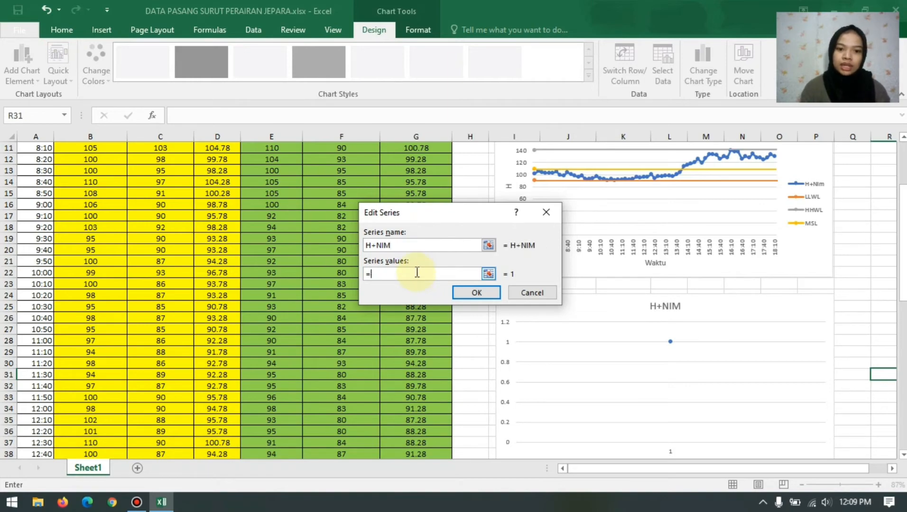
{"action": "left_click_drag", "start_coordinate": [903, 223], "coordinate": [905, 169]}
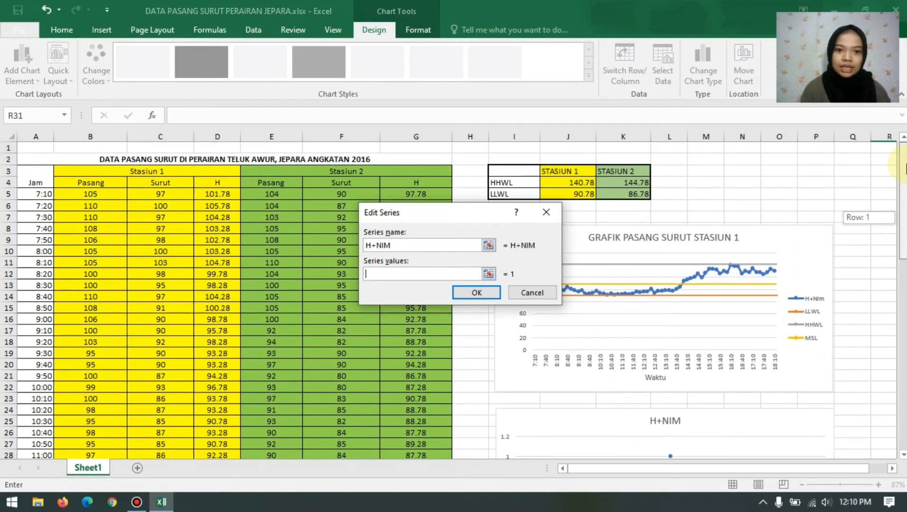
{"action": "left_click", "coordinate": [436, 193]}
{"action": "left_click_drag", "start_coordinate": [440, 224], "coordinate": [433, 441]}
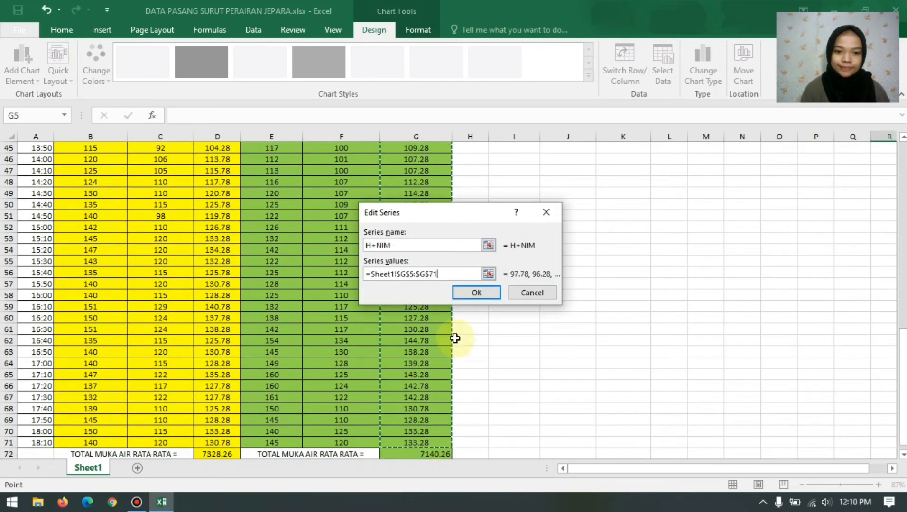
{"action": "left_click", "coordinate": [472, 293]}
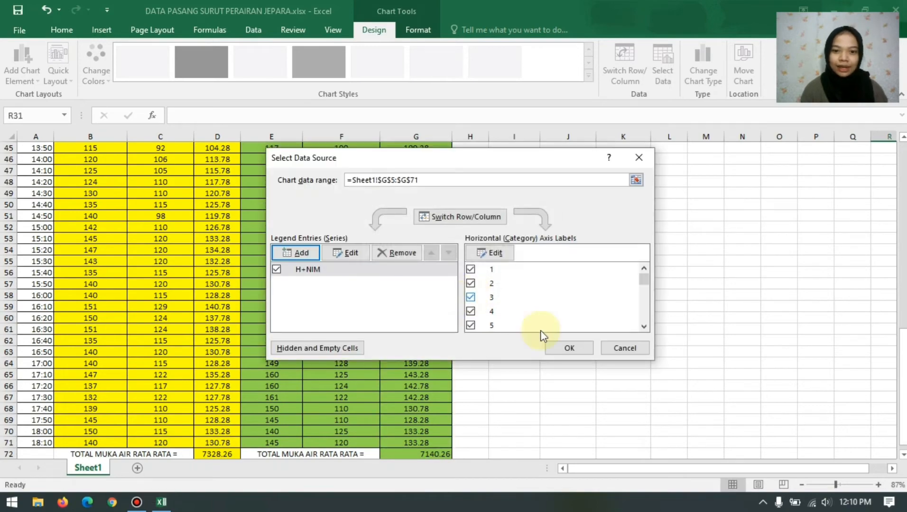
{"action": "left_click", "coordinate": [569, 348]}
Step: Set the second chart's horizontal axis labels to the times in A5:A71
{"action": "left_click_drag", "start_coordinate": [903, 367], "coordinate": [664, 331]}
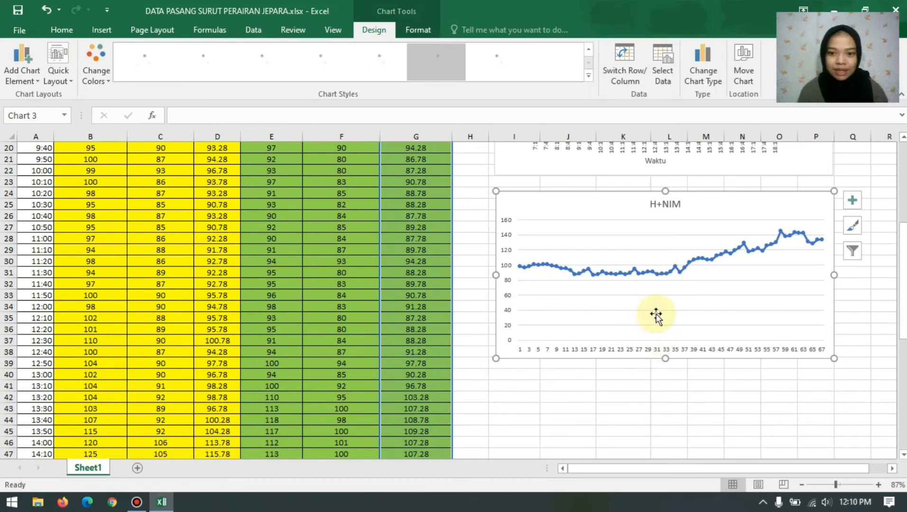
{"action": "left_click", "coordinate": [656, 315]}
{"action": "right_click", "coordinate": [656, 315]}
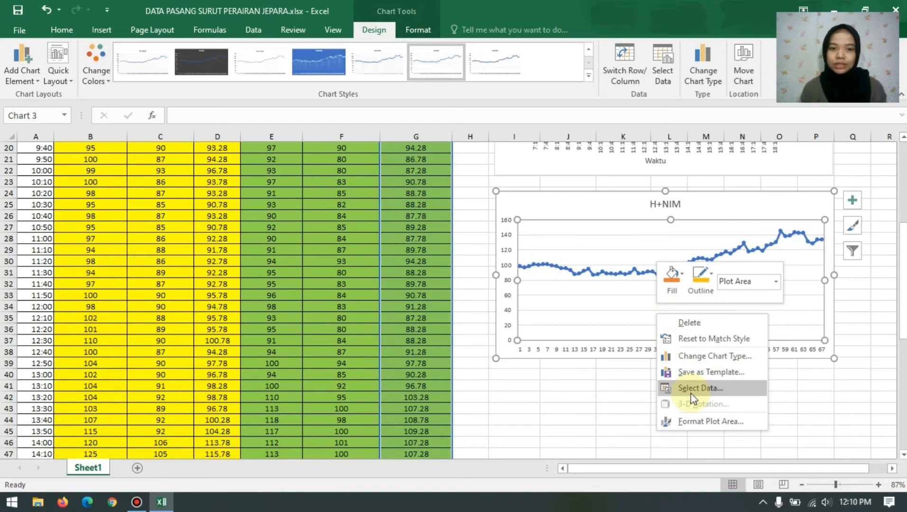
{"action": "left_click", "coordinate": [691, 387]}
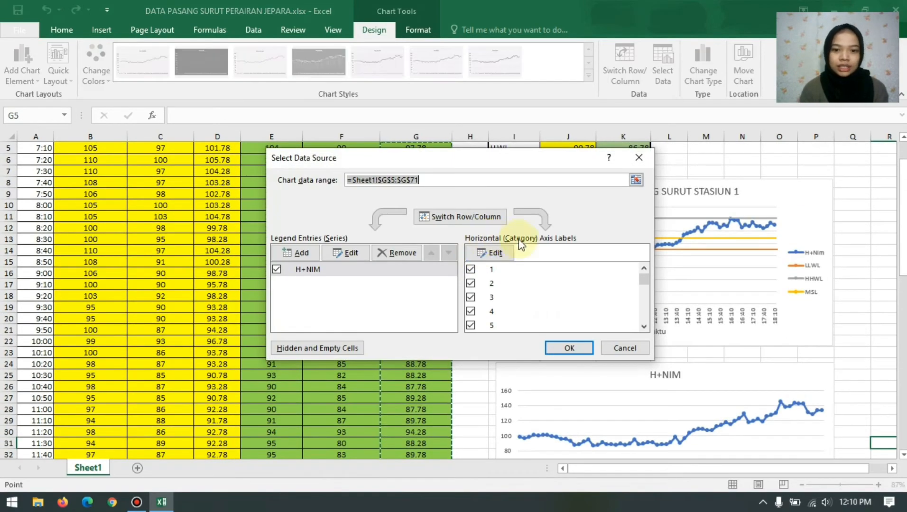
{"action": "left_click", "coordinate": [489, 251]}
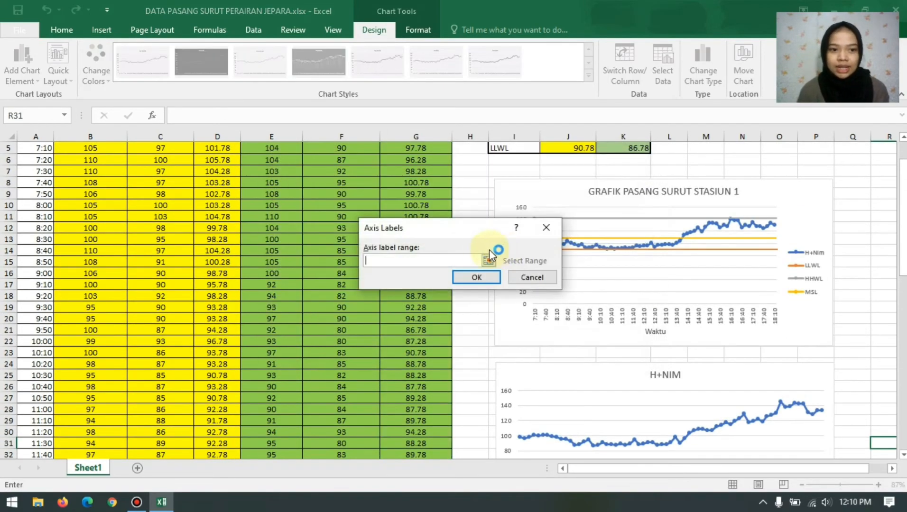
{"action": "left_click_drag", "start_coordinate": [904, 209], "coordinate": [904, 188]}
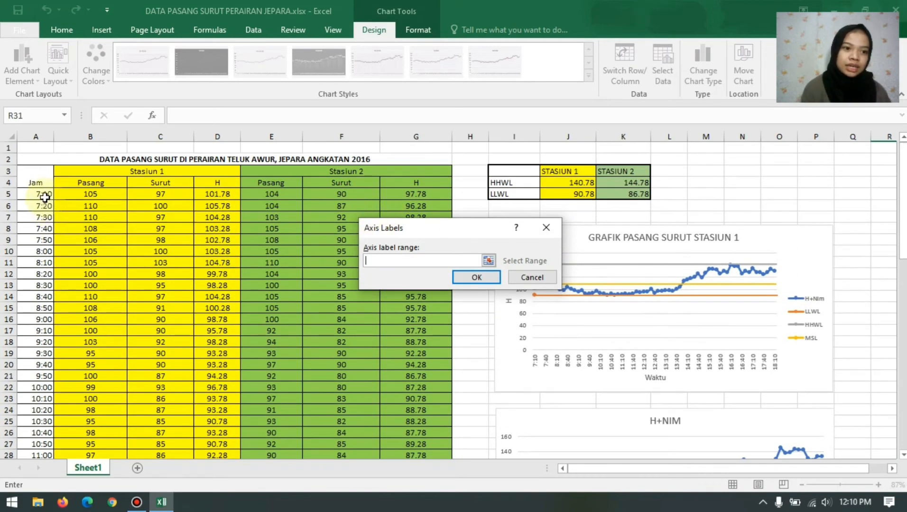
{"action": "left_click_drag", "start_coordinate": [45, 197], "coordinate": [39, 420]}
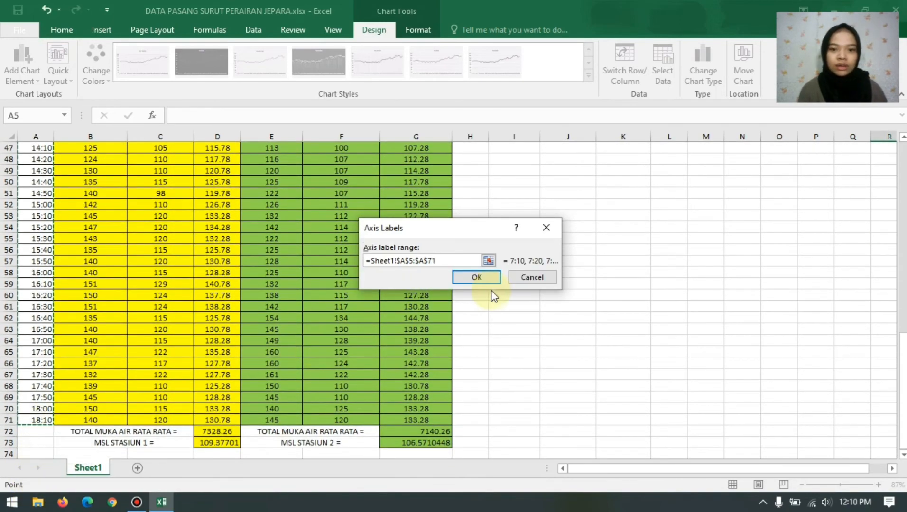
{"action": "left_click", "coordinate": [487, 278]}
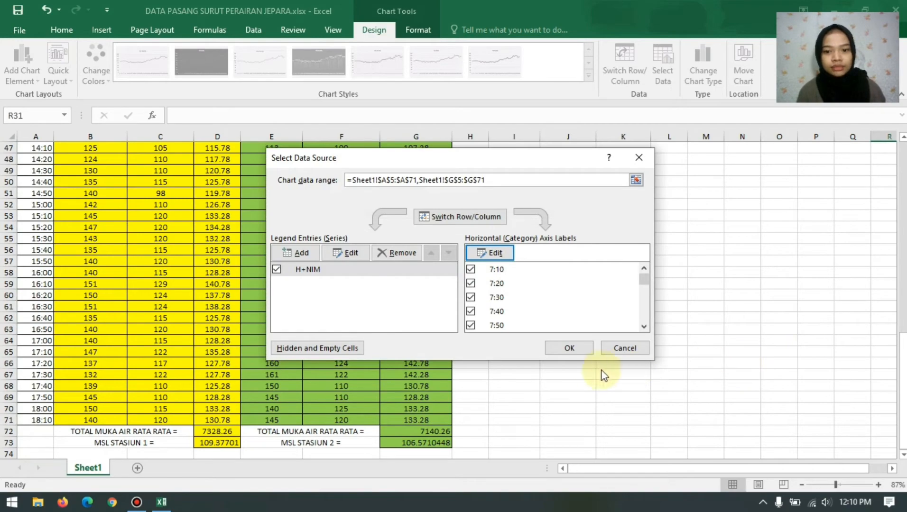
{"action": "left_click", "coordinate": [584, 352]}
Step: Add axis titles and a legend to the H+NIM chart
{"action": "left_click_drag", "start_coordinate": [899, 418], "coordinate": [883, 308]}
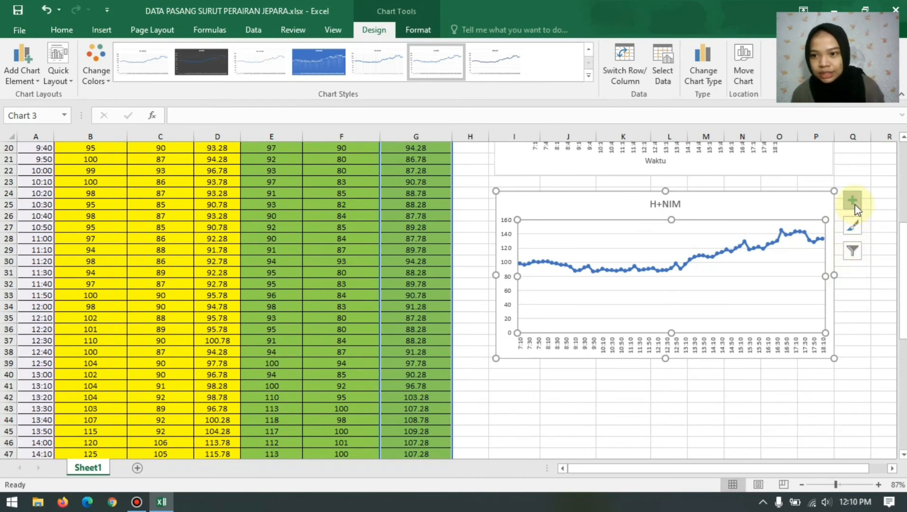
{"action": "left_click", "coordinate": [855, 205]}
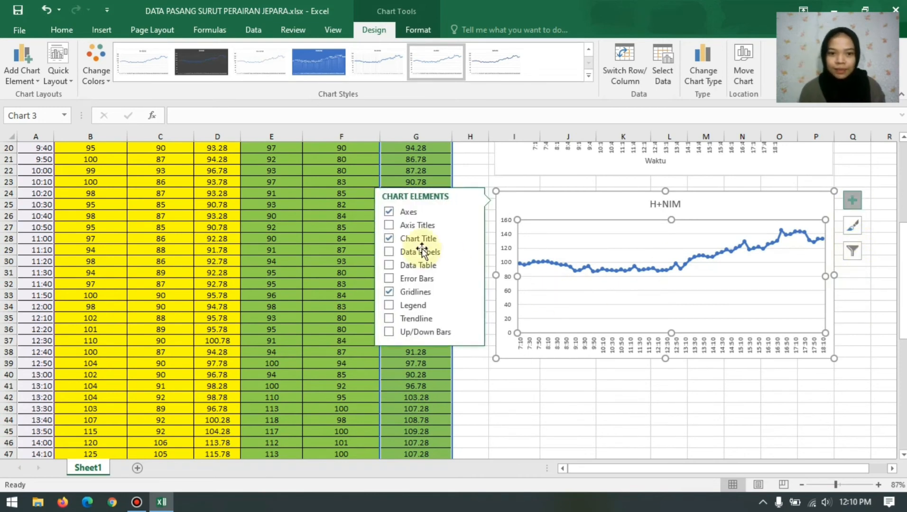
{"action": "left_click", "coordinate": [422, 229]}
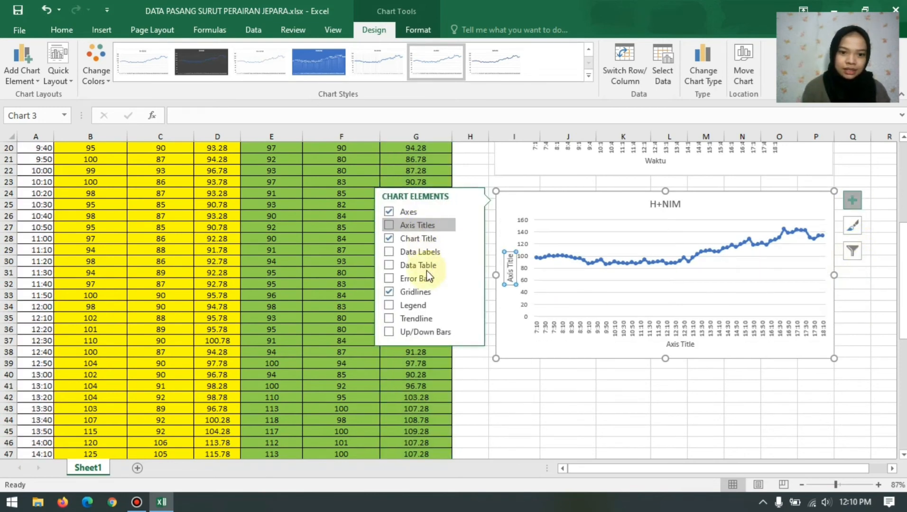
{"action": "left_click", "coordinate": [429, 310]}
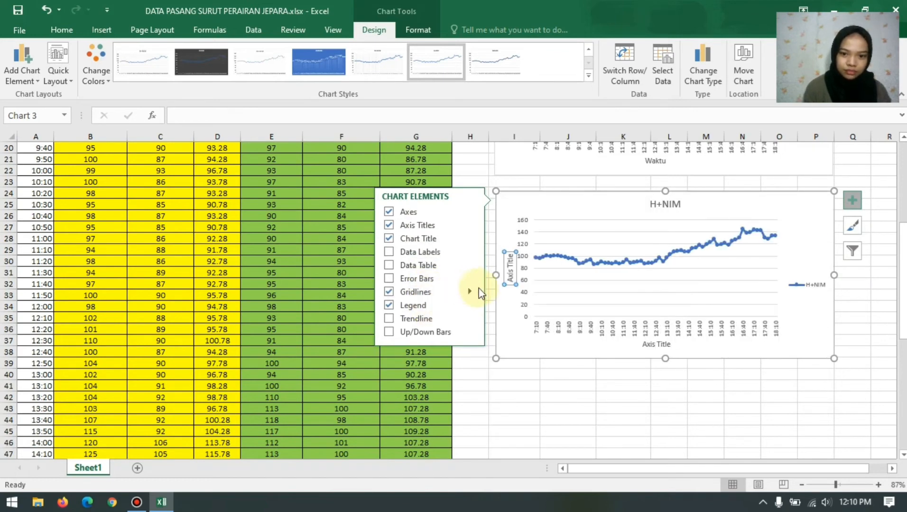
Step: Title the H+NIM chart's vertical axis "H" and its horizontal axis "Waktu", and close the formatting pane
{"action": "double_click", "coordinate": [511, 266]}
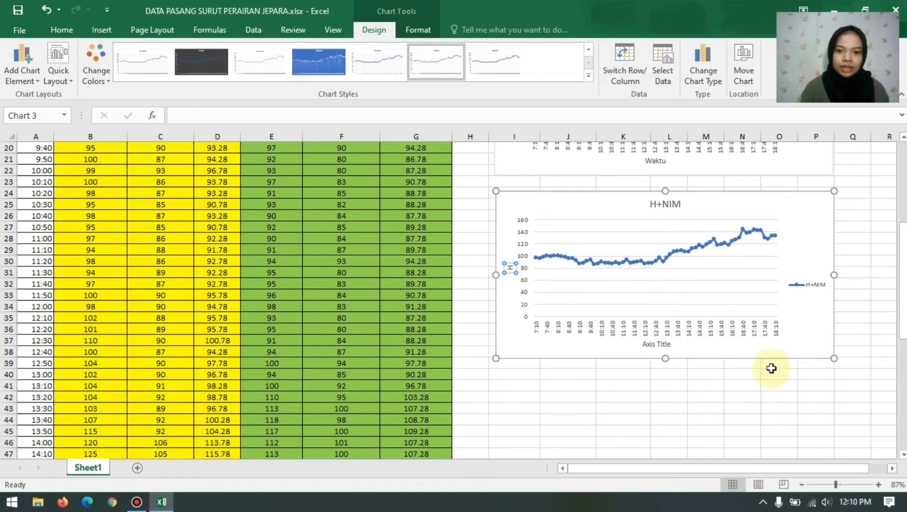
{"action": "double_click", "coordinate": [666, 345]}
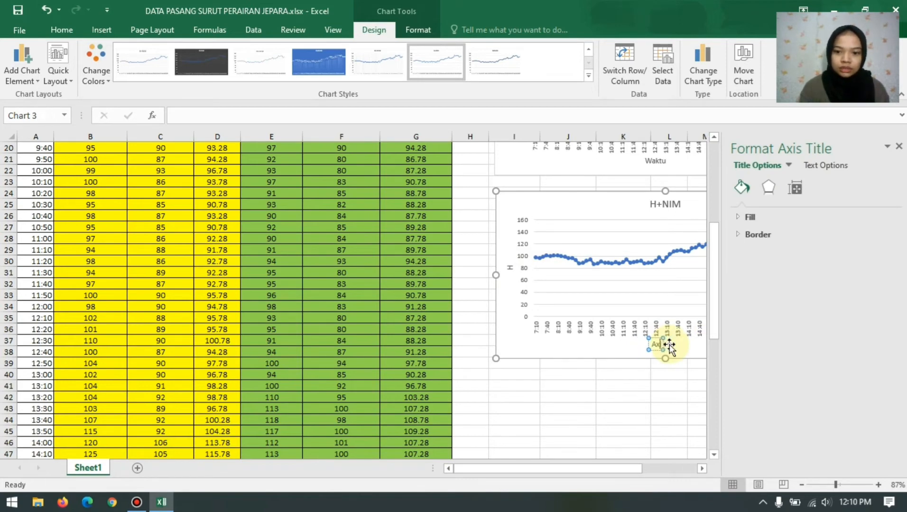
{"action": "type", "text": "Wak"}
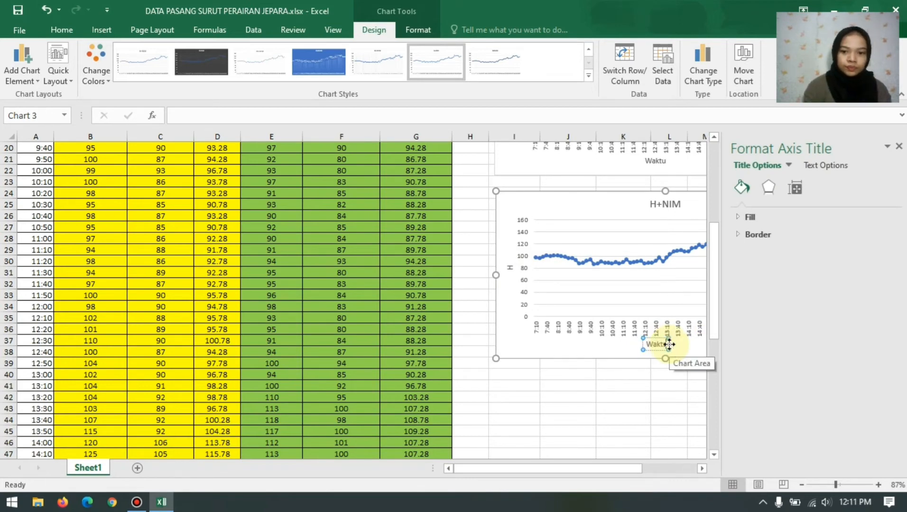
{"action": "type", "text": "tu"}
{"action": "left_click", "coordinate": [664, 385]}
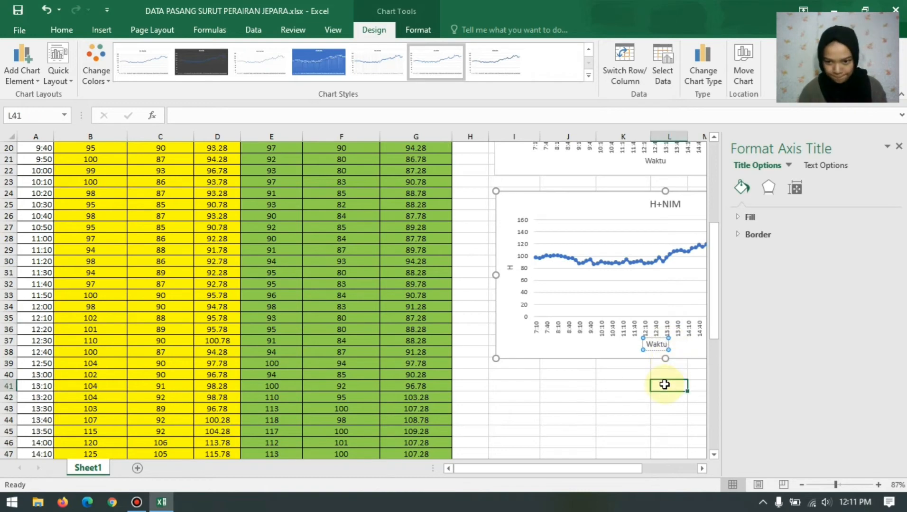
{"action": "left_click", "coordinate": [899, 147]}
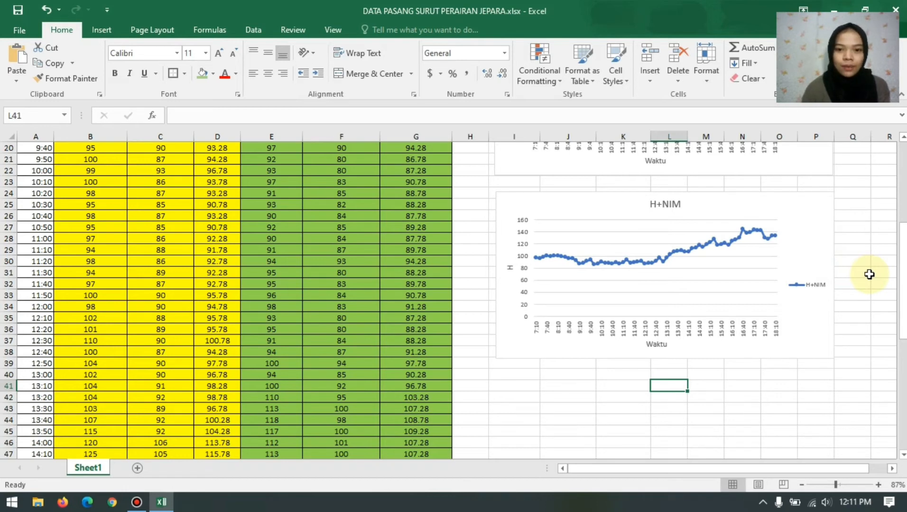
Step: Add a series named HHWL to the second chart, using the STASIUN 2 HHWL value in K4
{"action": "left_click", "coordinate": [715, 264]}
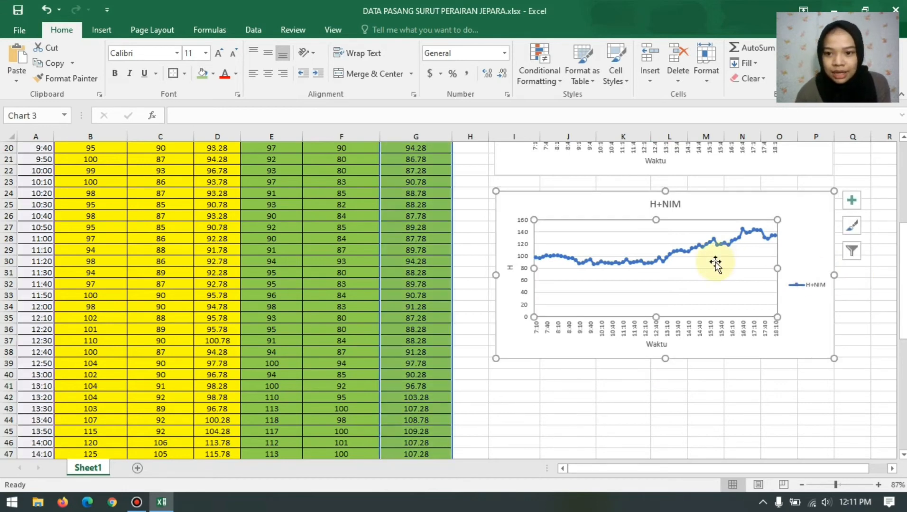
{"action": "right_click", "coordinate": [716, 264]}
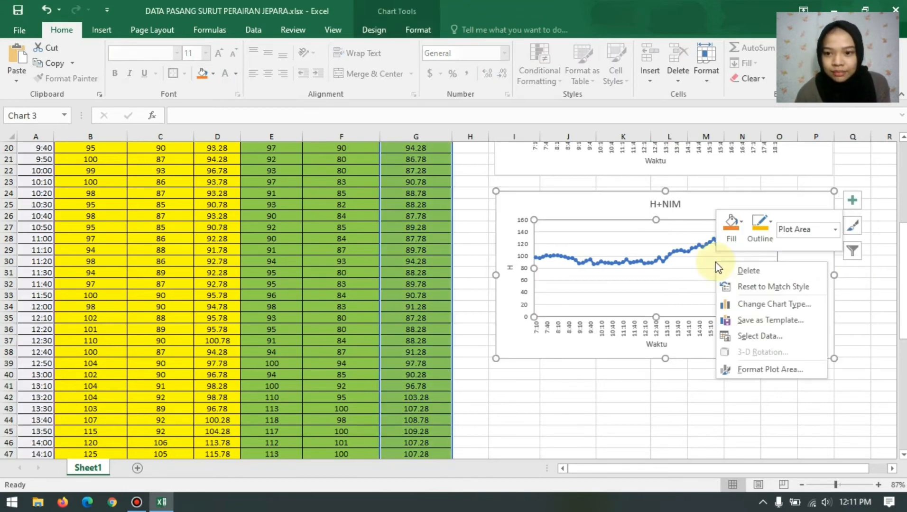
{"action": "left_click", "coordinate": [745, 336]}
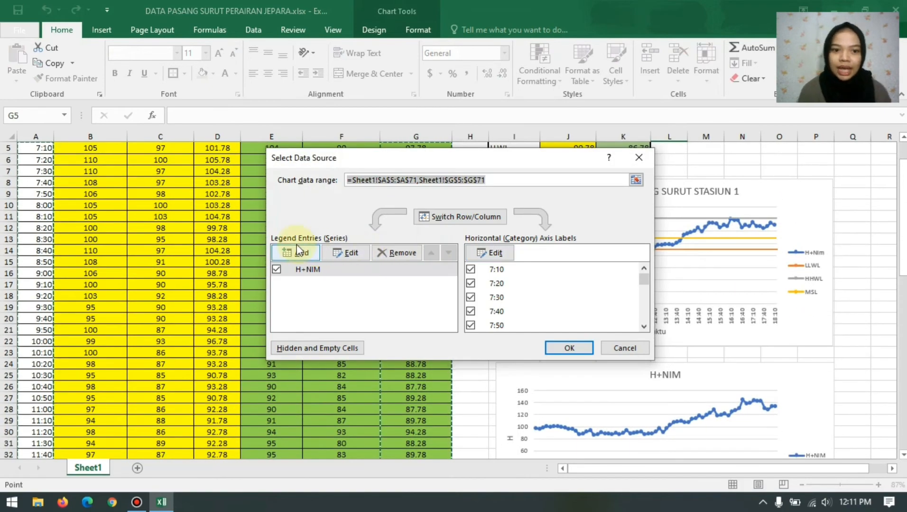
{"action": "left_click", "coordinate": [296, 250]}
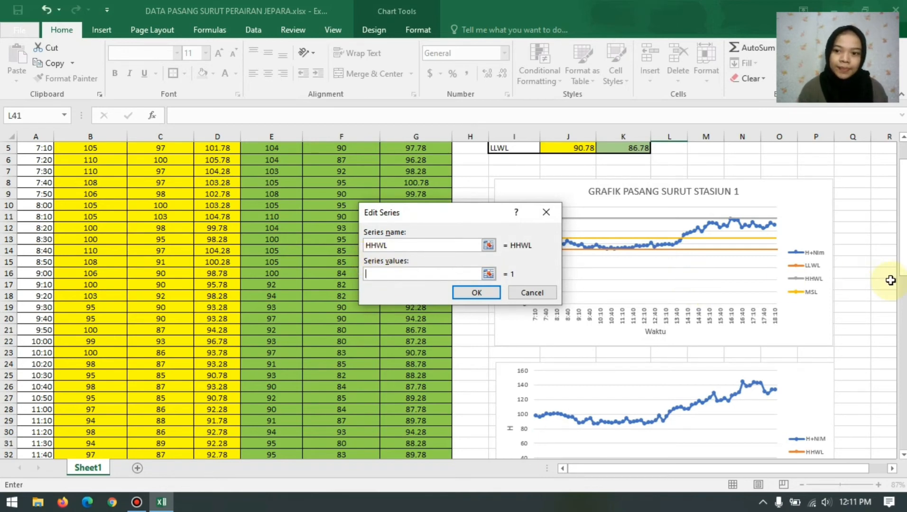
{"action": "left_click_drag", "start_coordinate": [903, 266], "coordinate": [904, 212]}
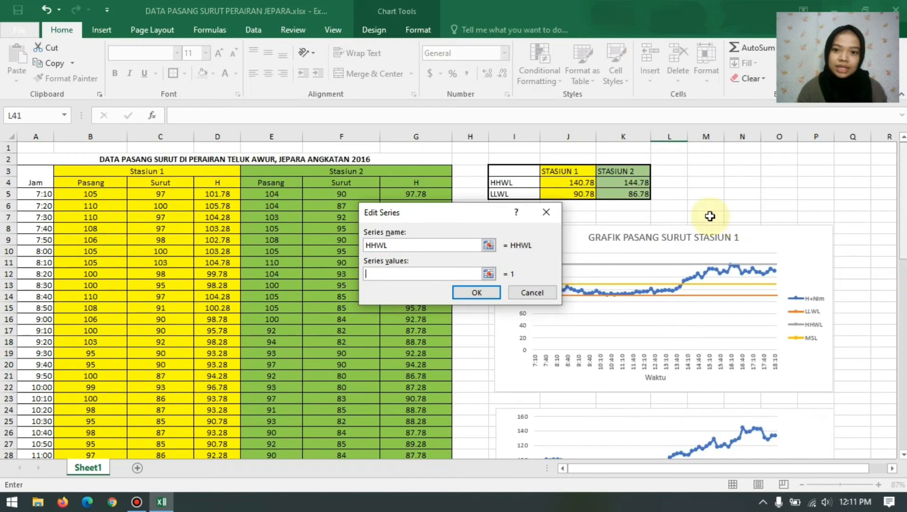
{"action": "left_click", "coordinate": [640, 182]}
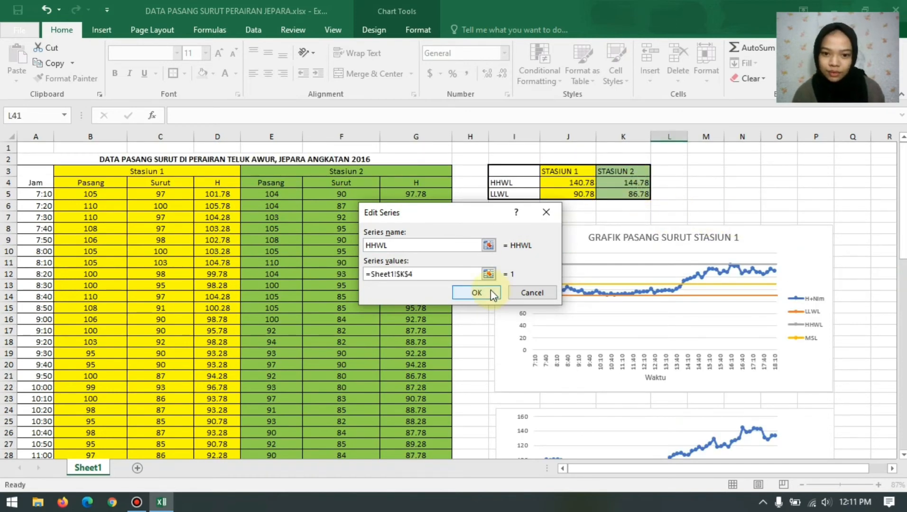
{"action": "left_click", "coordinate": [493, 294]}
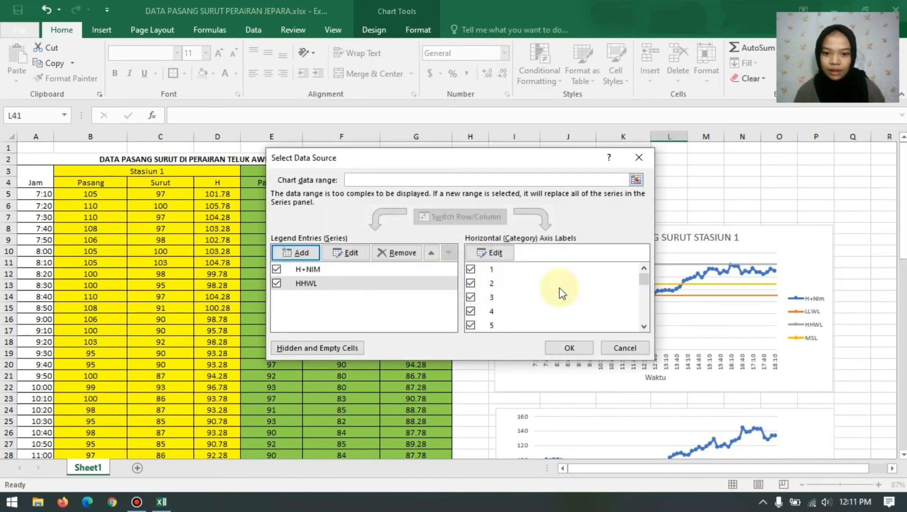
{"action": "left_click", "coordinate": [571, 348]}
Step: Draw a straight horizontal line about 4.31" long across the second chart's plot area, starting at the HHWL point
{"action": "left_click_drag", "start_coordinate": [904, 212], "coordinate": [905, 221]}
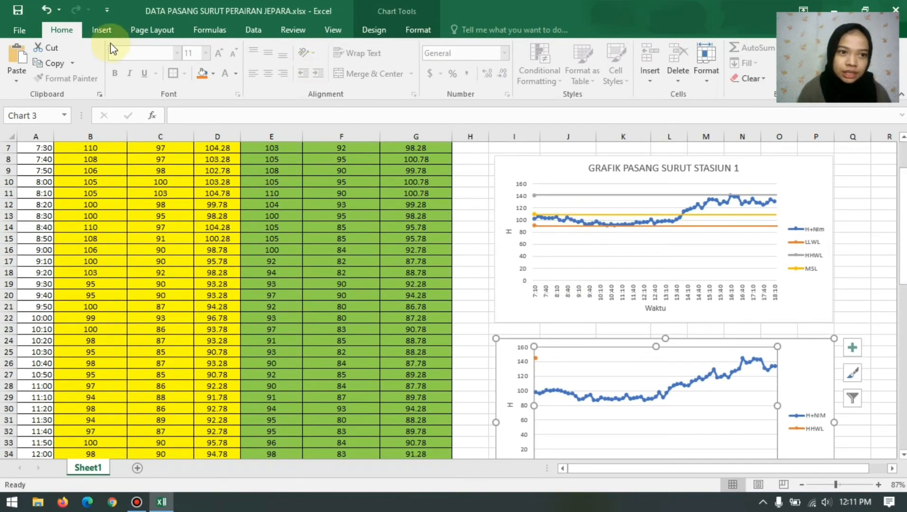
{"action": "left_click", "coordinate": [105, 32]}
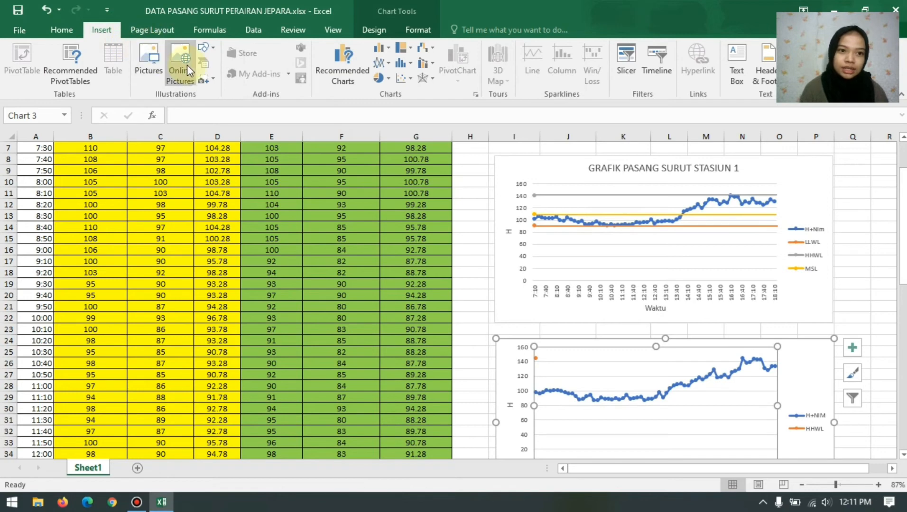
{"action": "left_click", "coordinate": [207, 50]}
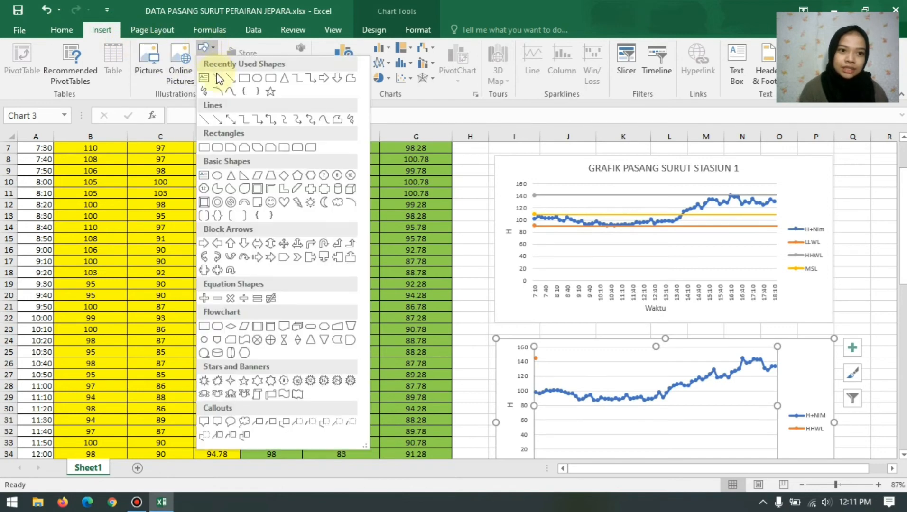
{"action": "left_click", "coordinate": [217, 77]}
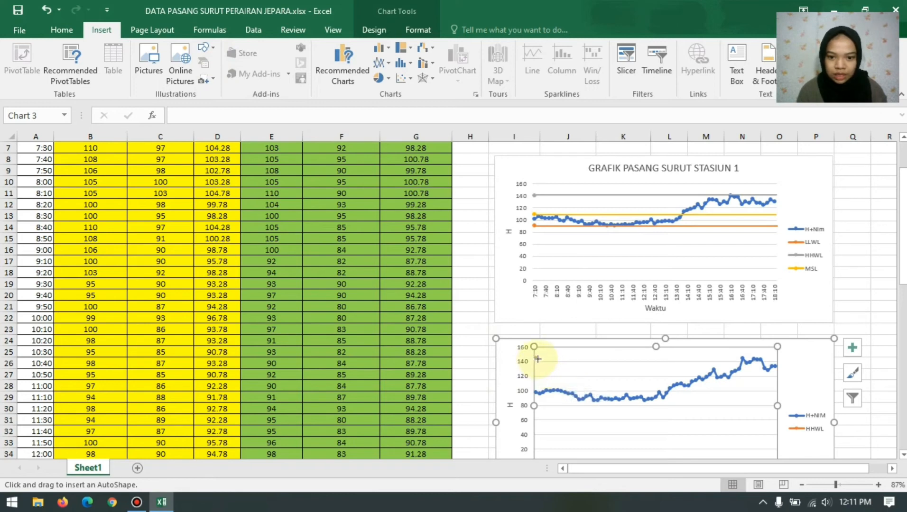
{"action": "left_click_drag", "start_coordinate": [536, 359], "coordinate": [776, 384]}
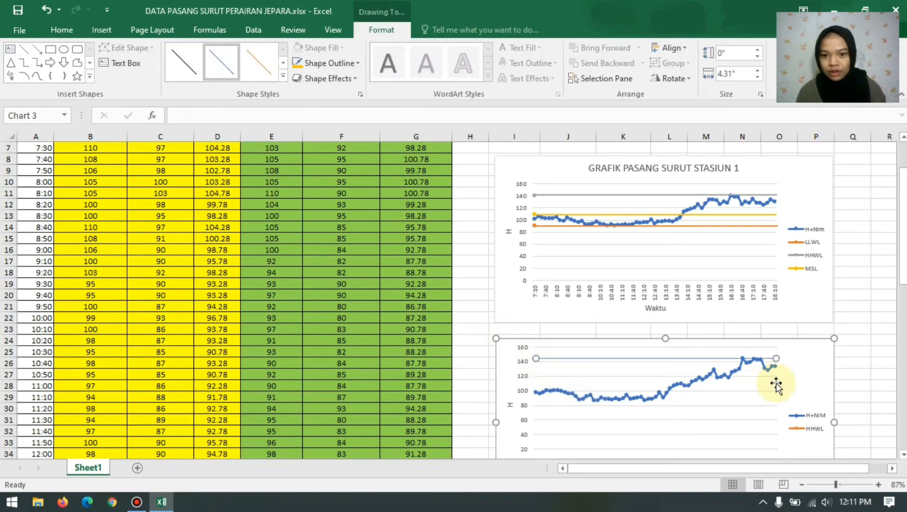
Step: Format the HHWL reference line with an orange outline and a 1½ pt weight
{"action": "left_click", "coordinate": [340, 64]}
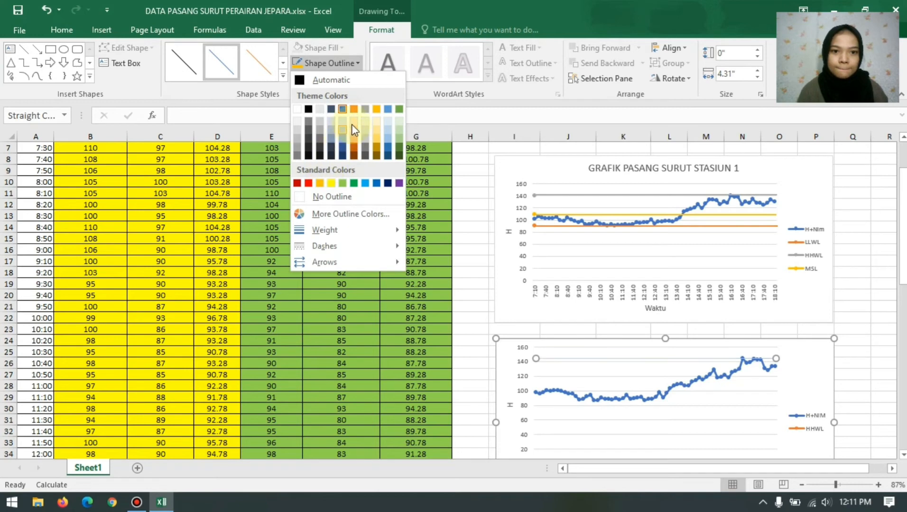
{"action": "left_click", "coordinate": [354, 110]}
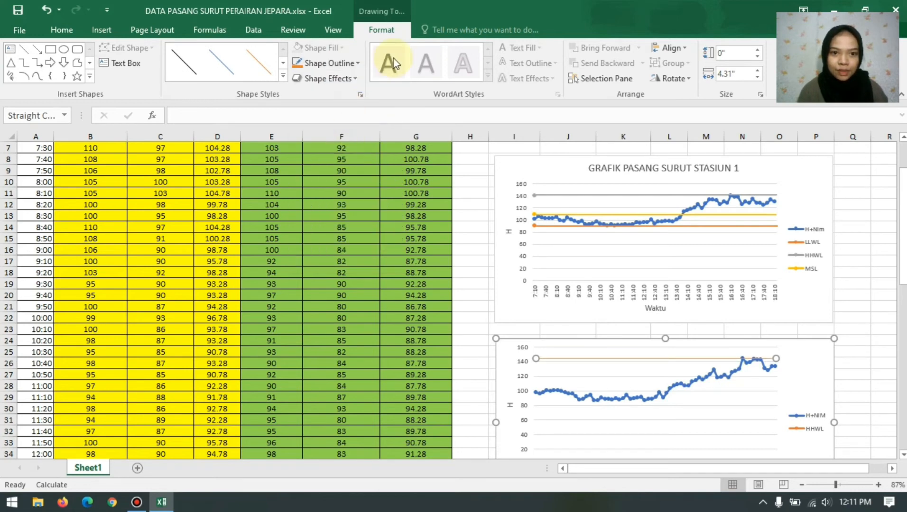
{"action": "left_click", "coordinate": [357, 64]}
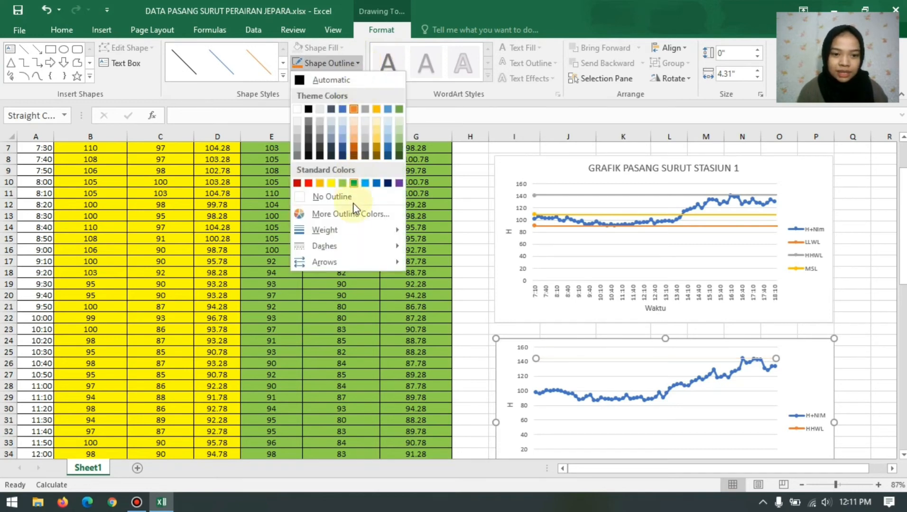
{"action": "mouse_move", "coordinate": [351, 231]}
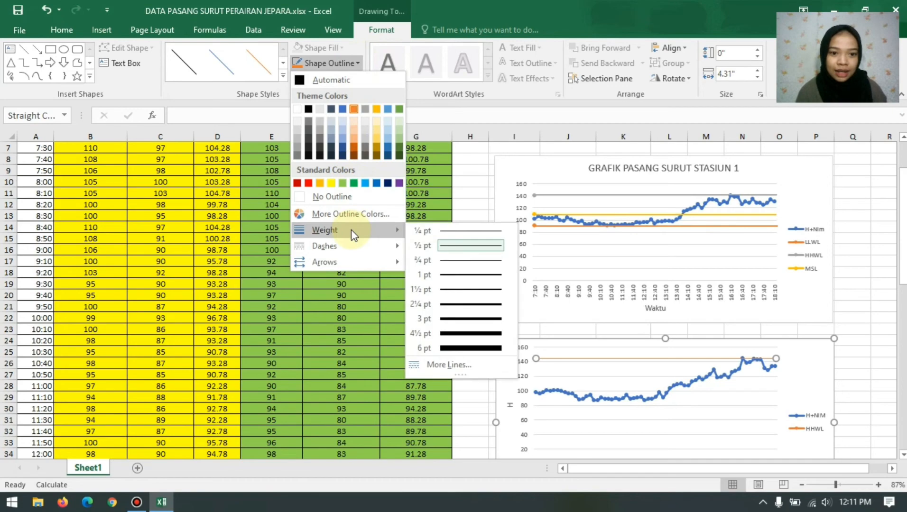
{"action": "left_click", "coordinate": [457, 292]}
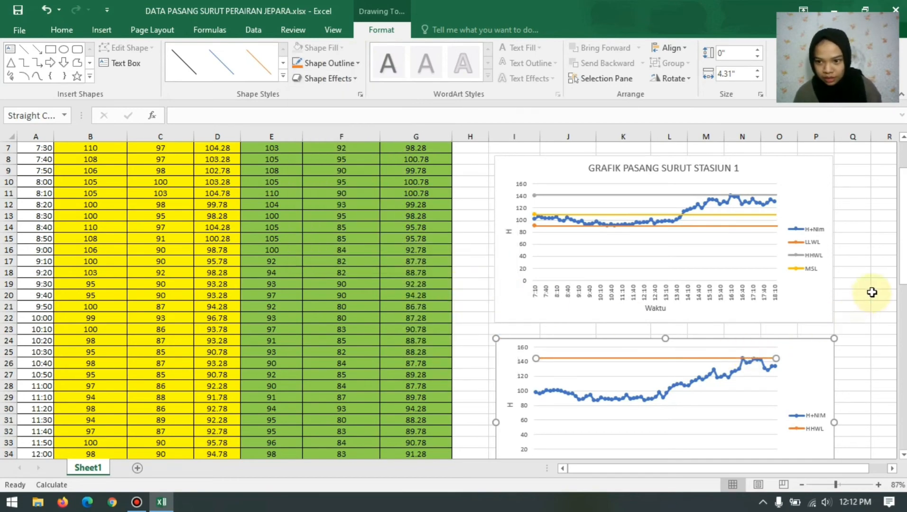
Step: Add a series named LLWL to the second chart, using the STASIUN 2 LLWL value in K5
{"action": "left_click_drag", "start_coordinate": [902, 278], "coordinate": [901, 302]}
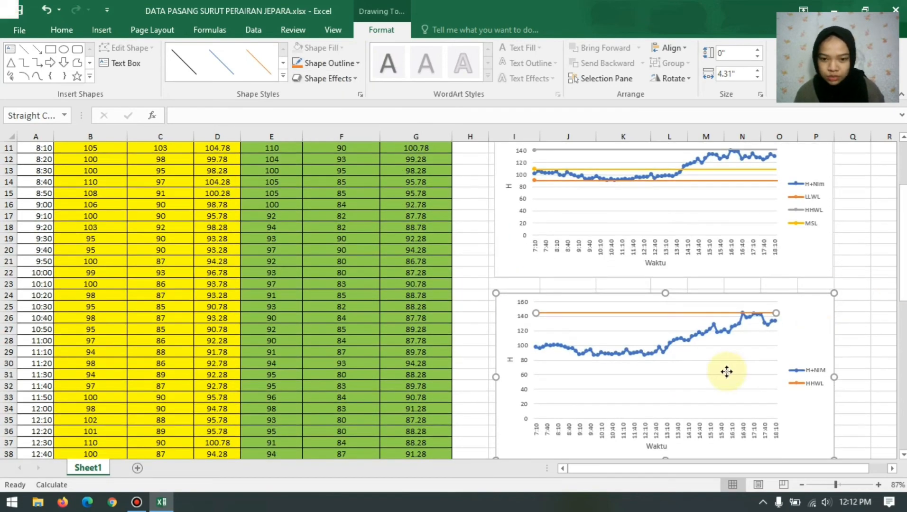
{"action": "left_click", "coordinate": [726, 372]}
{"action": "right_click", "coordinate": [726, 372]}
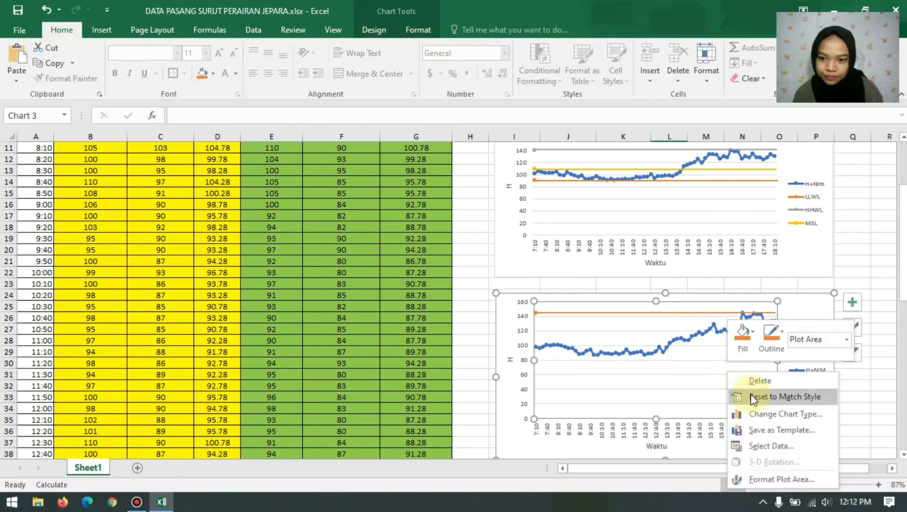
{"action": "left_click", "coordinate": [755, 447]}
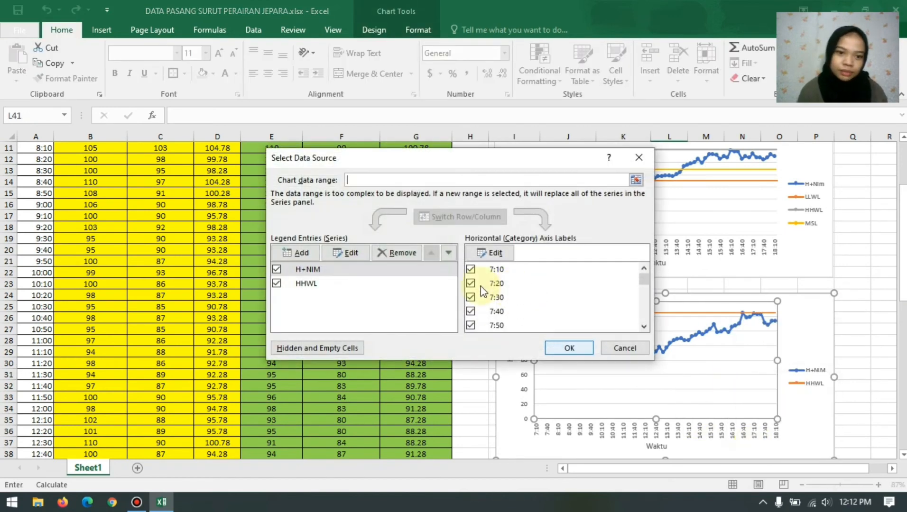
{"action": "left_click", "coordinate": [293, 247]}
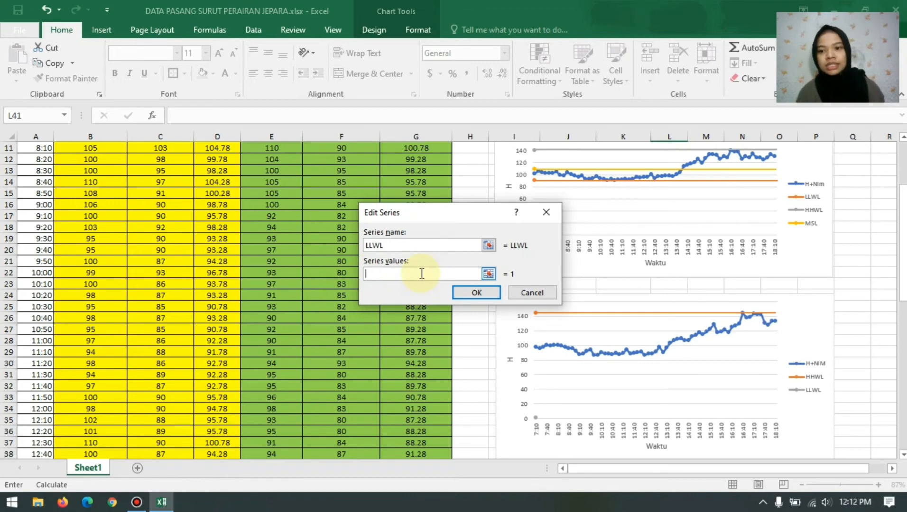
{"action": "left_click", "coordinate": [904, 244]}
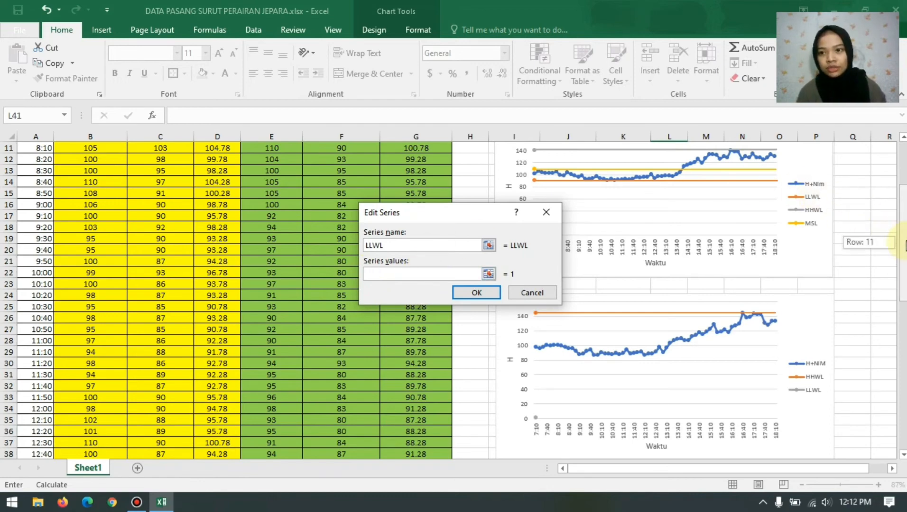
{"action": "left_click_drag", "start_coordinate": [904, 245], "coordinate": [904, 194]}
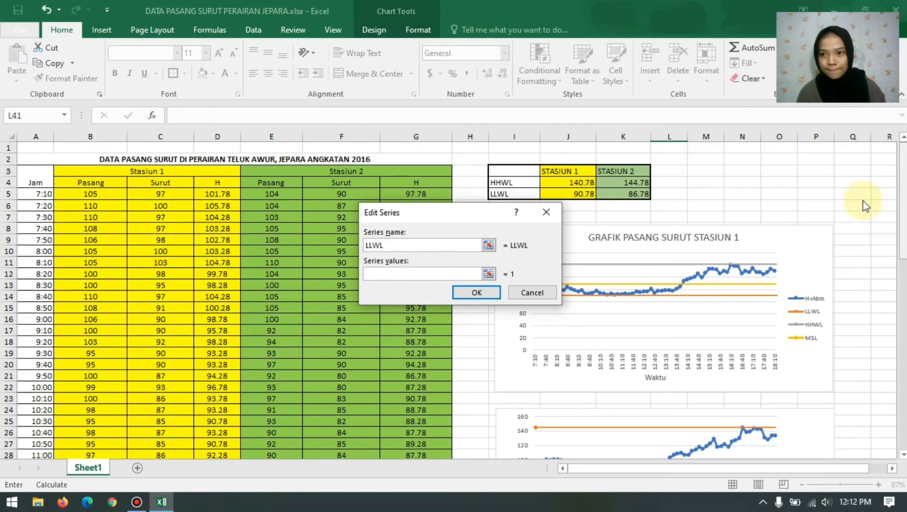
{"action": "left_click", "coordinate": [640, 194]}
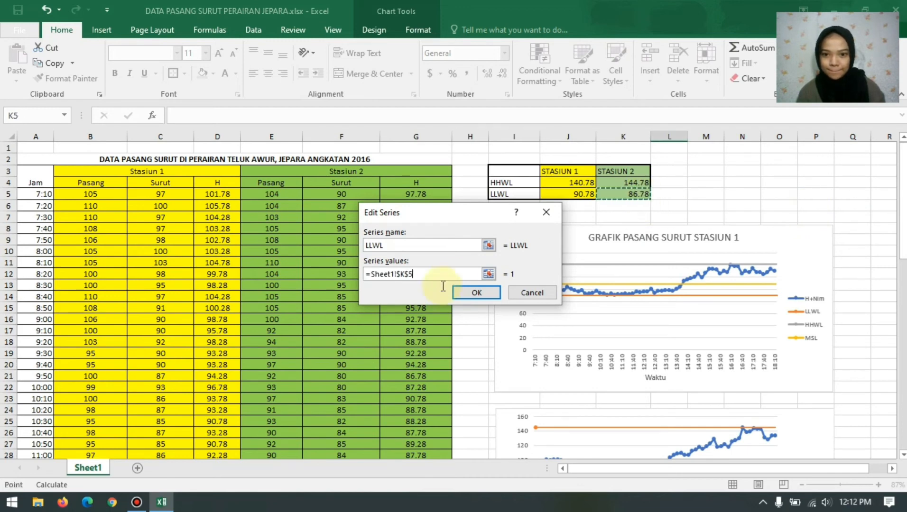
{"action": "left_click", "coordinate": [464, 292]}
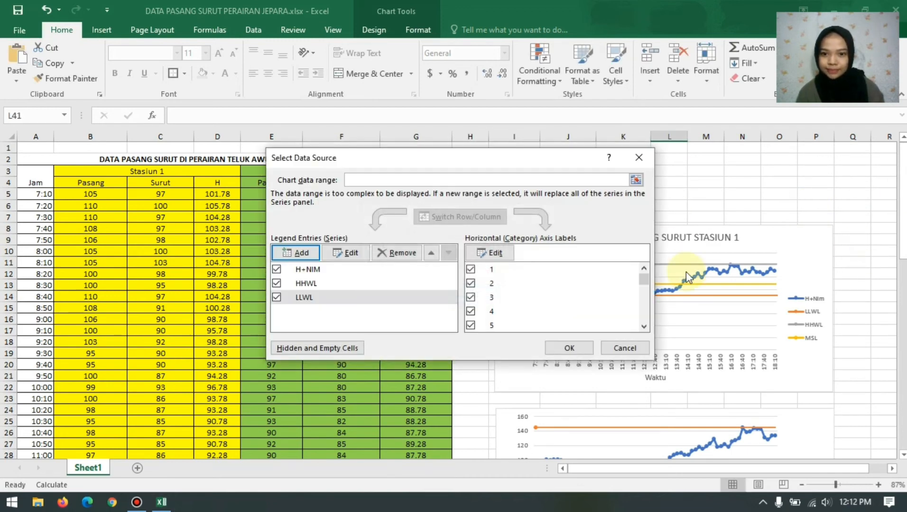
{"action": "left_click", "coordinate": [567, 348]}
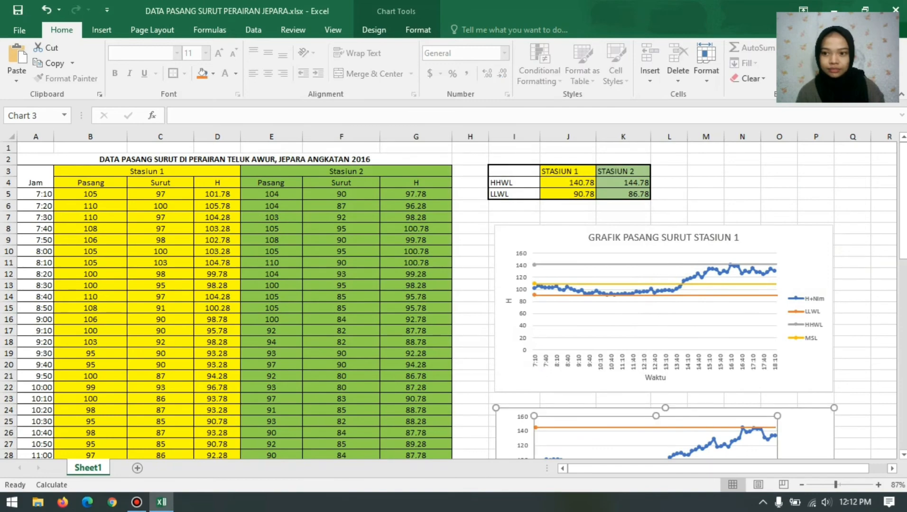
Step: Draw a straight horizontal line about 4.35" long across the second chart's plot area, starting at the LLWL point
{"action": "left_click_drag", "start_coordinate": [903, 251], "coordinate": [902, 273]}
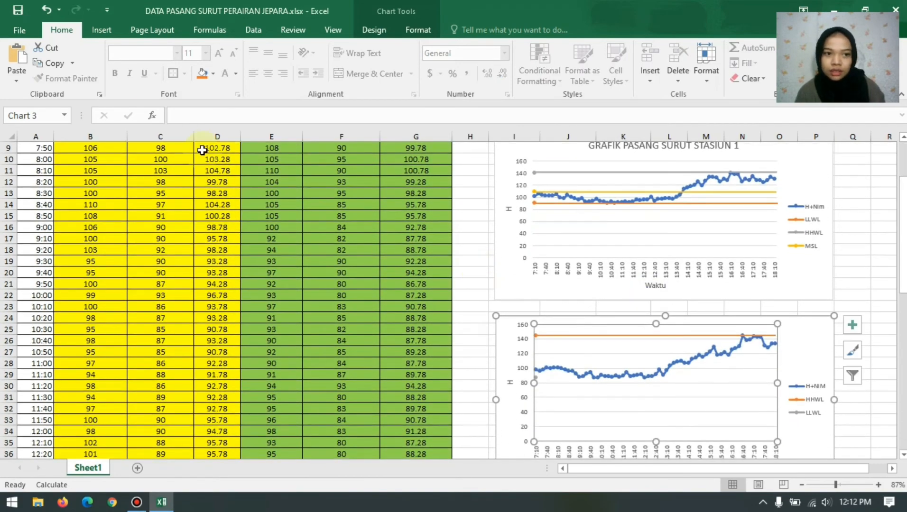
{"action": "left_click", "coordinate": [107, 35]}
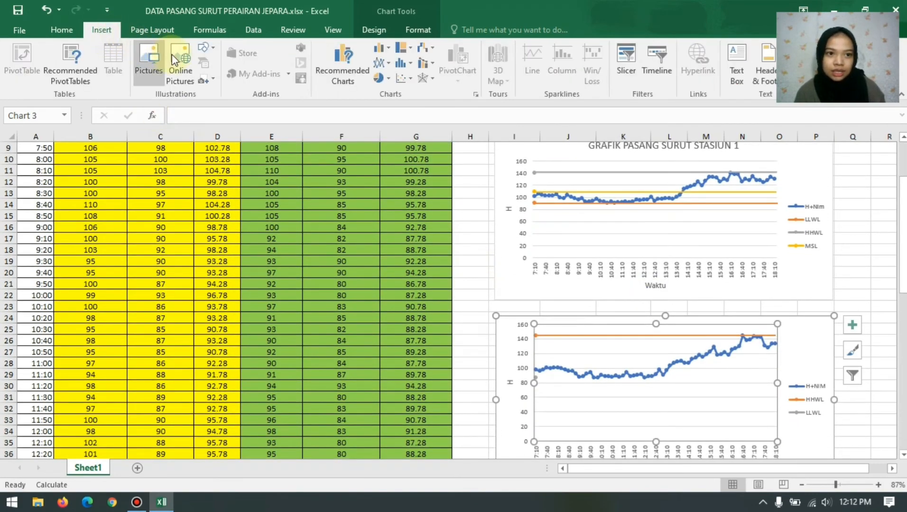
{"action": "left_click", "coordinate": [202, 49]}
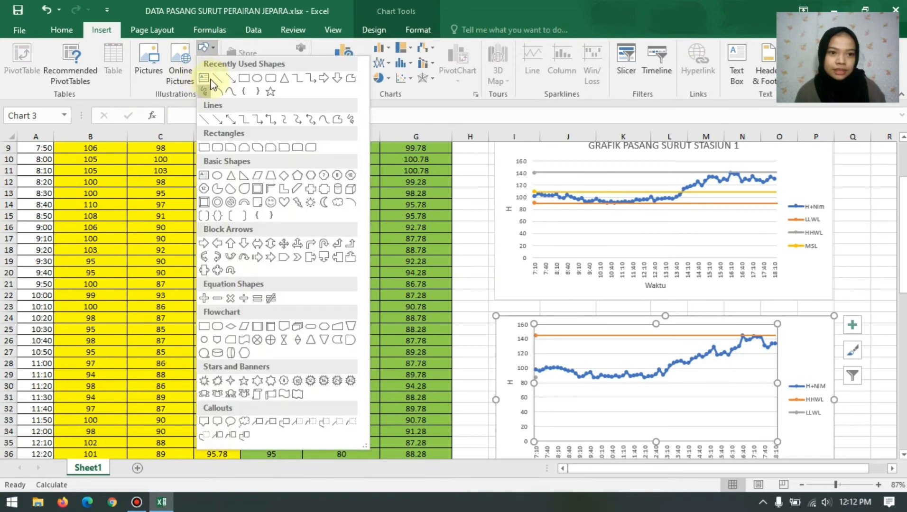
{"action": "left_click", "coordinate": [218, 79]}
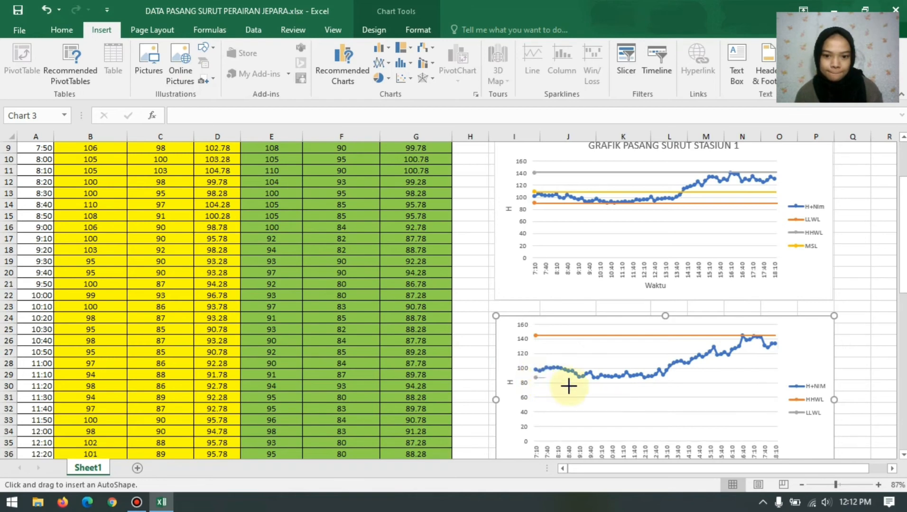
{"action": "left_click_drag", "start_coordinate": [778, 406], "coordinate": [778, 407]}
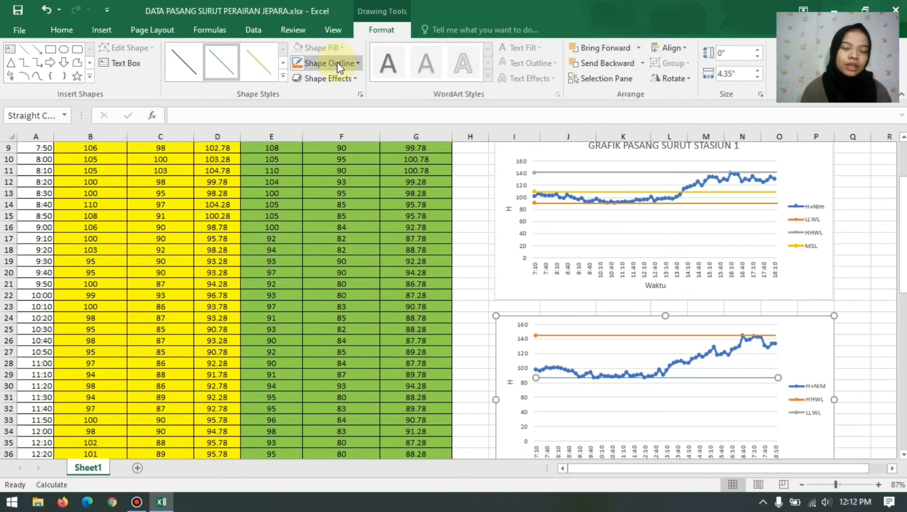
Step: Format the LLWL reference line with a gray outline matching its legend entry and a 1½ pt weight, and deselect it
{"action": "left_click", "coordinate": [333, 63]}
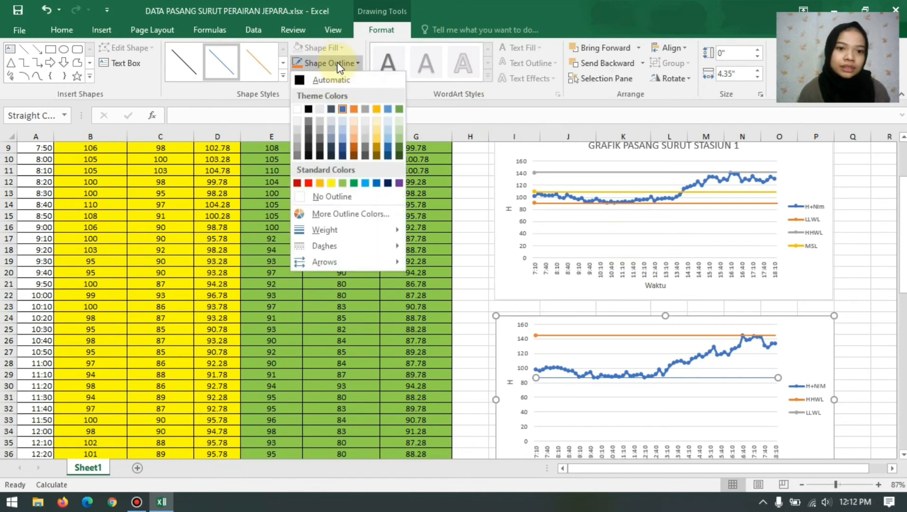
{"action": "left_click", "coordinate": [320, 137]}
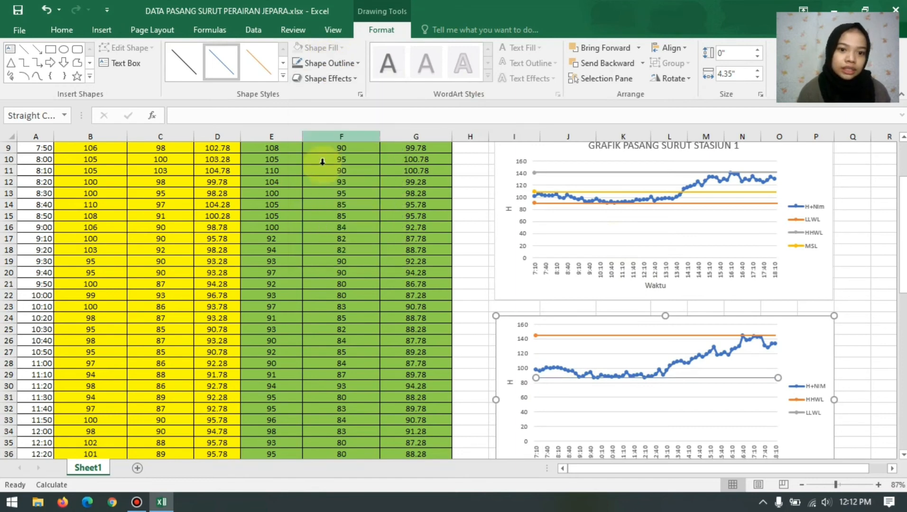
{"action": "left_click", "coordinate": [315, 63]}
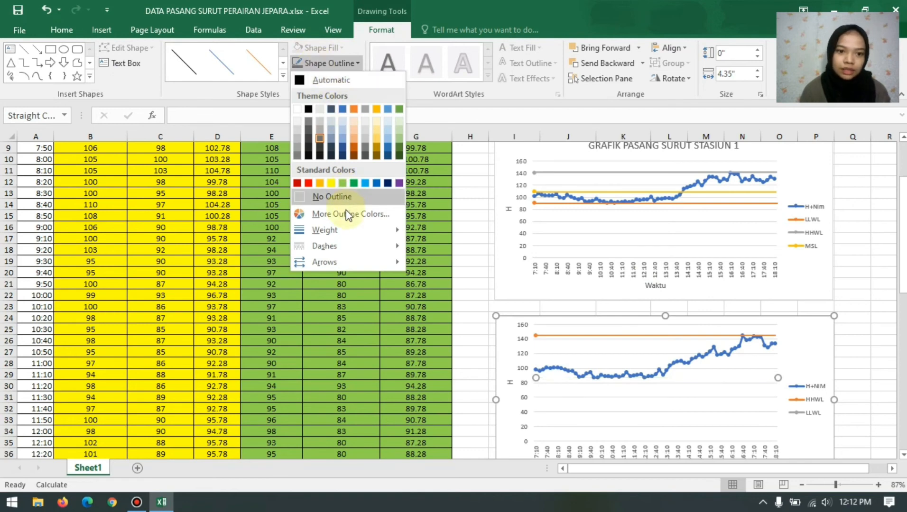
{"action": "mouse_move", "coordinate": [348, 229]}
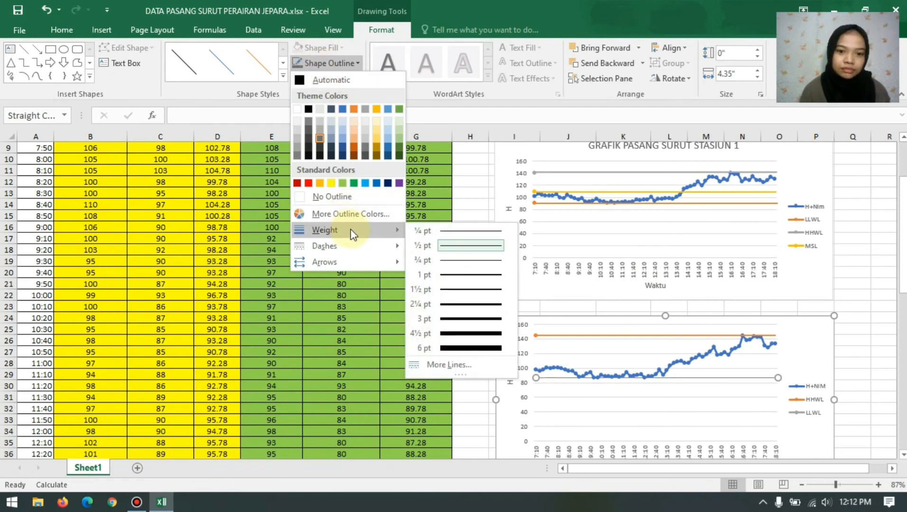
{"action": "left_click", "coordinate": [454, 289]}
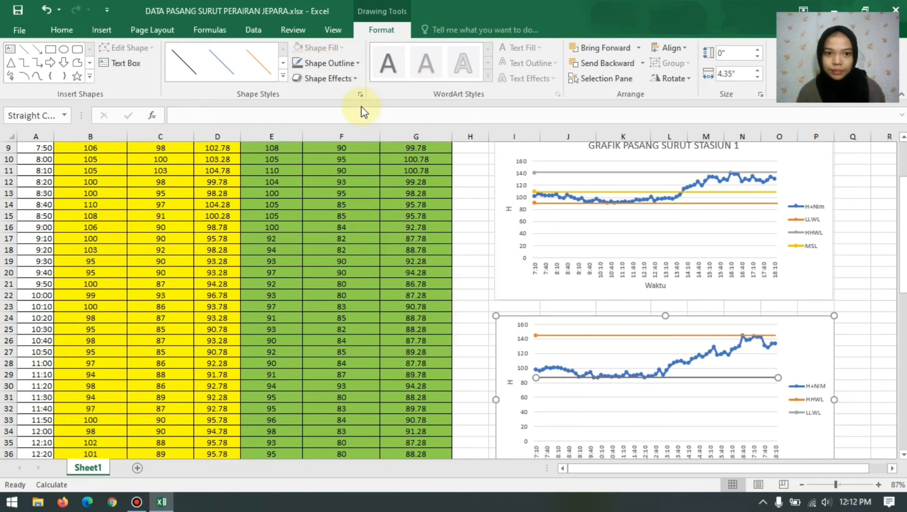
{"action": "left_click", "coordinate": [356, 63]}
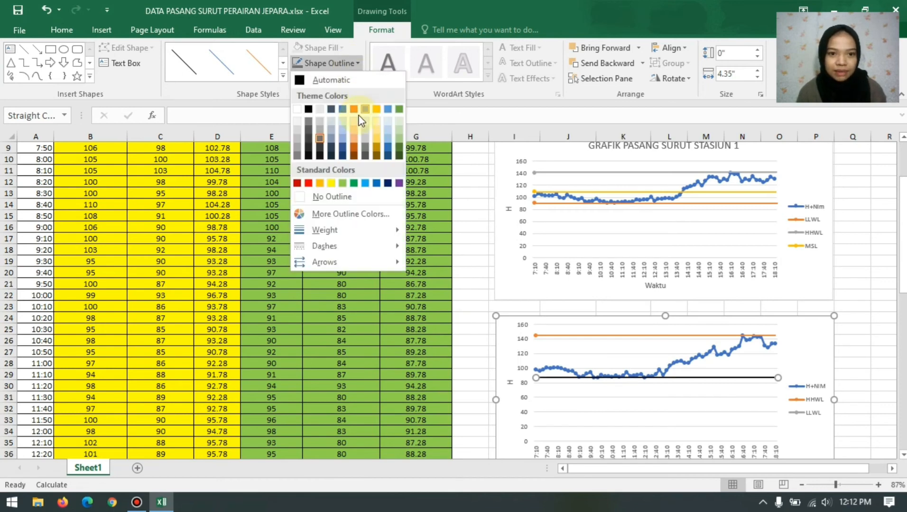
{"action": "left_click", "coordinate": [324, 131]}
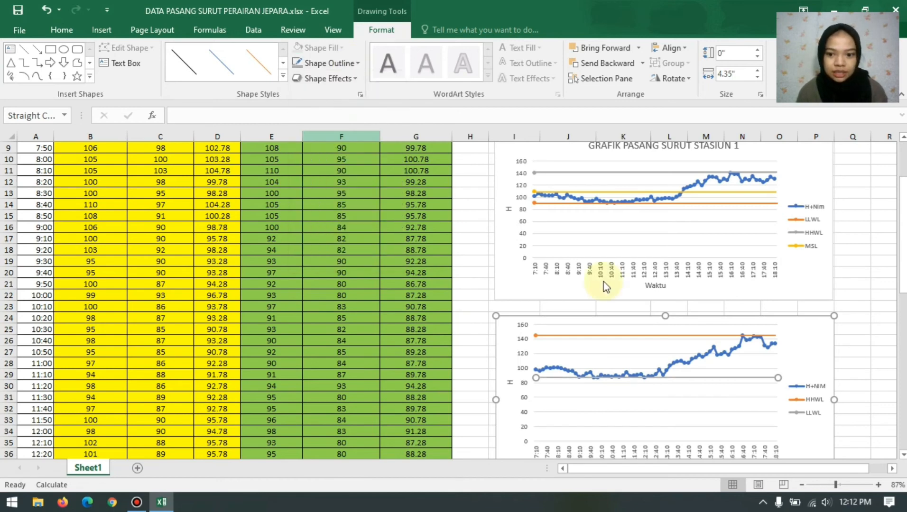
{"action": "left_click", "coordinate": [864, 388]}
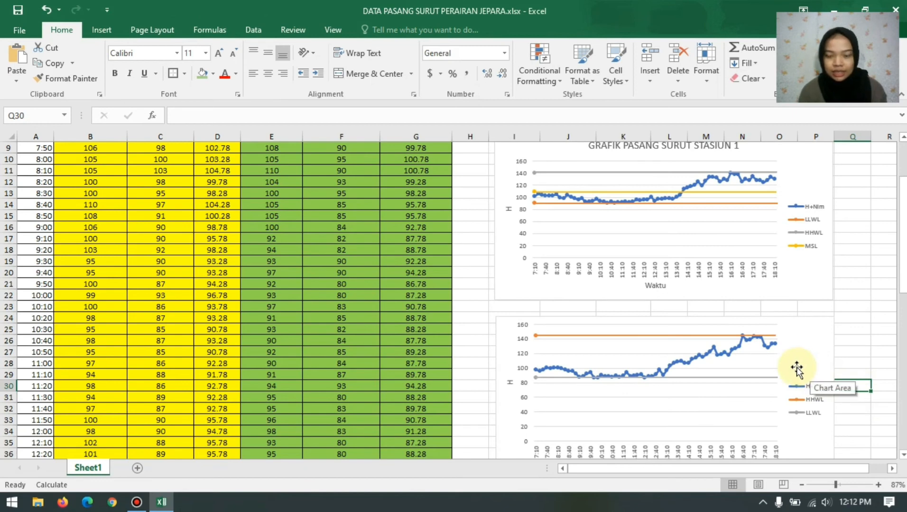
Step: Add a series named MSL to the second chart, using the MSL STASIUN 2 value in G73
{"action": "left_click", "coordinate": [763, 367]}
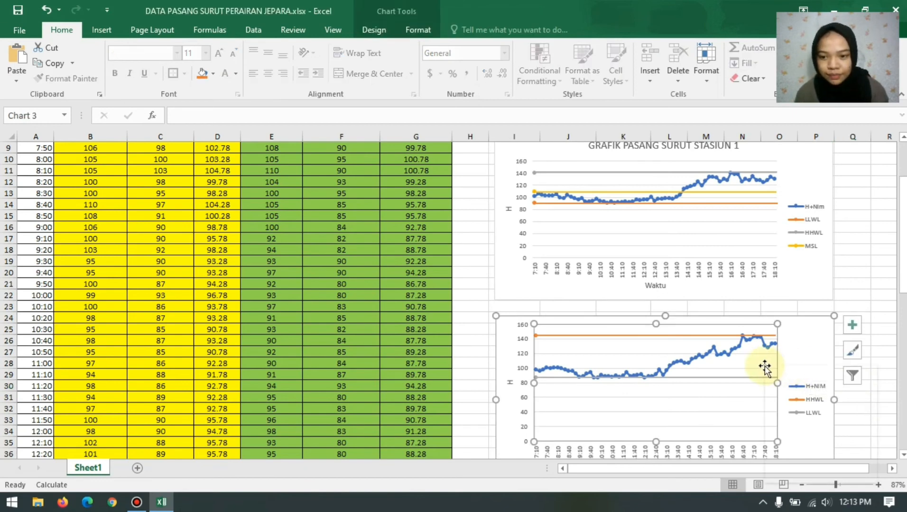
{"action": "right_click", "coordinate": [765, 368]}
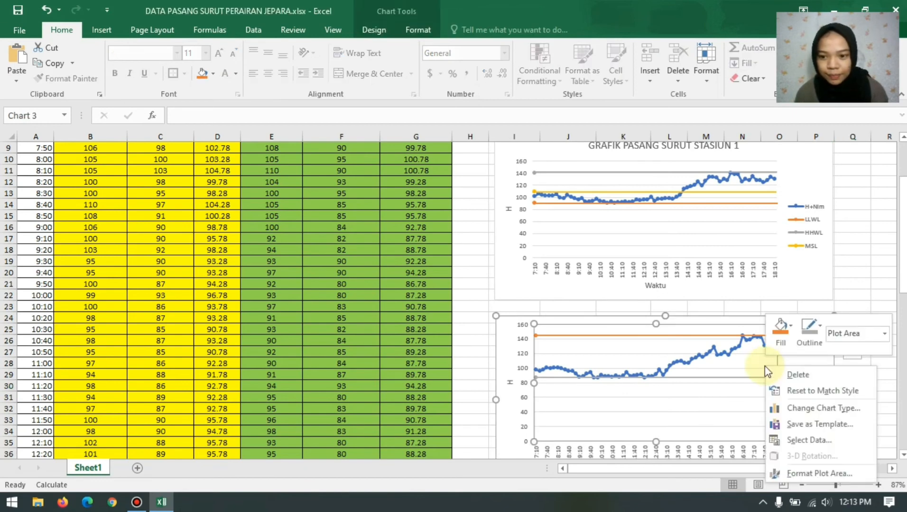
{"action": "left_click", "coordinate": [819, 440]}
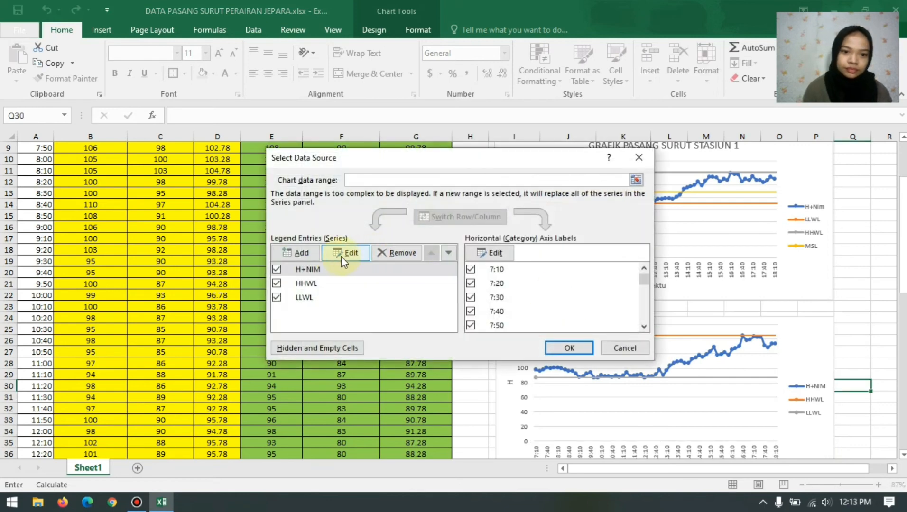
{"action": "left_click", "coordinate": [296, 252]}
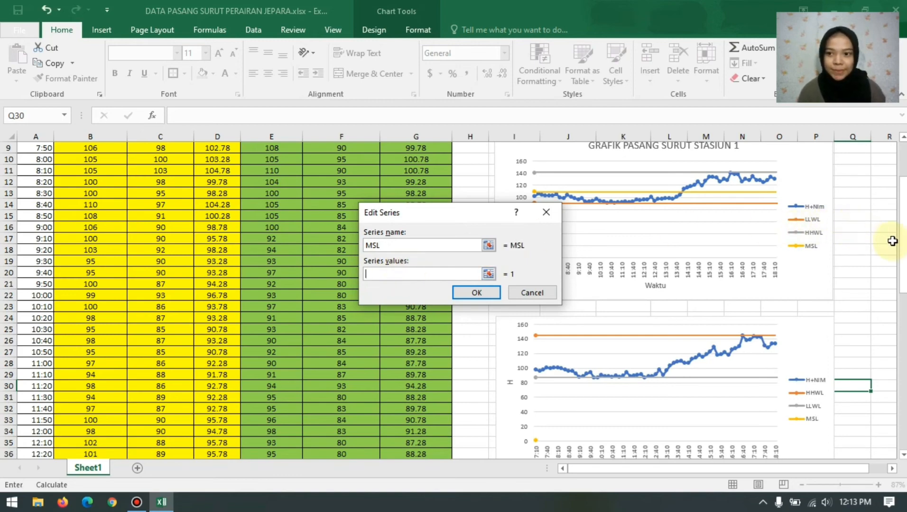
{"action": "left_click_drag", "start_coordinate": [902, 252], "coordinate": [893, 420]}
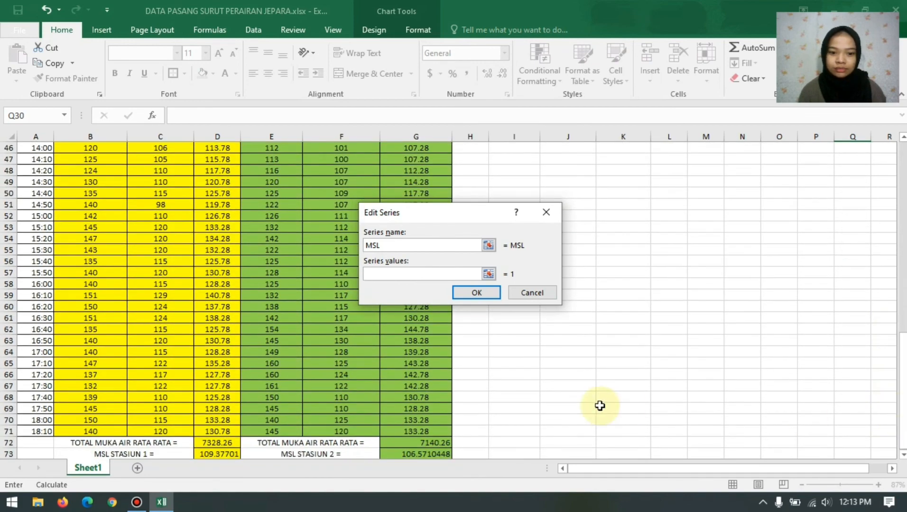
{"action": "left_click", "coordinate": [427, 455]}
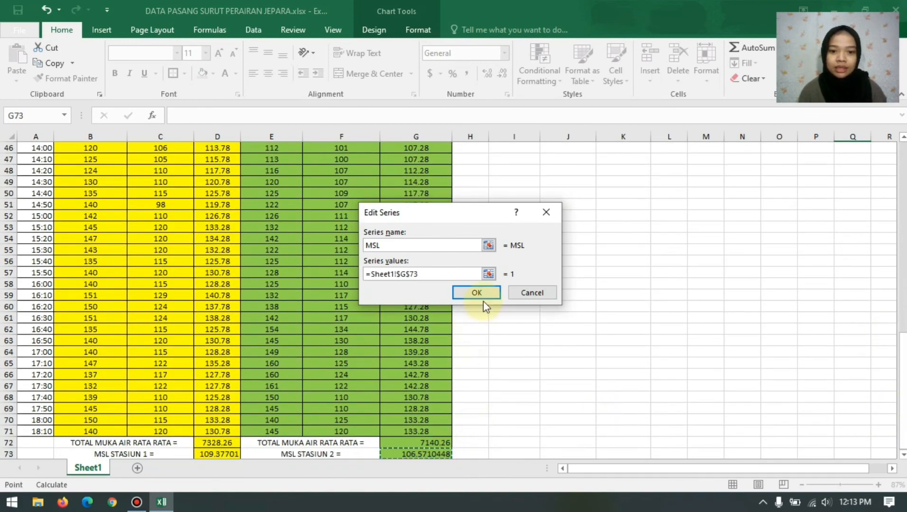
{"action": "left_click", "coordinate": [477, 293]}
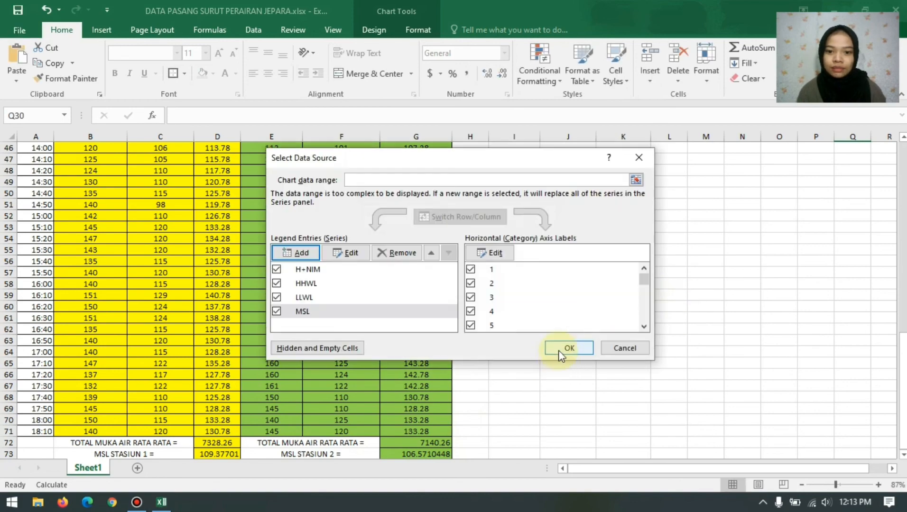
{"action": "left_click", "coordinate": [559, 350]}
Step: Draw a straight horizontal line about 4.36" long across the second chart's plot area, starting at the MSL point
{"action": "left_click_drag", "start_coordinate": [903, 381], "coordinate": [903, 270]}
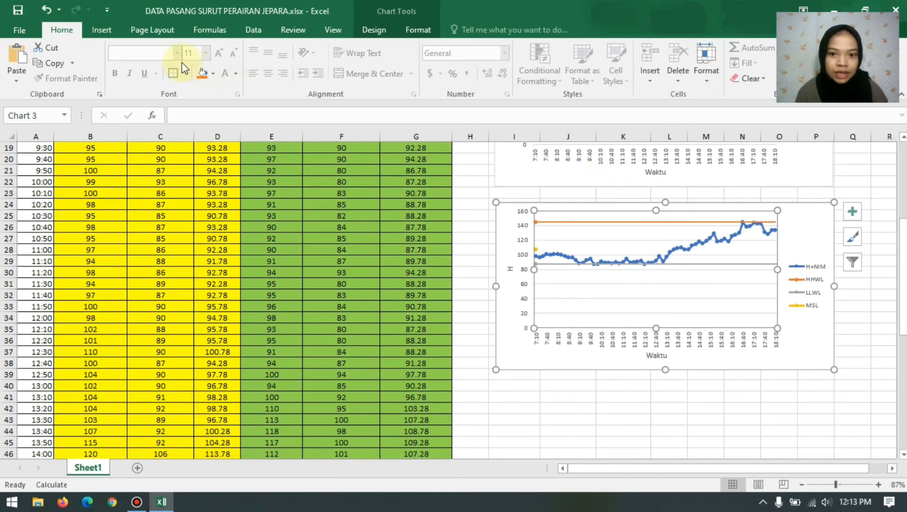
{"action": "left_click", "coordinate": [106, 30]}
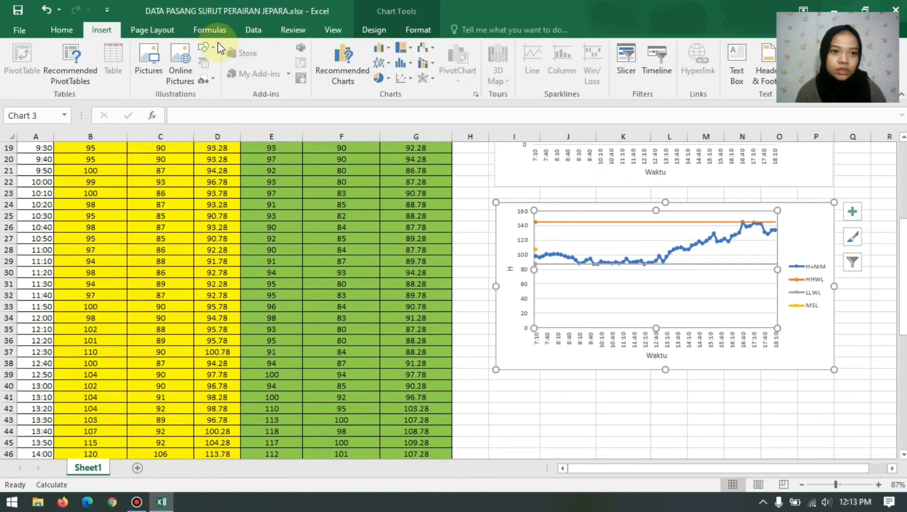
{"action": "left_click", "coordinate": [207, 49]}
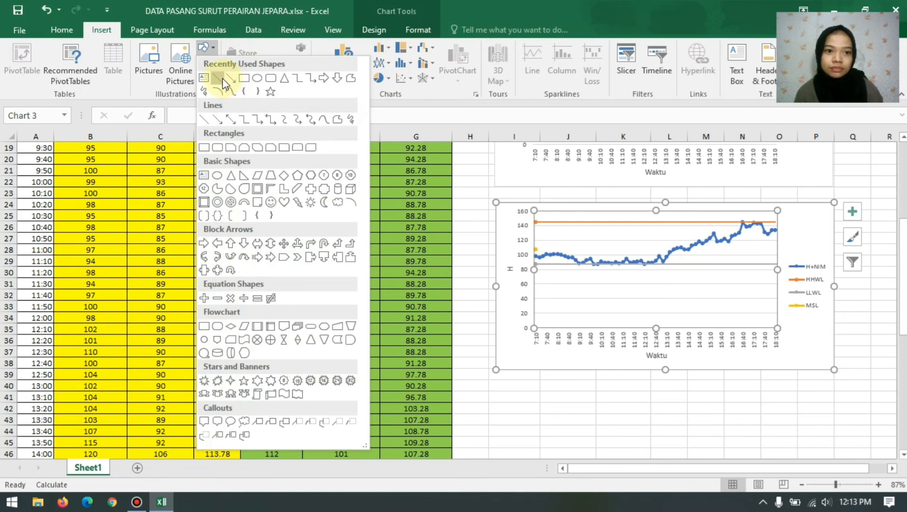
{"action": "left_click", "coordinate": [219, 78]}
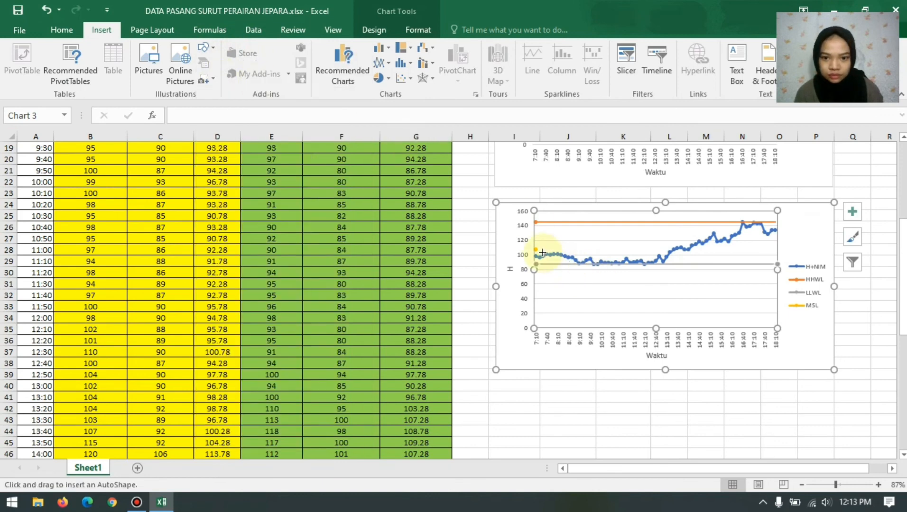
{"action": "mouse_move", "coordinate": [535, 247]}
{"action": "left_mouse_down"}
{"action": "mouse_move", "coordinate": [618, 259]}
{"action": "mouse_move", "coordinate": [779, 257]}
{"action": "left_mouse_up"}
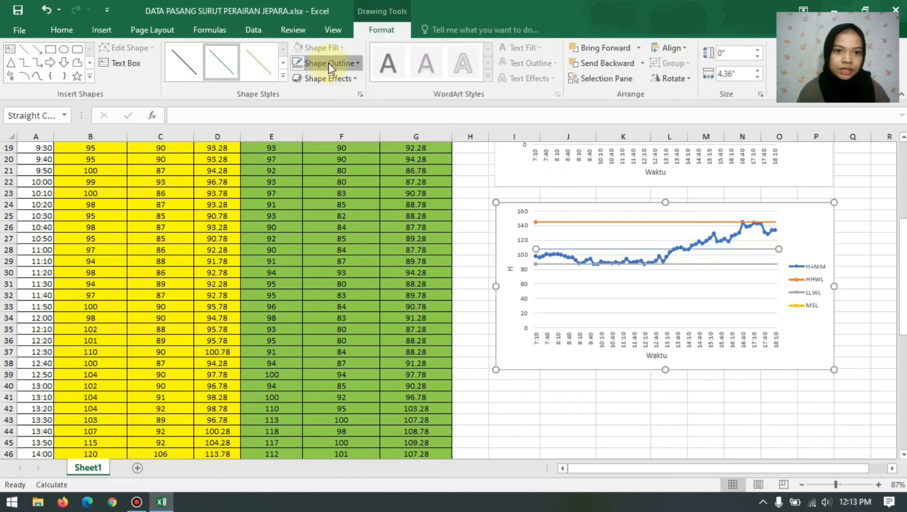
Step: Format the MSL reference line with a gold outline matching its legend entry and a 1½ pt weight, and deselect it
{"action": "left_click", "coordinate": [329, 62]}
{"action": "left_click", "coordinate": [376, 110]}
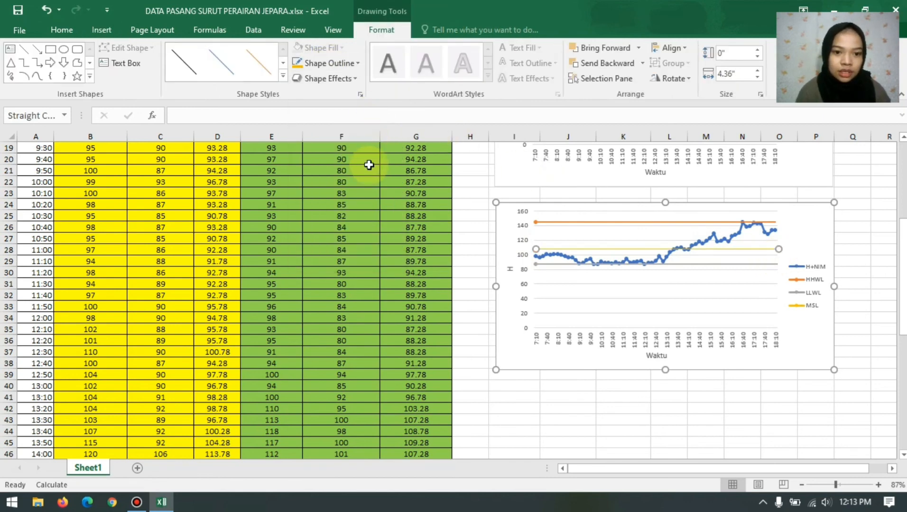
{"action": "left_click", "coordinate": [357, 63]}
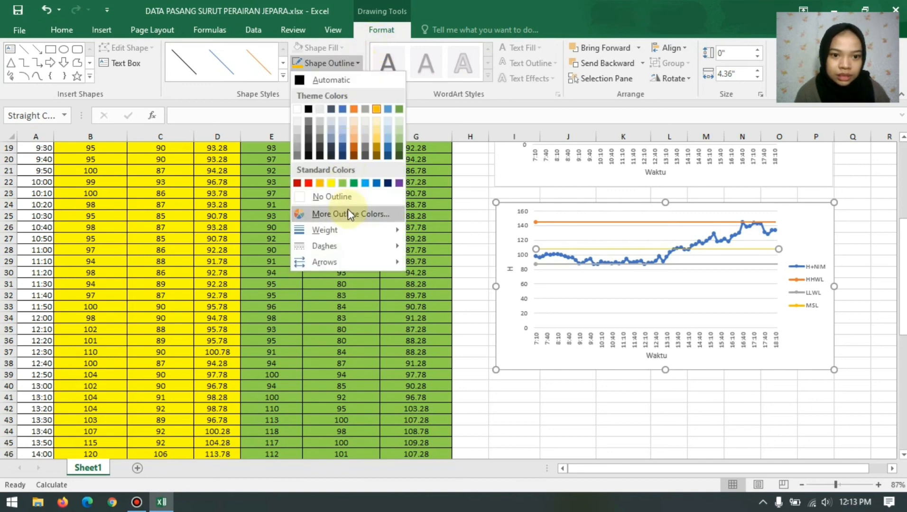
{"action": "mouse_move", "coordinate": [349, 229]}
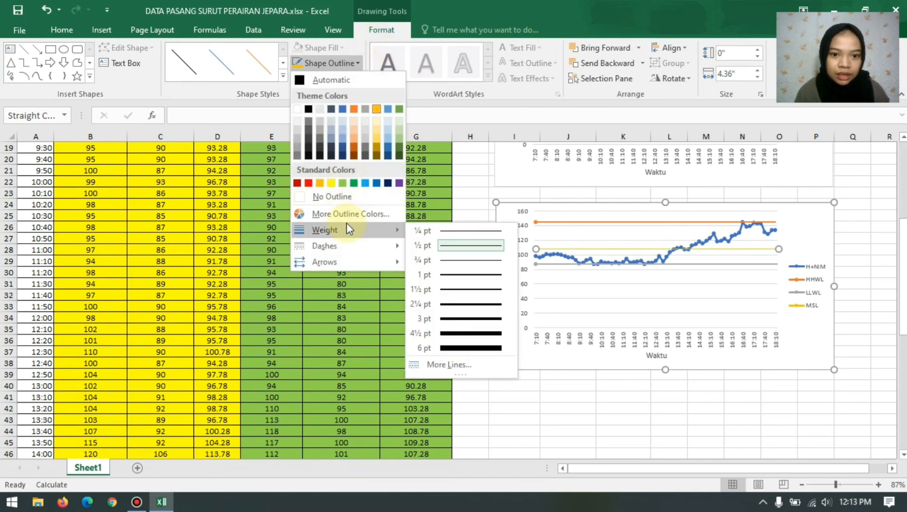
{"action": "left_click", "coordinate": [473, 289]}
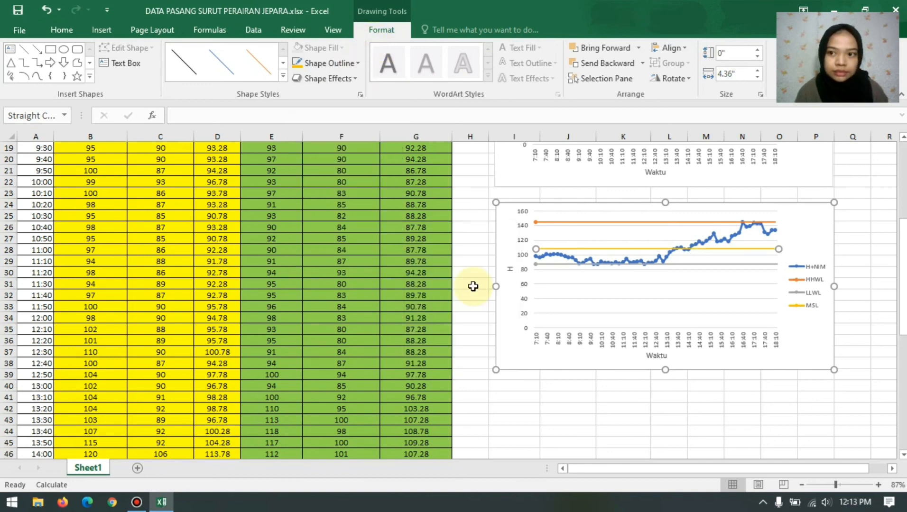
{"action": "left_click", "coordinate": [642, 397]}
Step: Add a chart title to the second chart reading GRAFIK PASANG SURUT STASIUN 2
{"action": "left_click", "coordinate": [816, 239]}
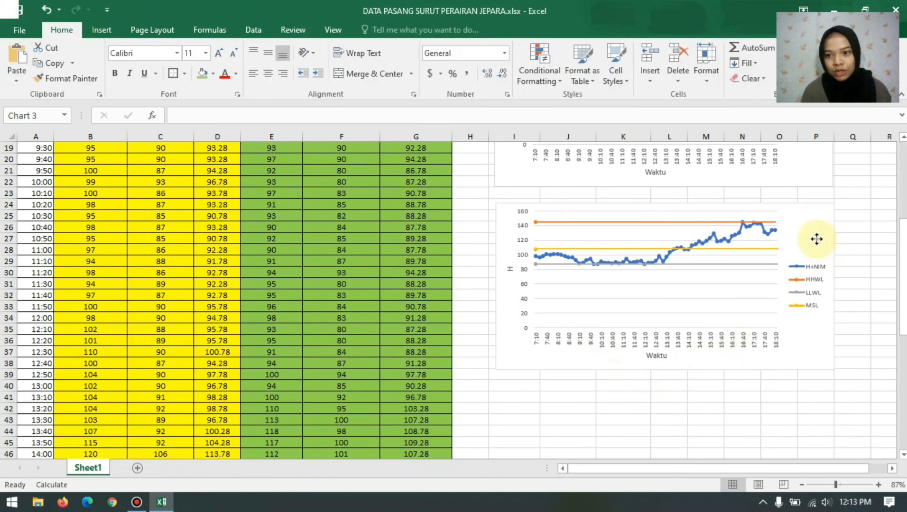
{"action": "left_click", "coordinate": [855, 216]}
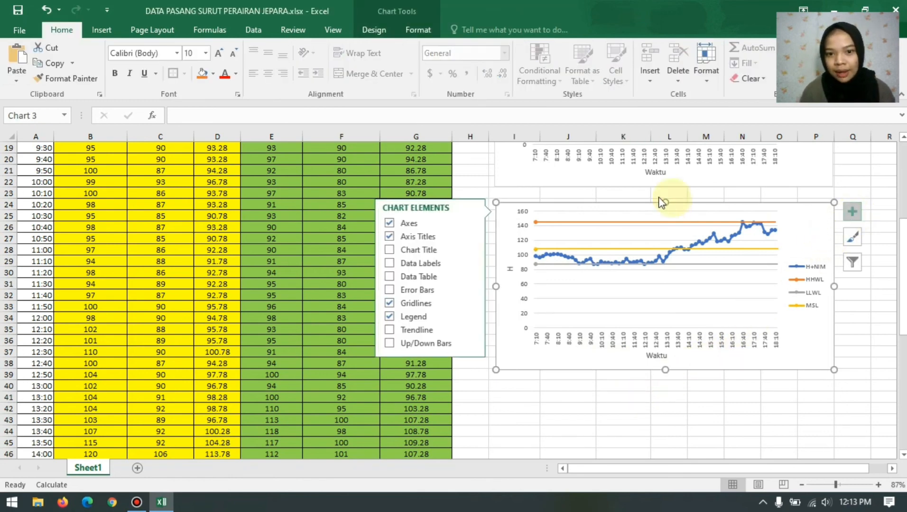
{"action": "left_click", "coordinate": [436, 250]}
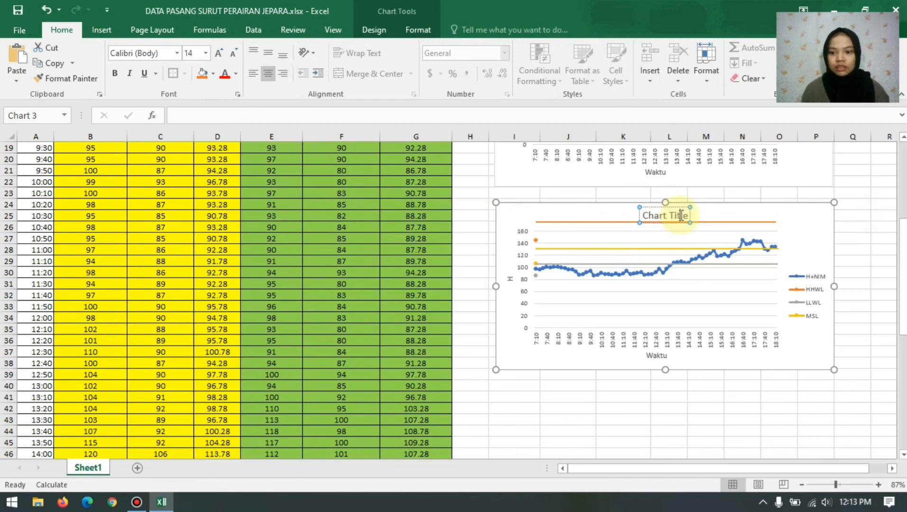
{"action": "key", "text": "BackSpace"}
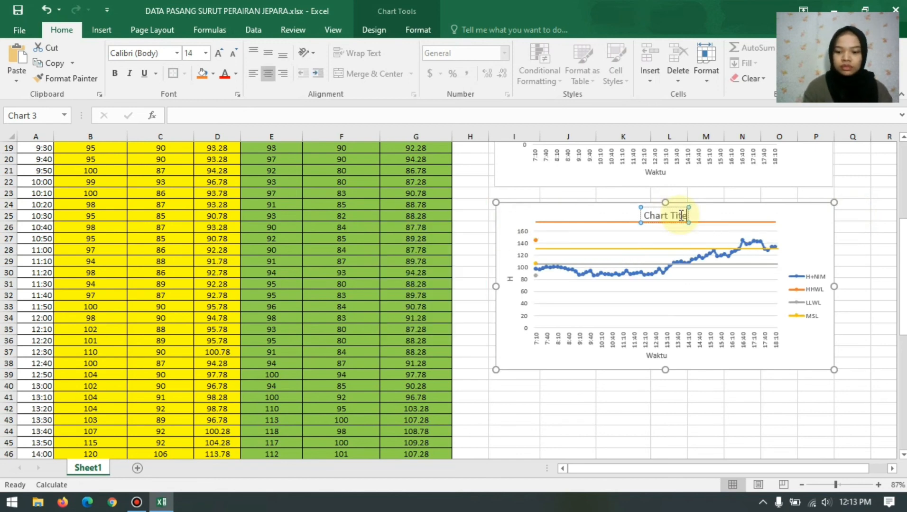
{"action": "key", "text": "BackSpace"}
{"action": "key", "text": "BackSpace"}
{"action": "key", "text": "BackSpace"}
{"action": "key", "text": "BackSpace"}
{"action": "key", "text": "BackSpace"}
{"action": "key", "text": "BackSpace"}
{"action": "key", "text": "BackSpace"}
{"action": "key", "text": "BackSpace"}
{"action": "key", "text": "BackSpace"}
{"action": "key", "text": "BackSpace"}
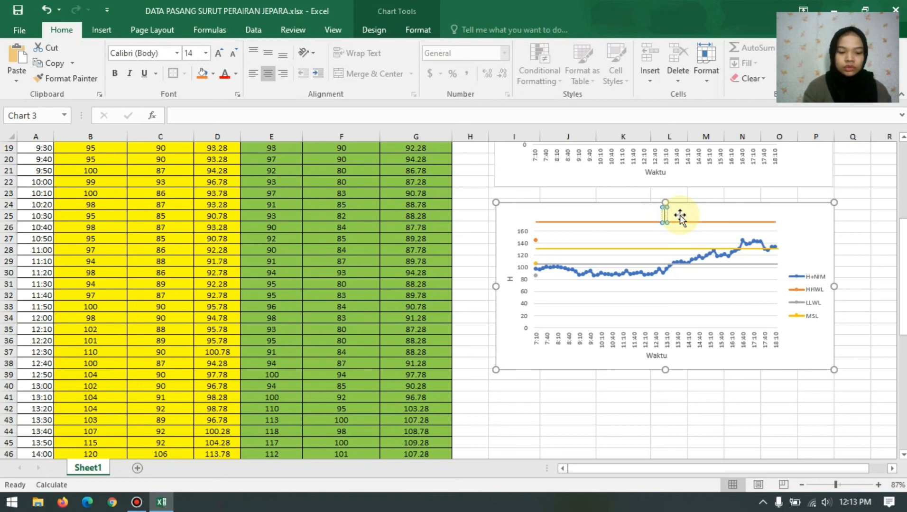
{"action": "type", "text": "GRAFIK "}
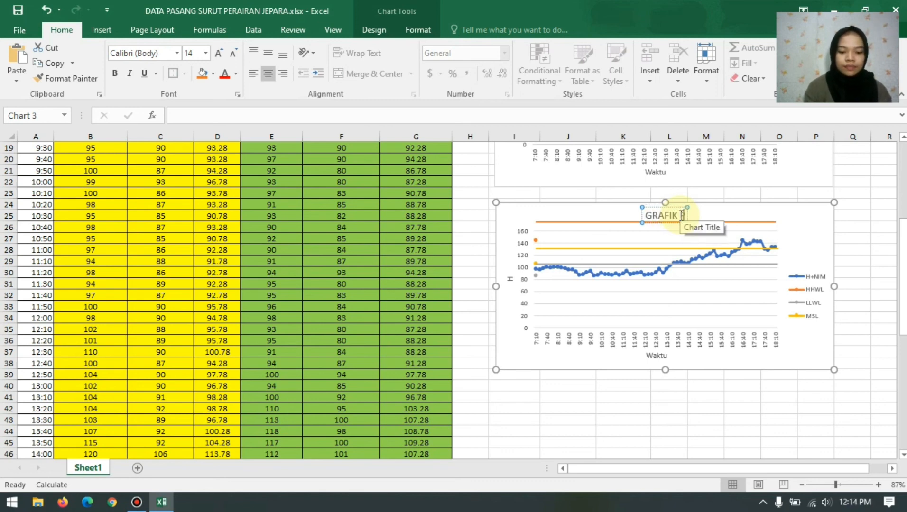
{"action": "type", "text": "PASANG SURUT"}
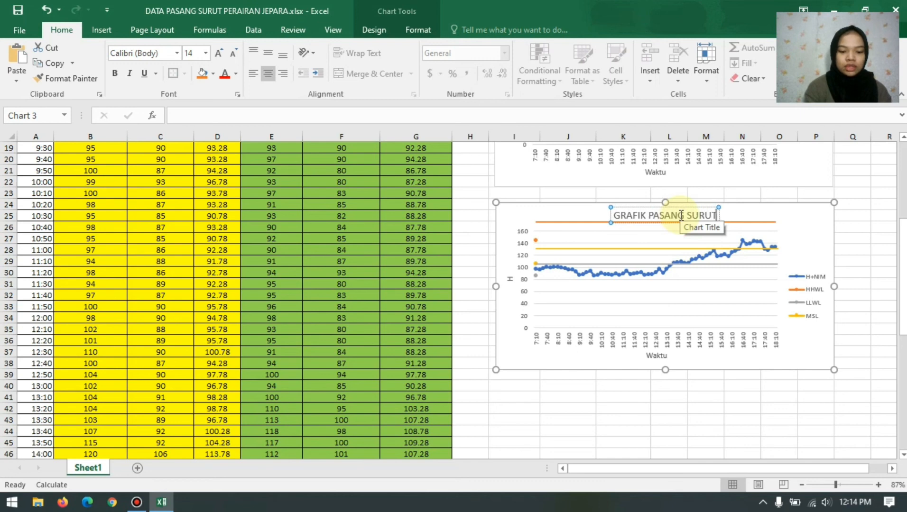
{"action": "type", "text": " STASIUN"}
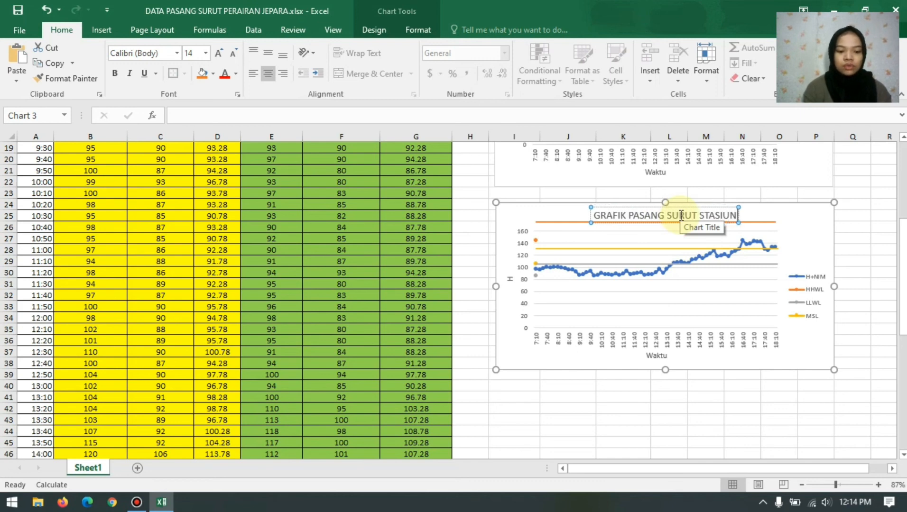
{"action": "type", "text": " 2"}
{"action": "left_click", "coordinate": [867, 247]}
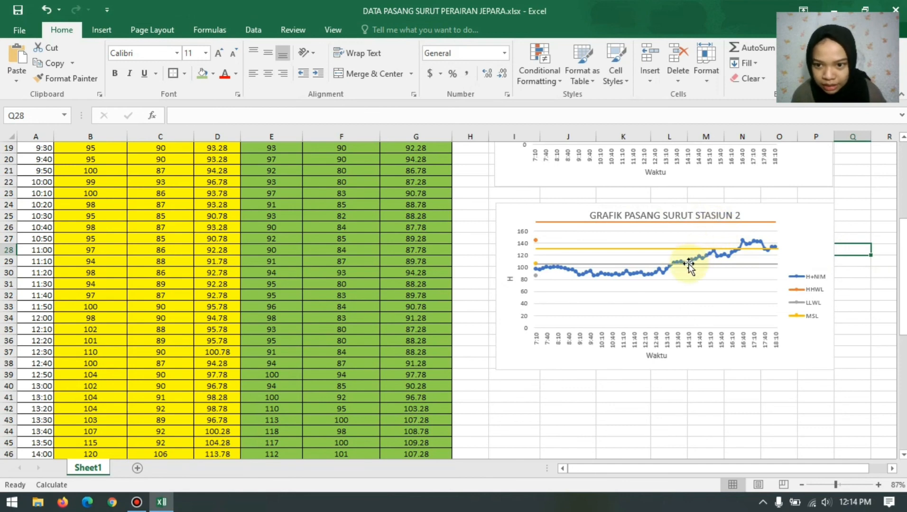
Step: Realign the second chart's LLWL, HHWL and MSL reference lines vertically with their series points
{"action": "mouse_move", "coordinate": [689, 265]}
{"action": "left_mouse_down"}
{"action": "mouse_move", "coordinate": [689, 274]}
{"action": "mouse_move", "coordinate": [686, 264]}
{"action": "left_mouse_up"}
{"action": "left_click_drag", "start_coordinate": [680, 222], "coordinate": [681, 241]}
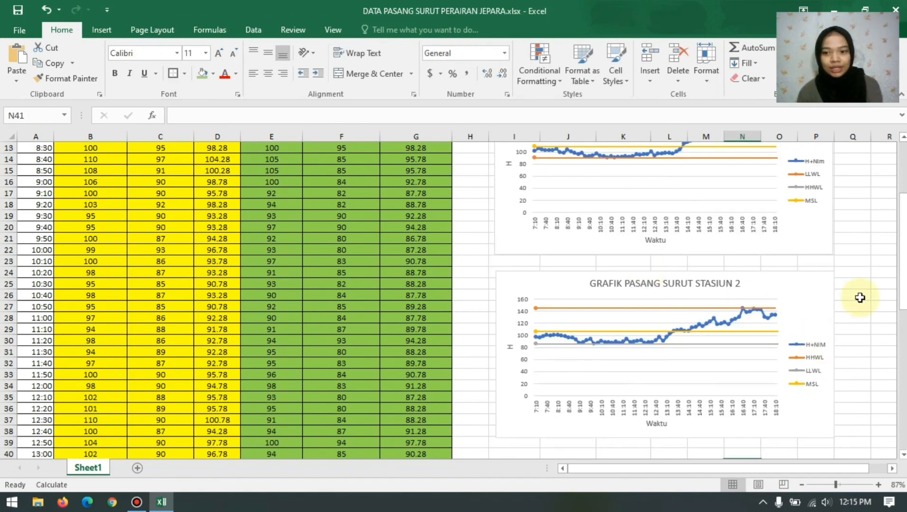
{"action": "mouse_move", "coordinate": [902, 280]}
{"action": "left_mouse_down"}
{"action": "mouse_move", "coordinate": [902, 251]}
{"action": "mouse_move", "coordinate": [905, 285]}
{"action": "mouse_move", "coordinate": [905, 266]}
{"action": "left_mouse_up"}
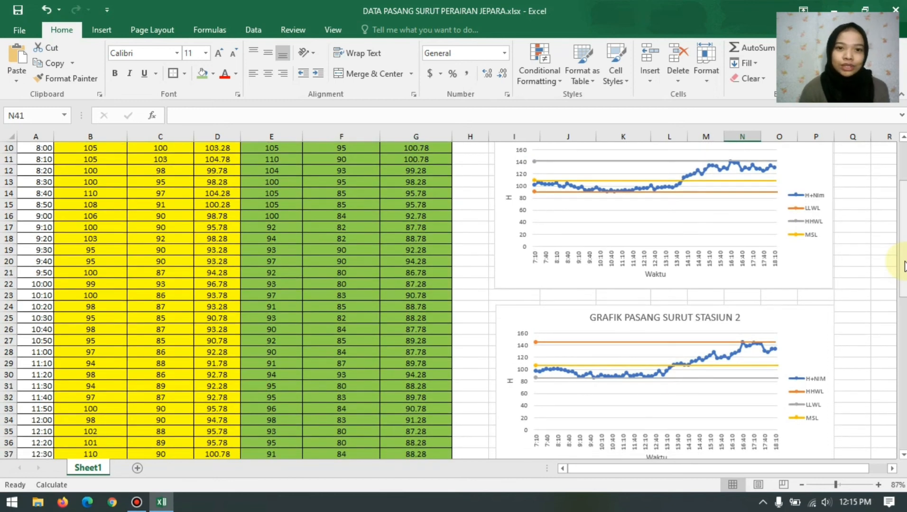